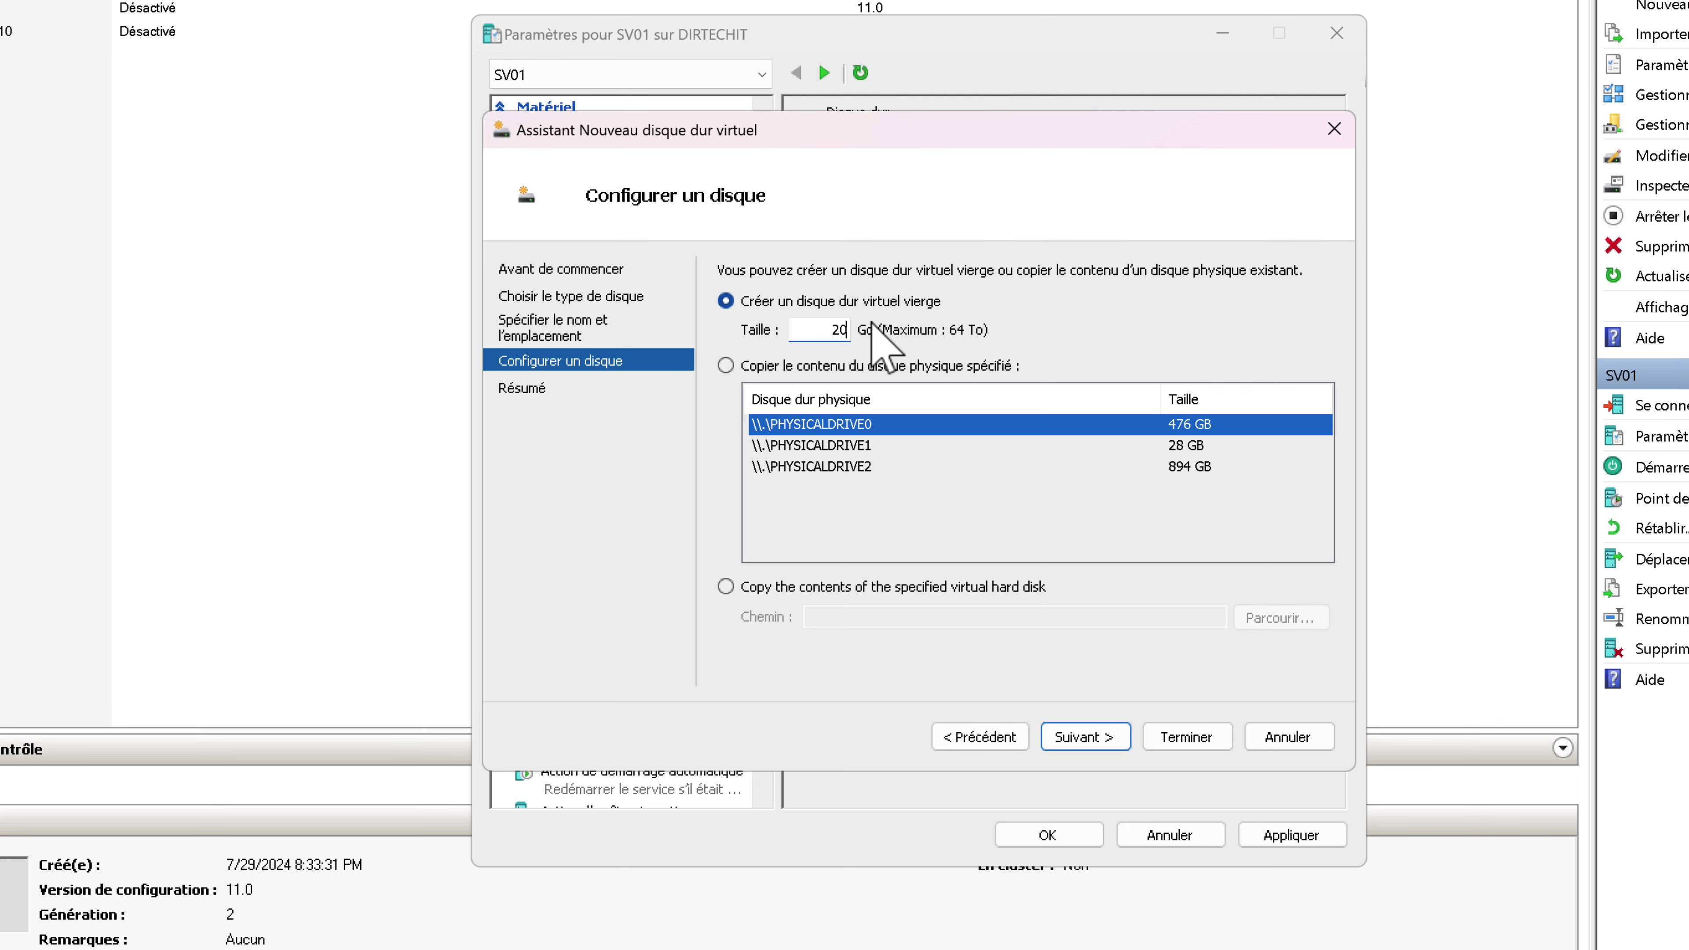
- Set the new blank virtual hard disk to 20 GB, finish creating it and apply the SV01 settings
double_click(837, 329)
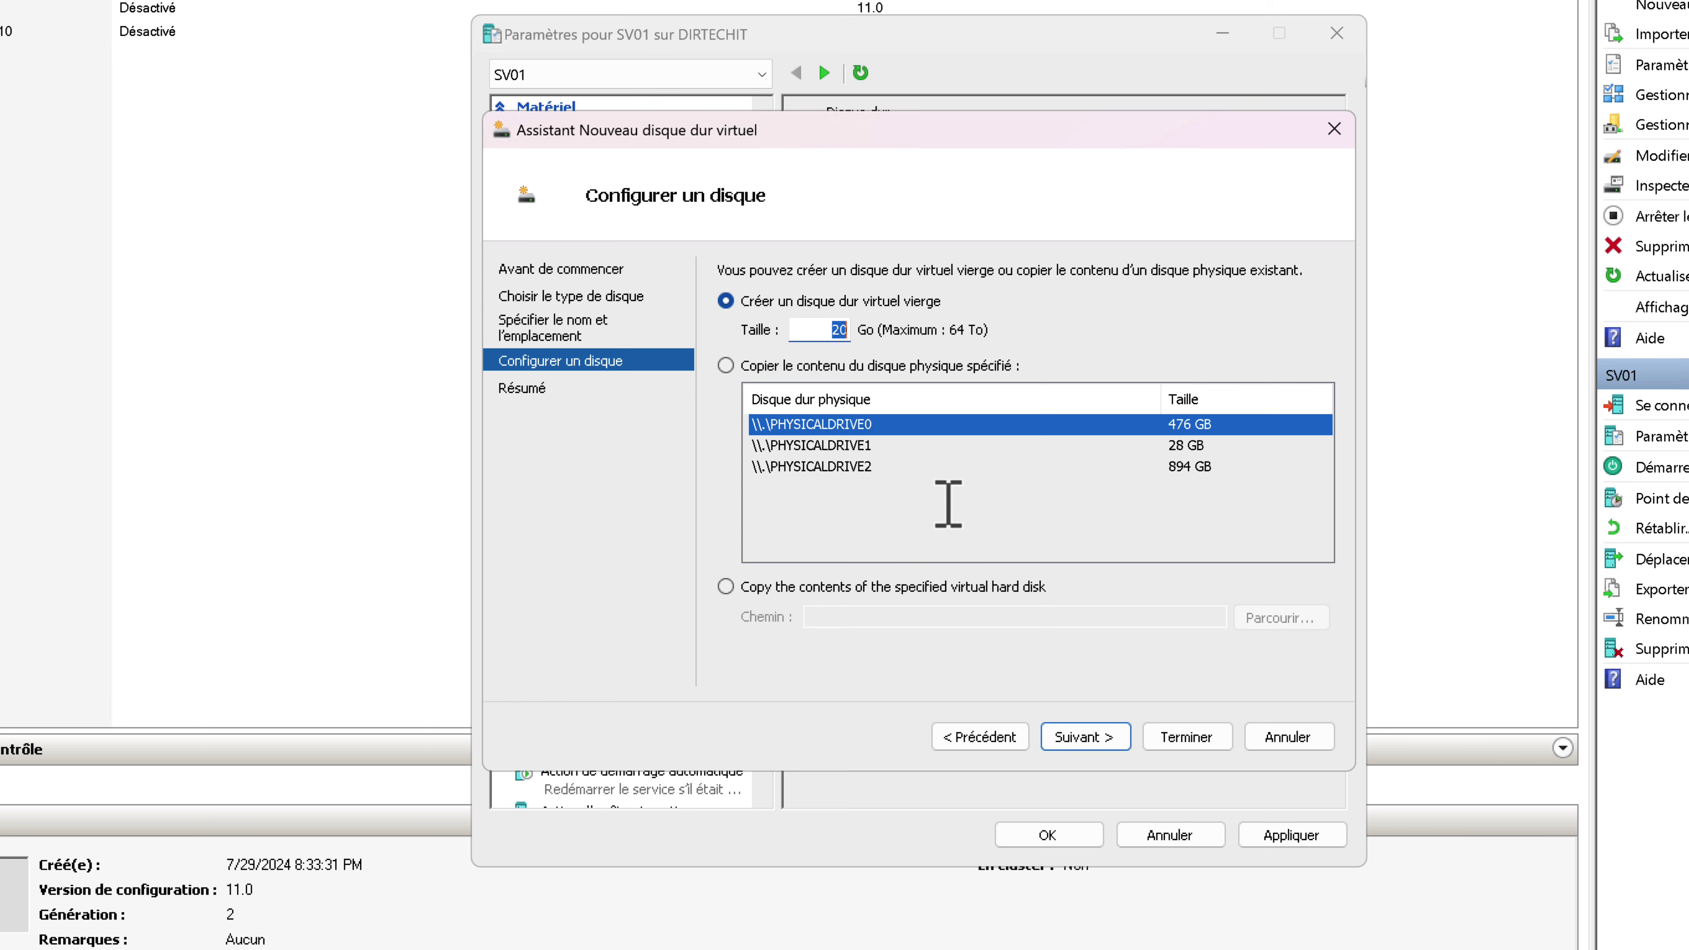
click(1085, 736)
click(1188, 737)
click(1048, 835)
- Connect to the SV01 virtual machine and start it, continuing from its last state instead of reverting to the automatic checkpoint
right_click(261, 125)
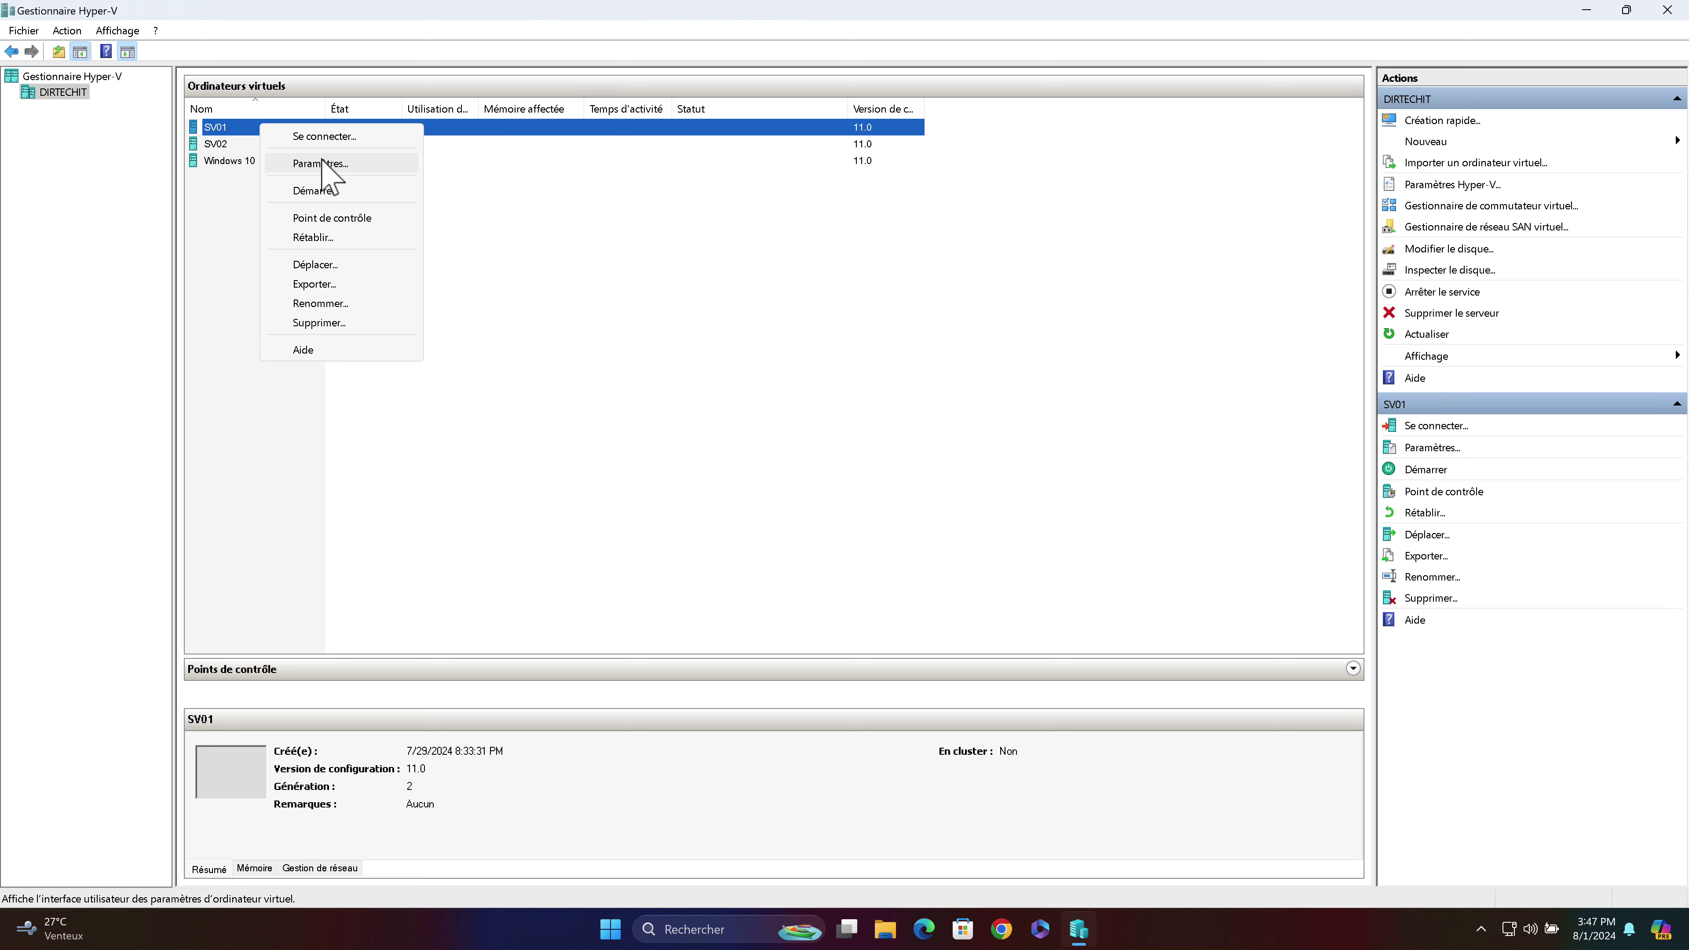
click(333, 138)
right_click(261, 125)
click(333, 138)
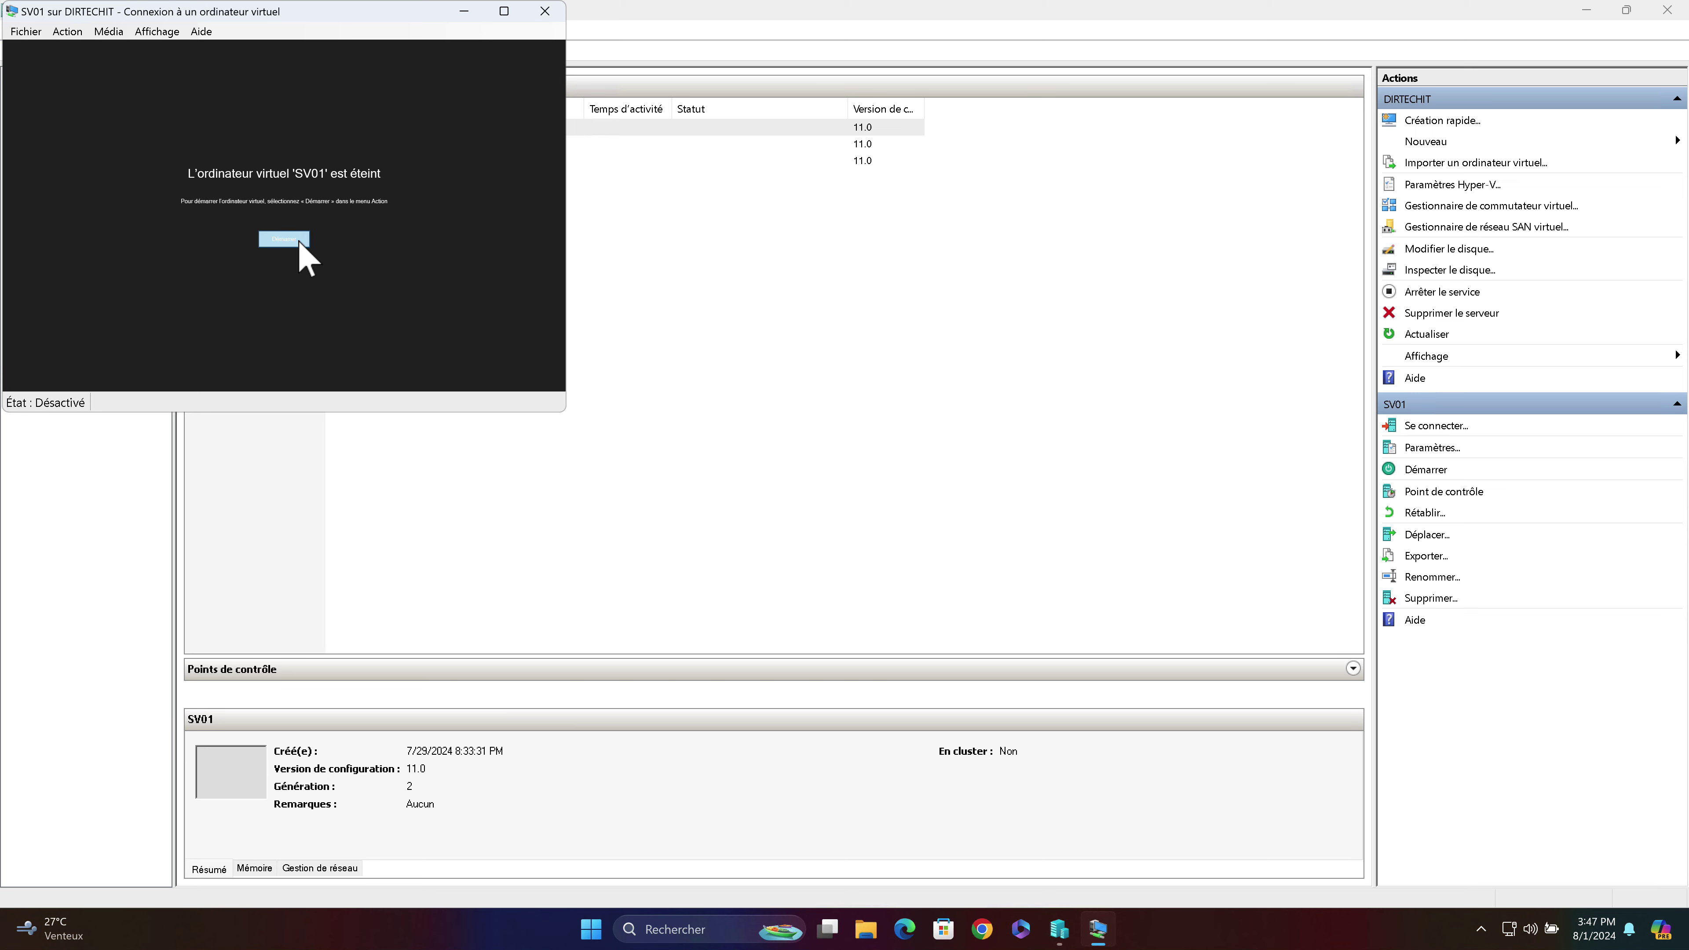
click(299, 241)
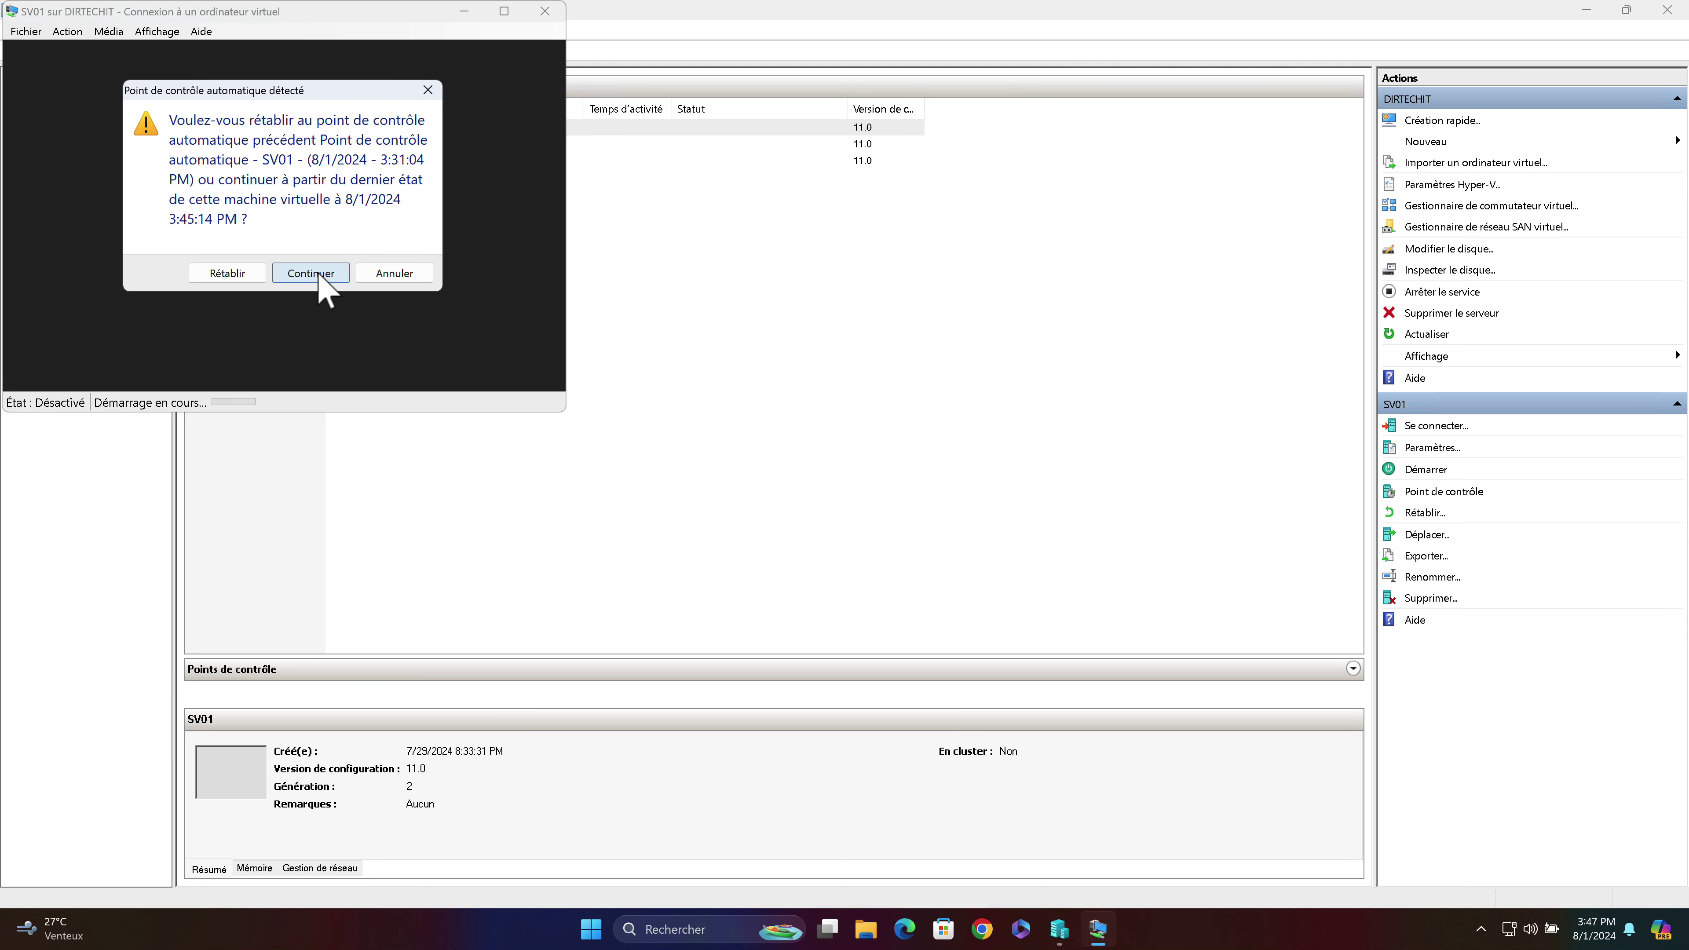
click(324, 276)
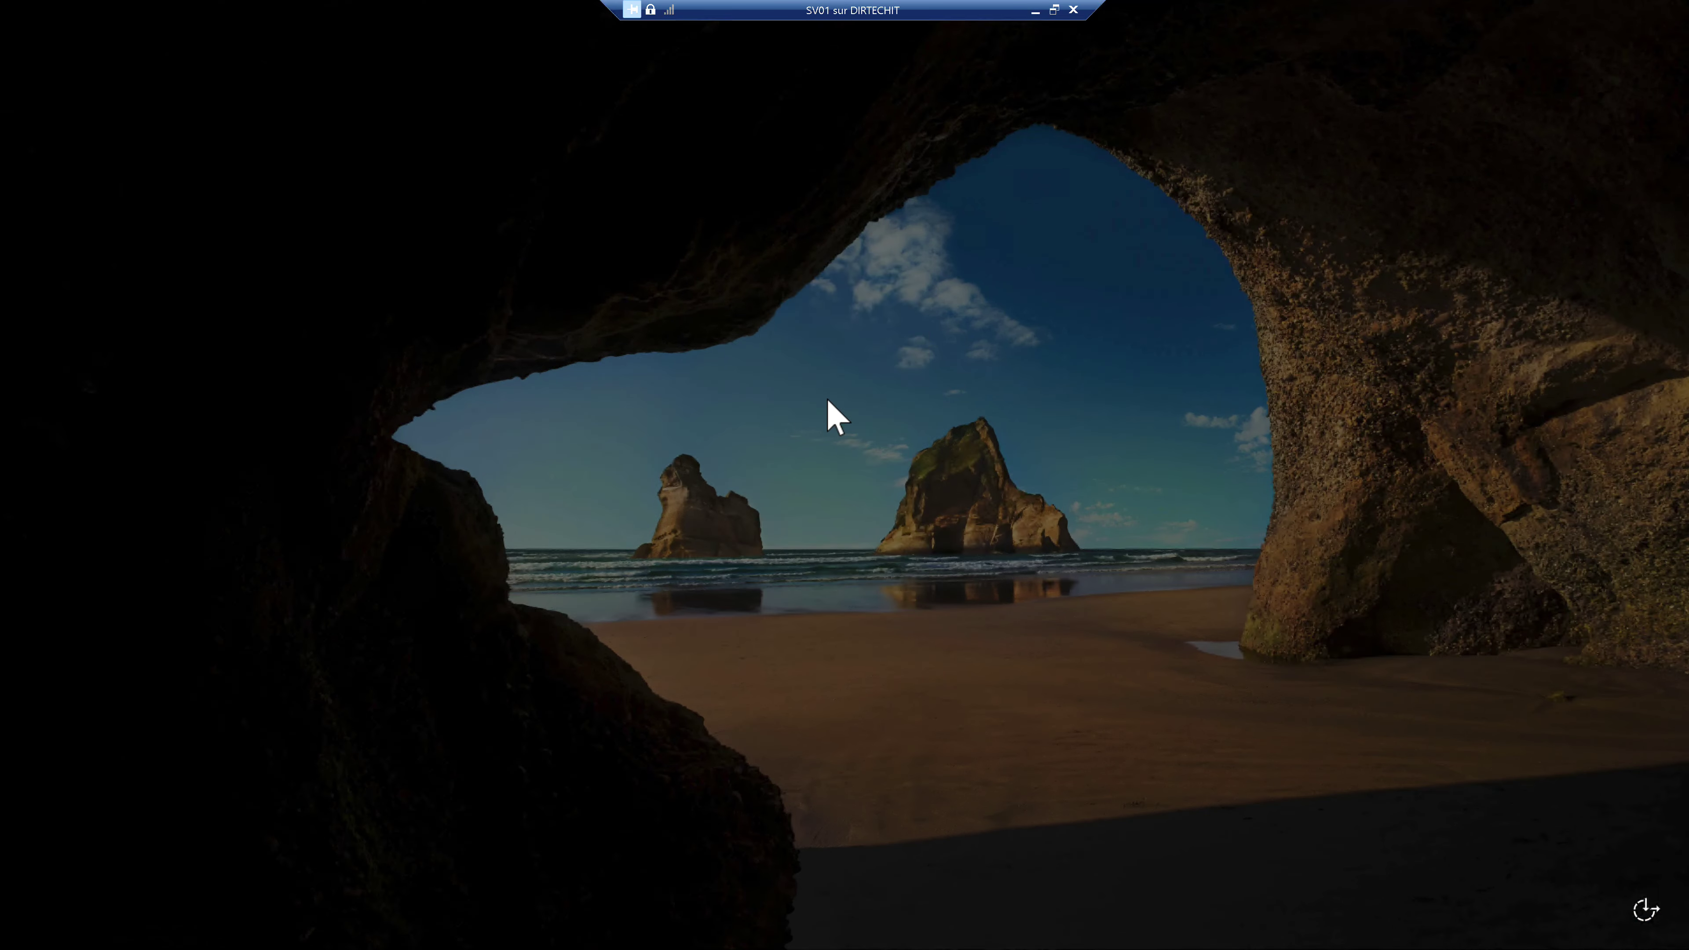
- Sign in to SV01 as Administrateur with the account password
click(827, 399)
text(Administrateur)
key(Tab)
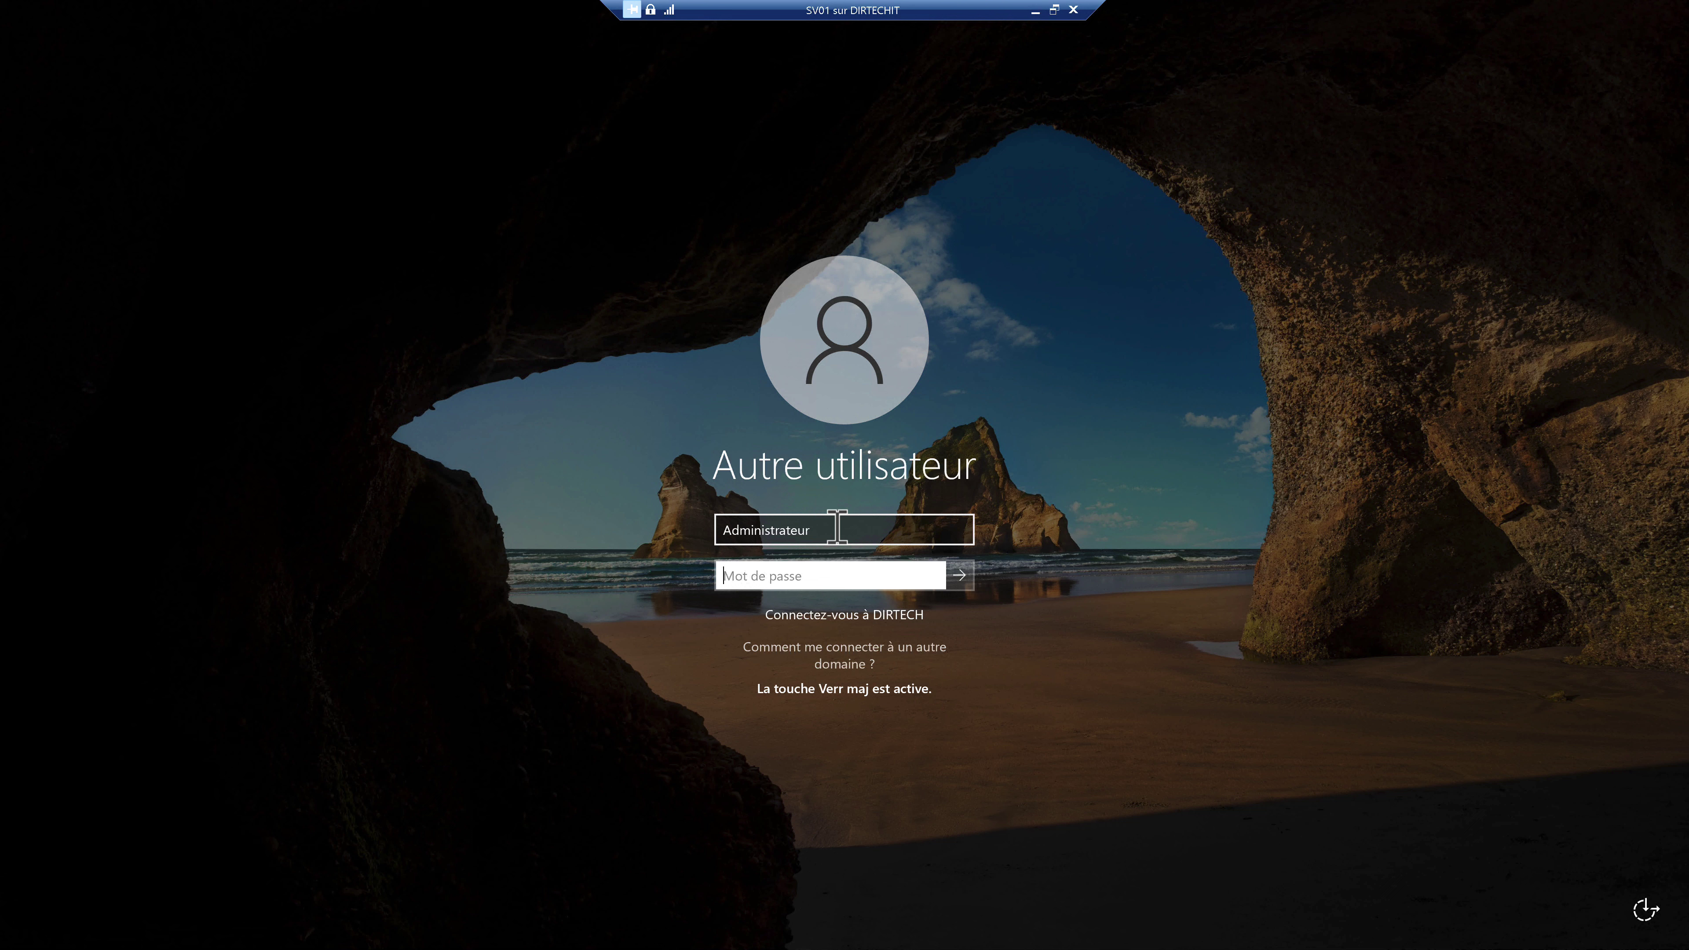
key(Return)
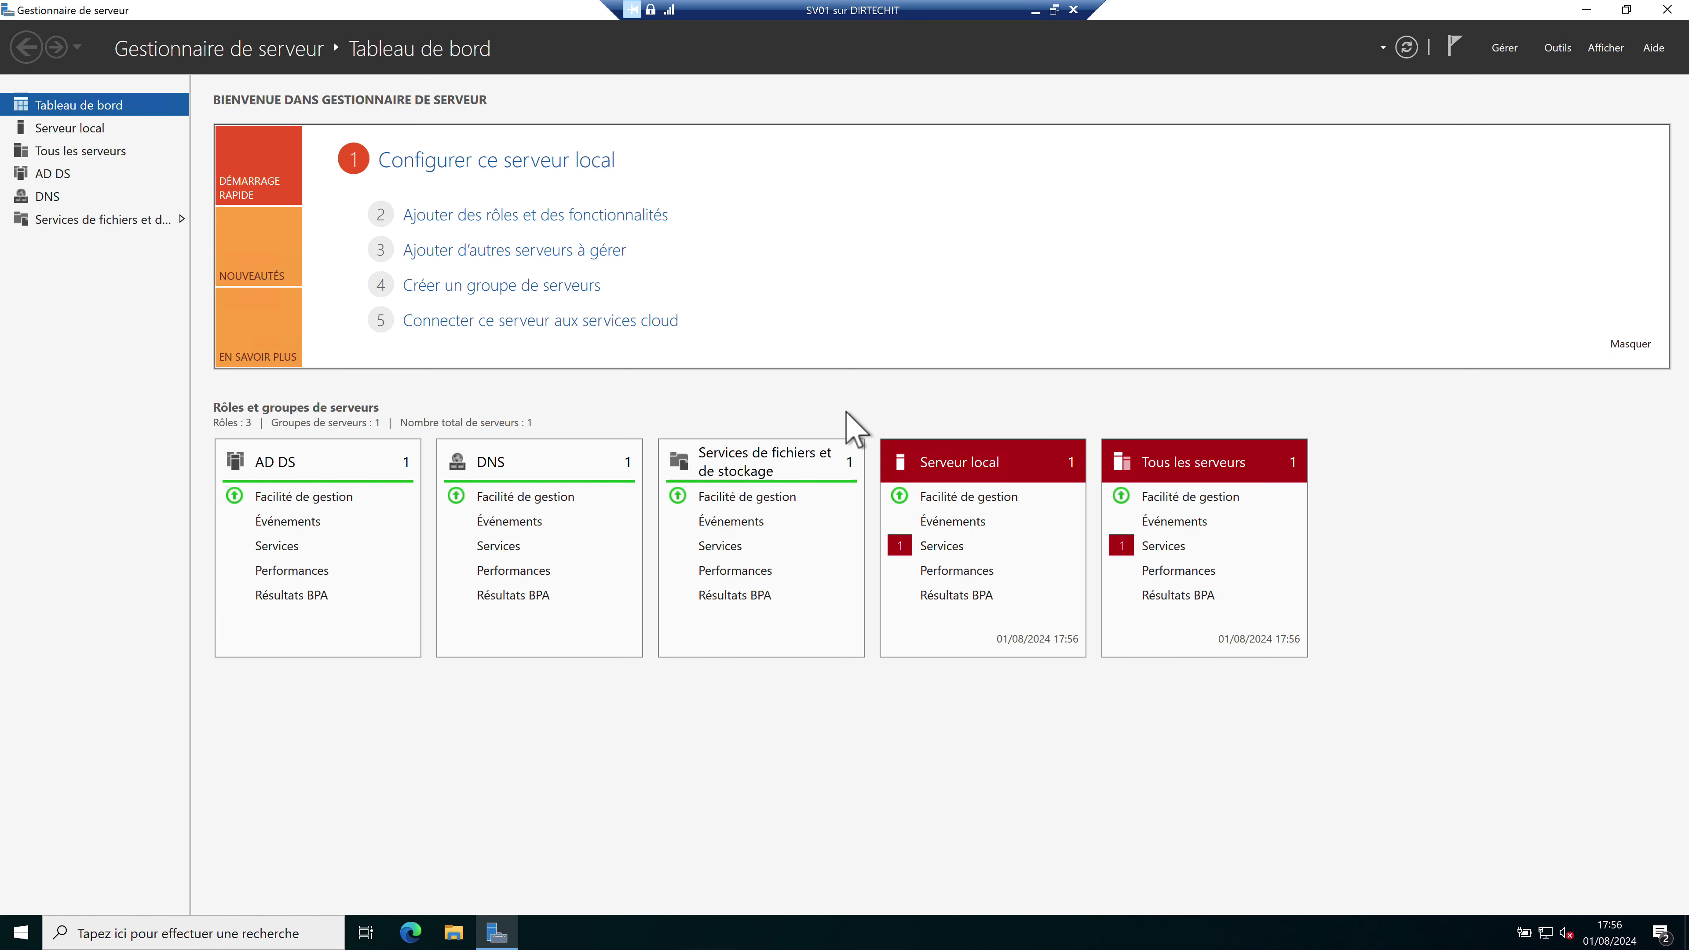
- Examine the server's disks in Disk Management with the window enlarged to show all of them, and close it
right_click(20, 933)
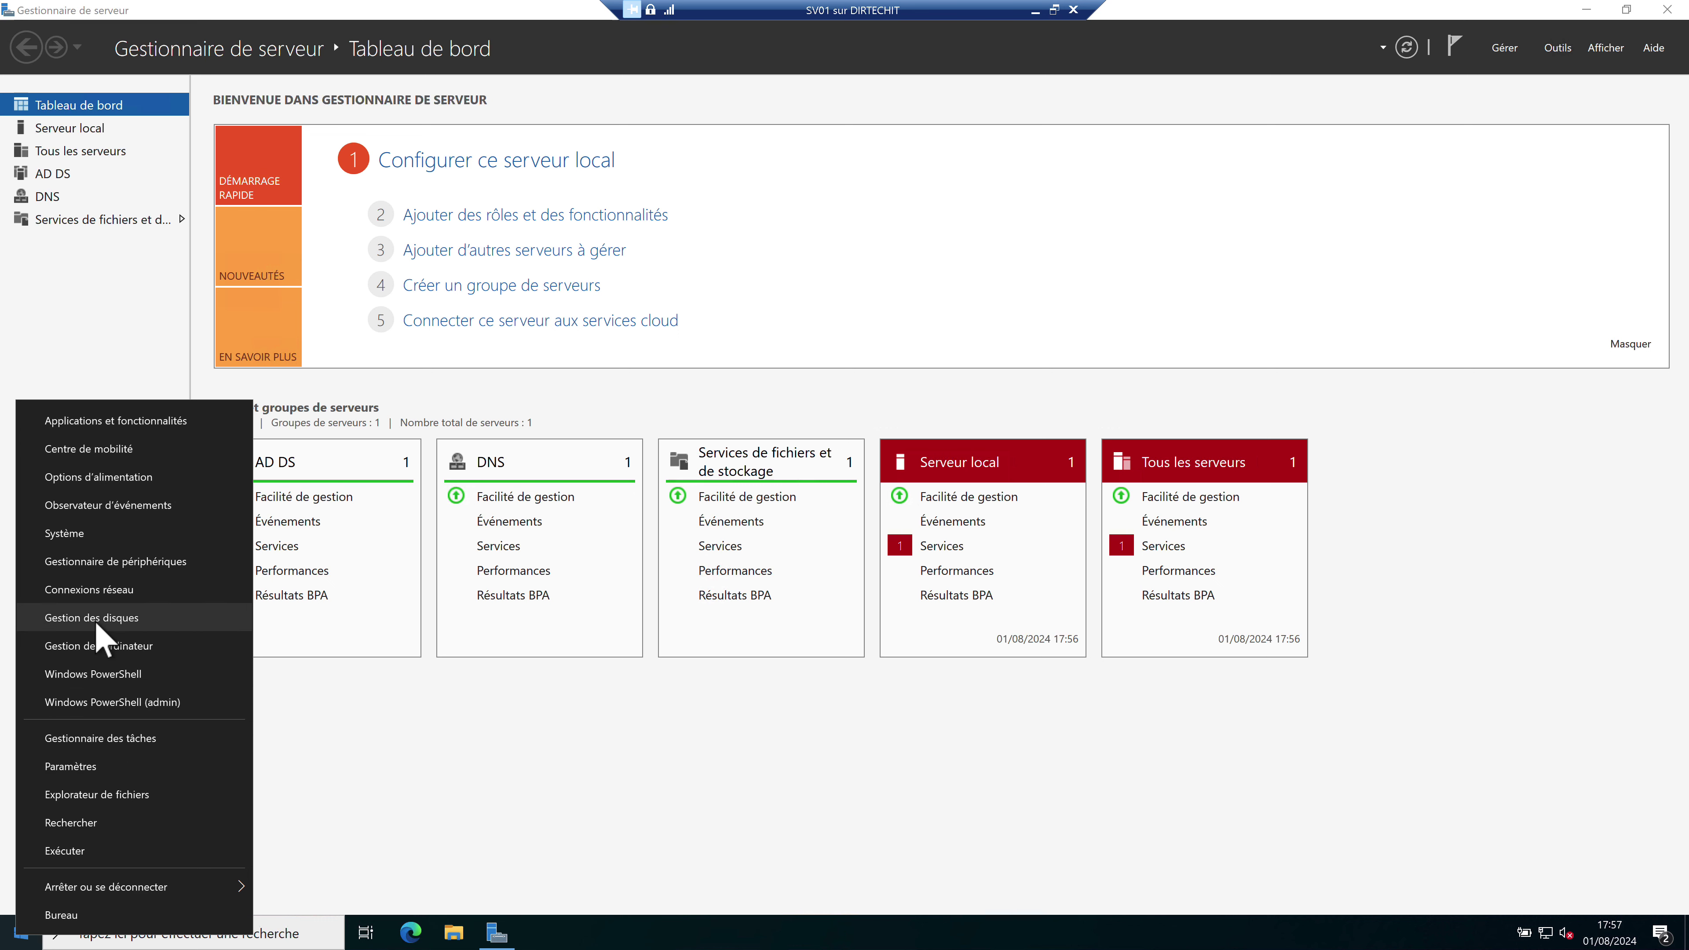
click(126, 619)
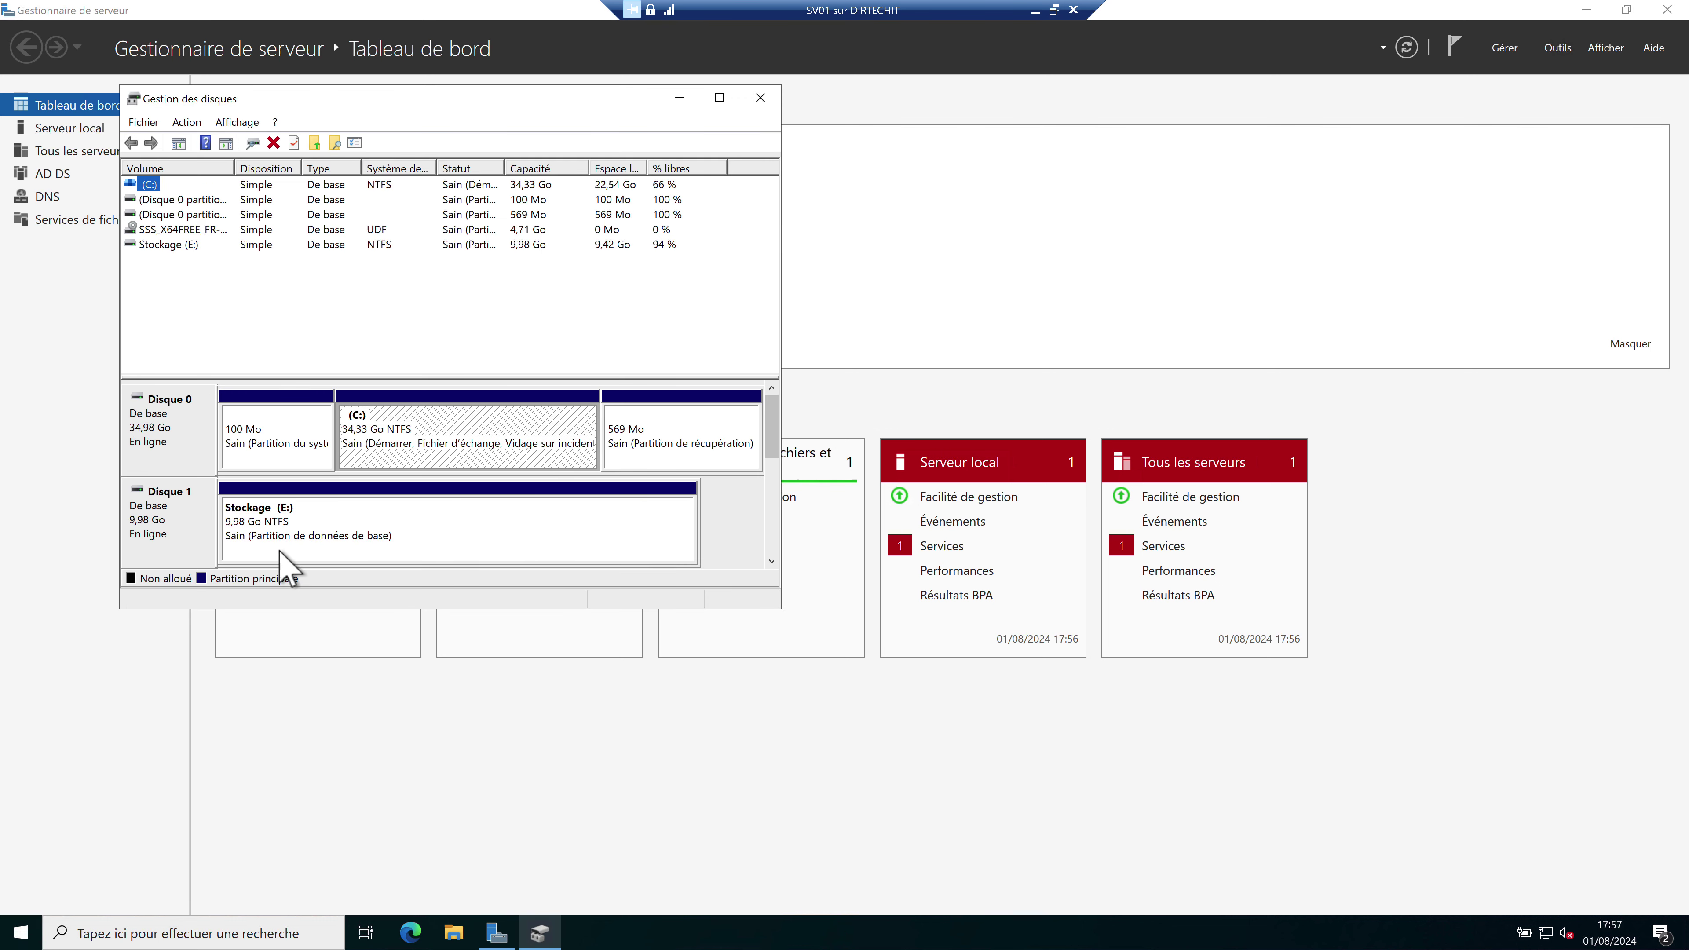
drag(1122, 838, 1125, 835)
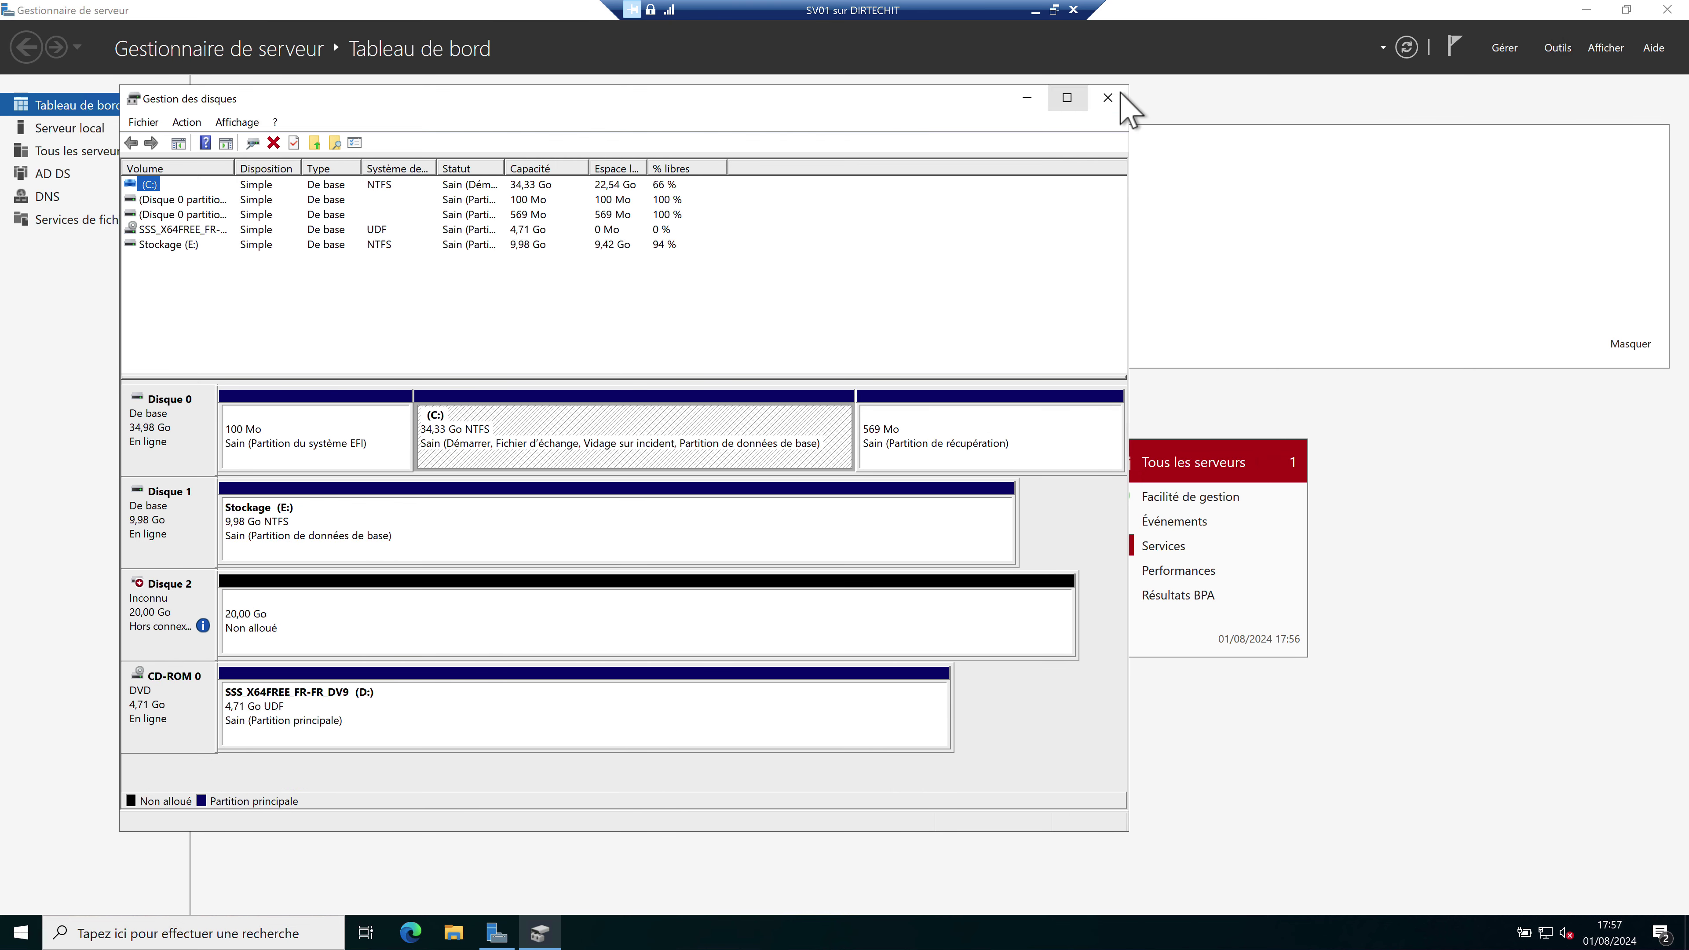
click(1108, 97)
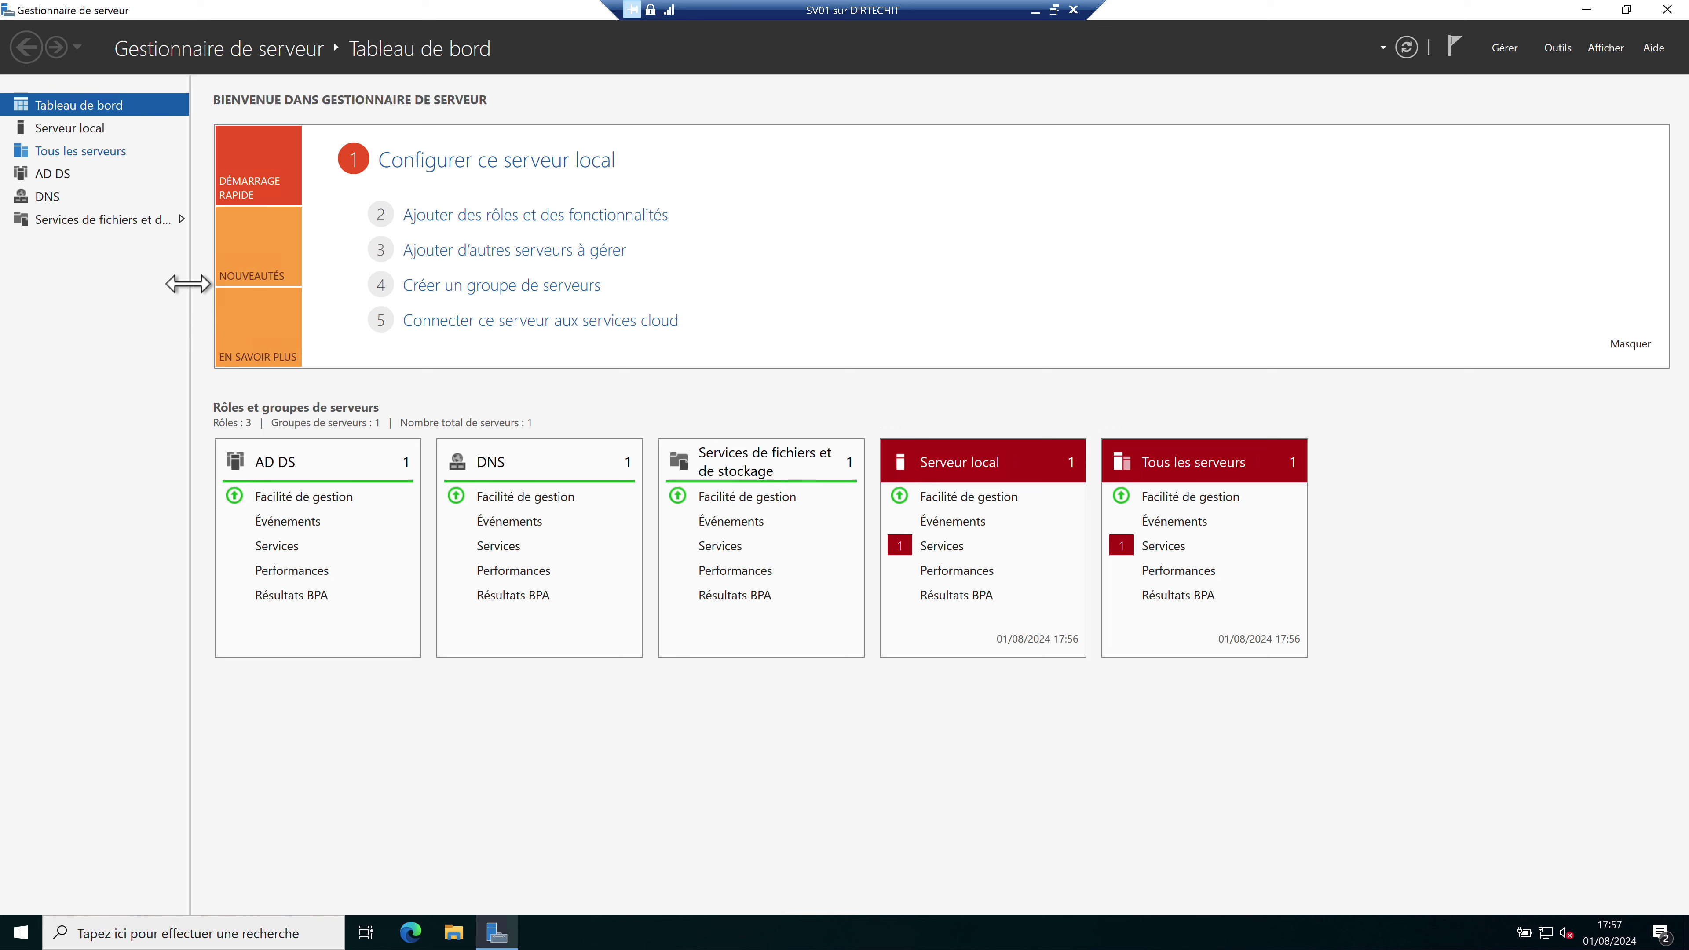
- Widen Server Manager's navigation pane and show the Disques page of Services de fichiers et de stockage
drag(241, 284, 242, 285)
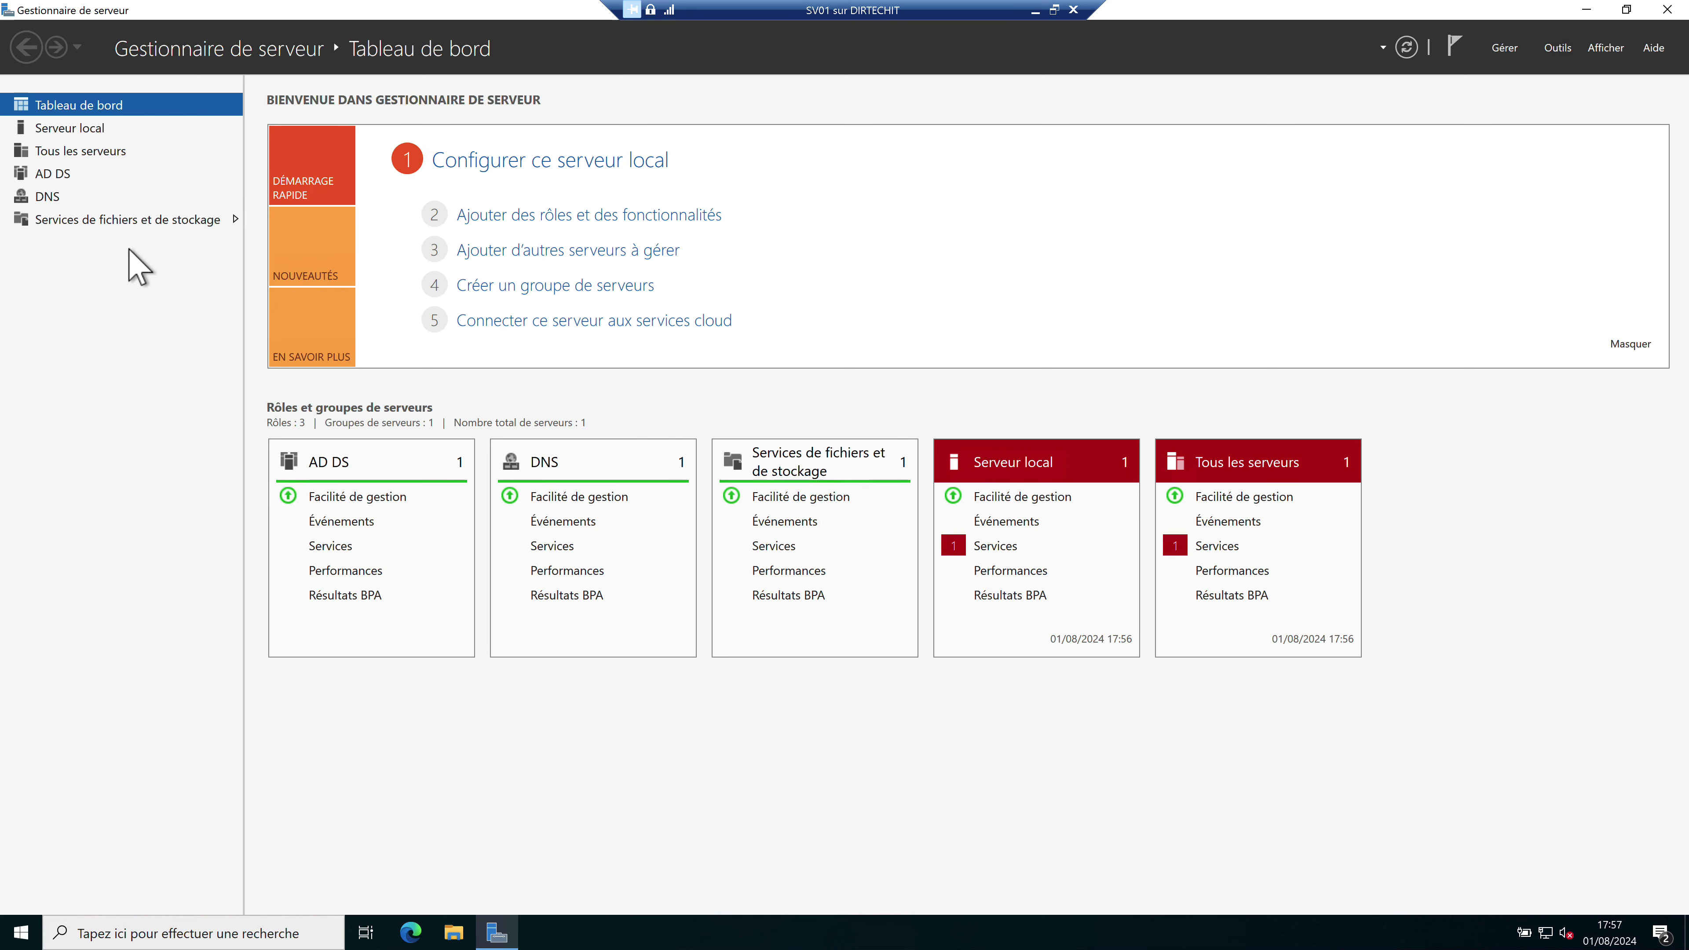
click(120, 226)
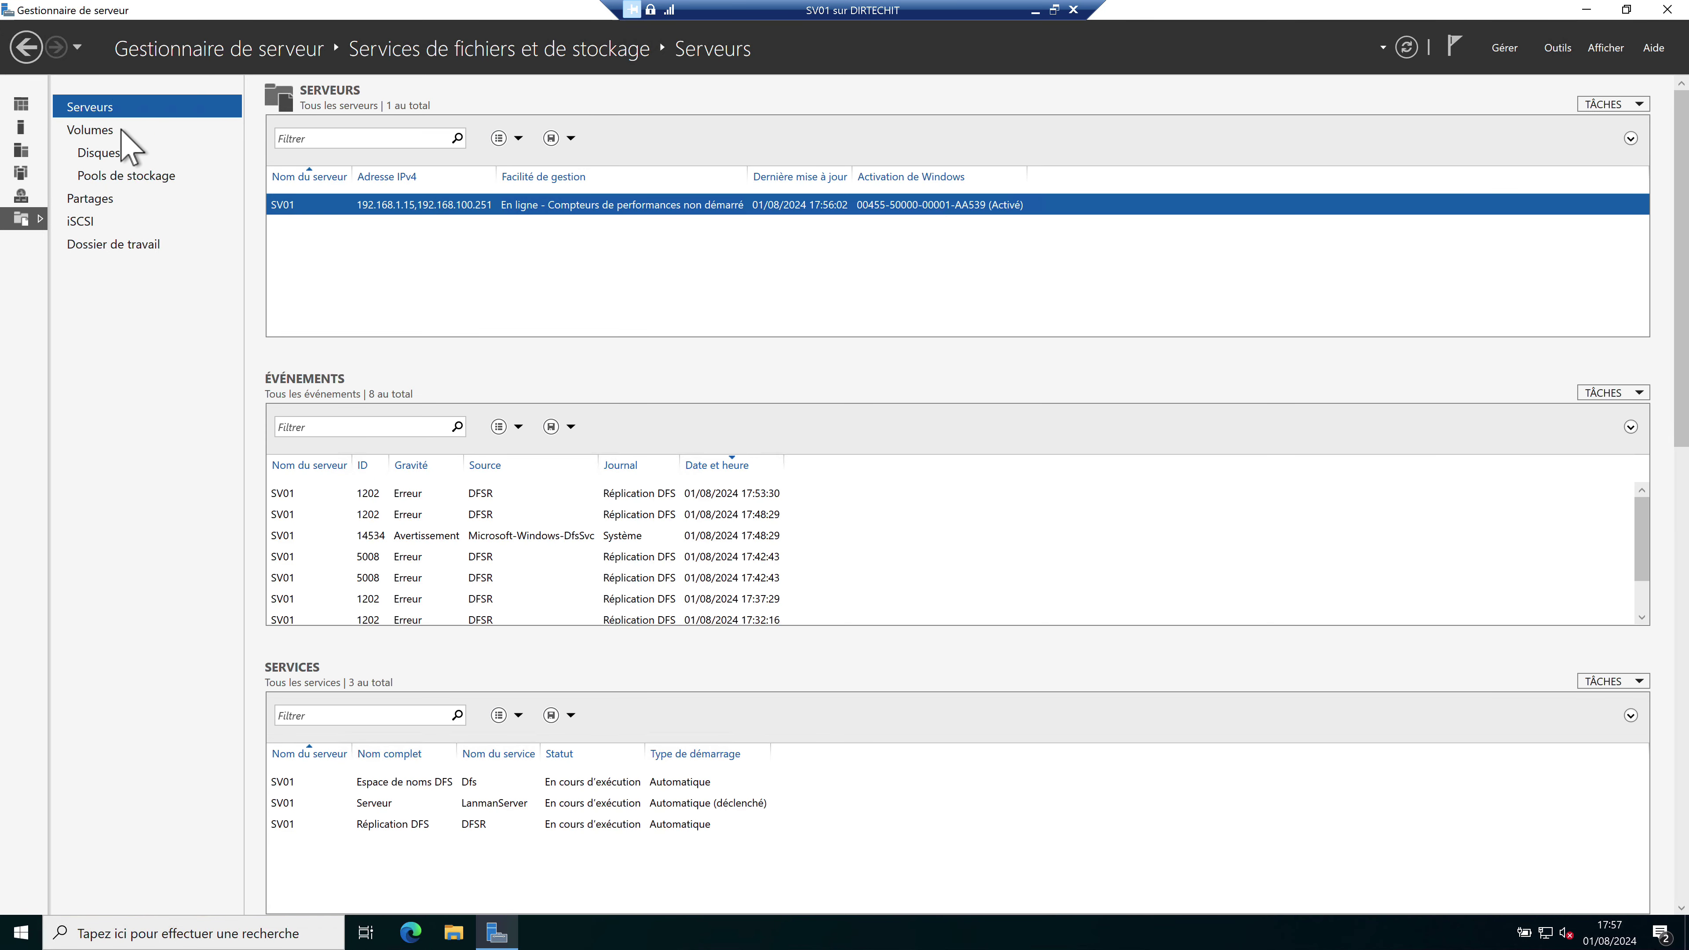
click(100, 160)
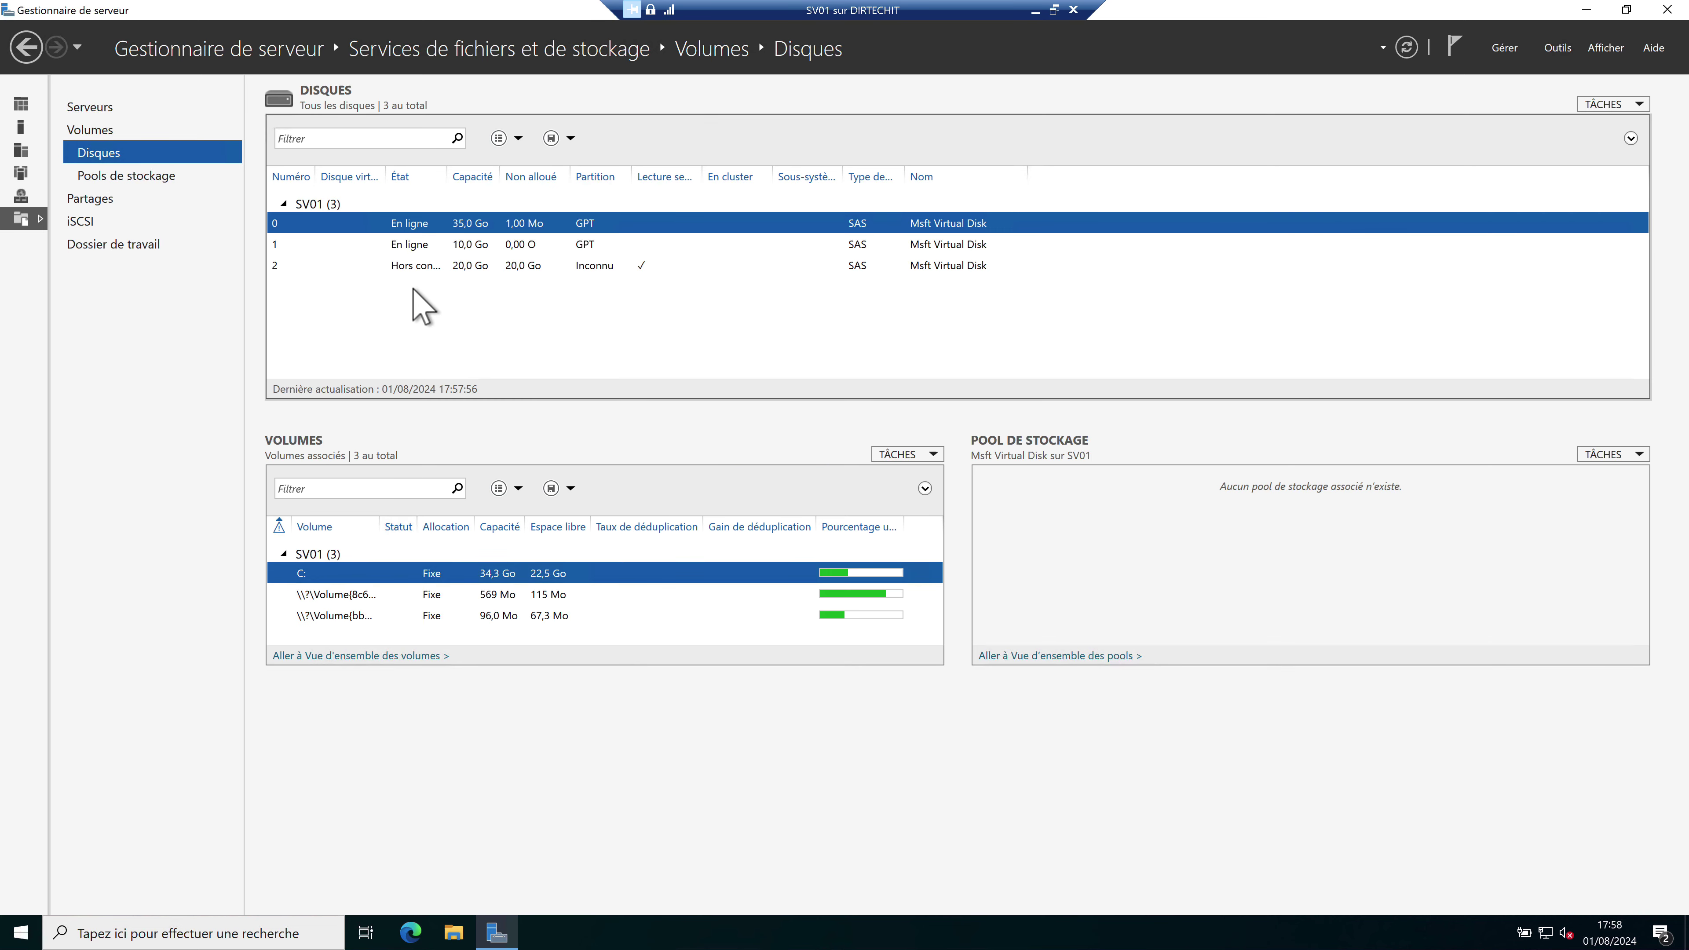
- Bring disk 2 online on SV01 and accept the data-loss warning
click(410, 268)
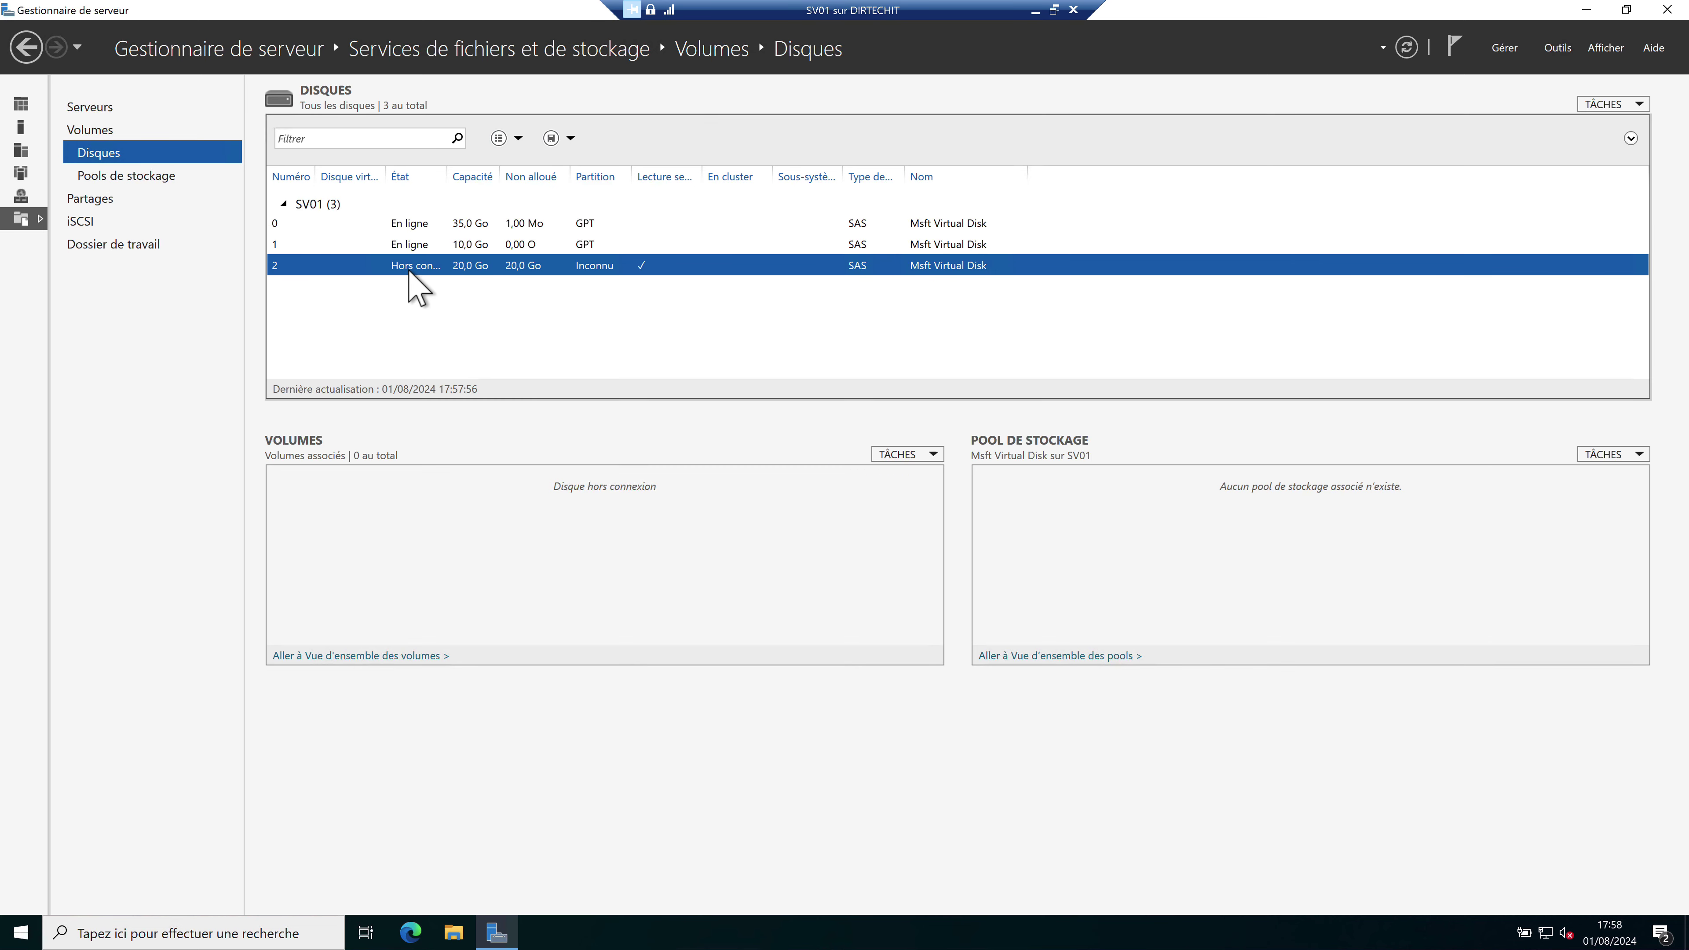
right_click(435, 267)
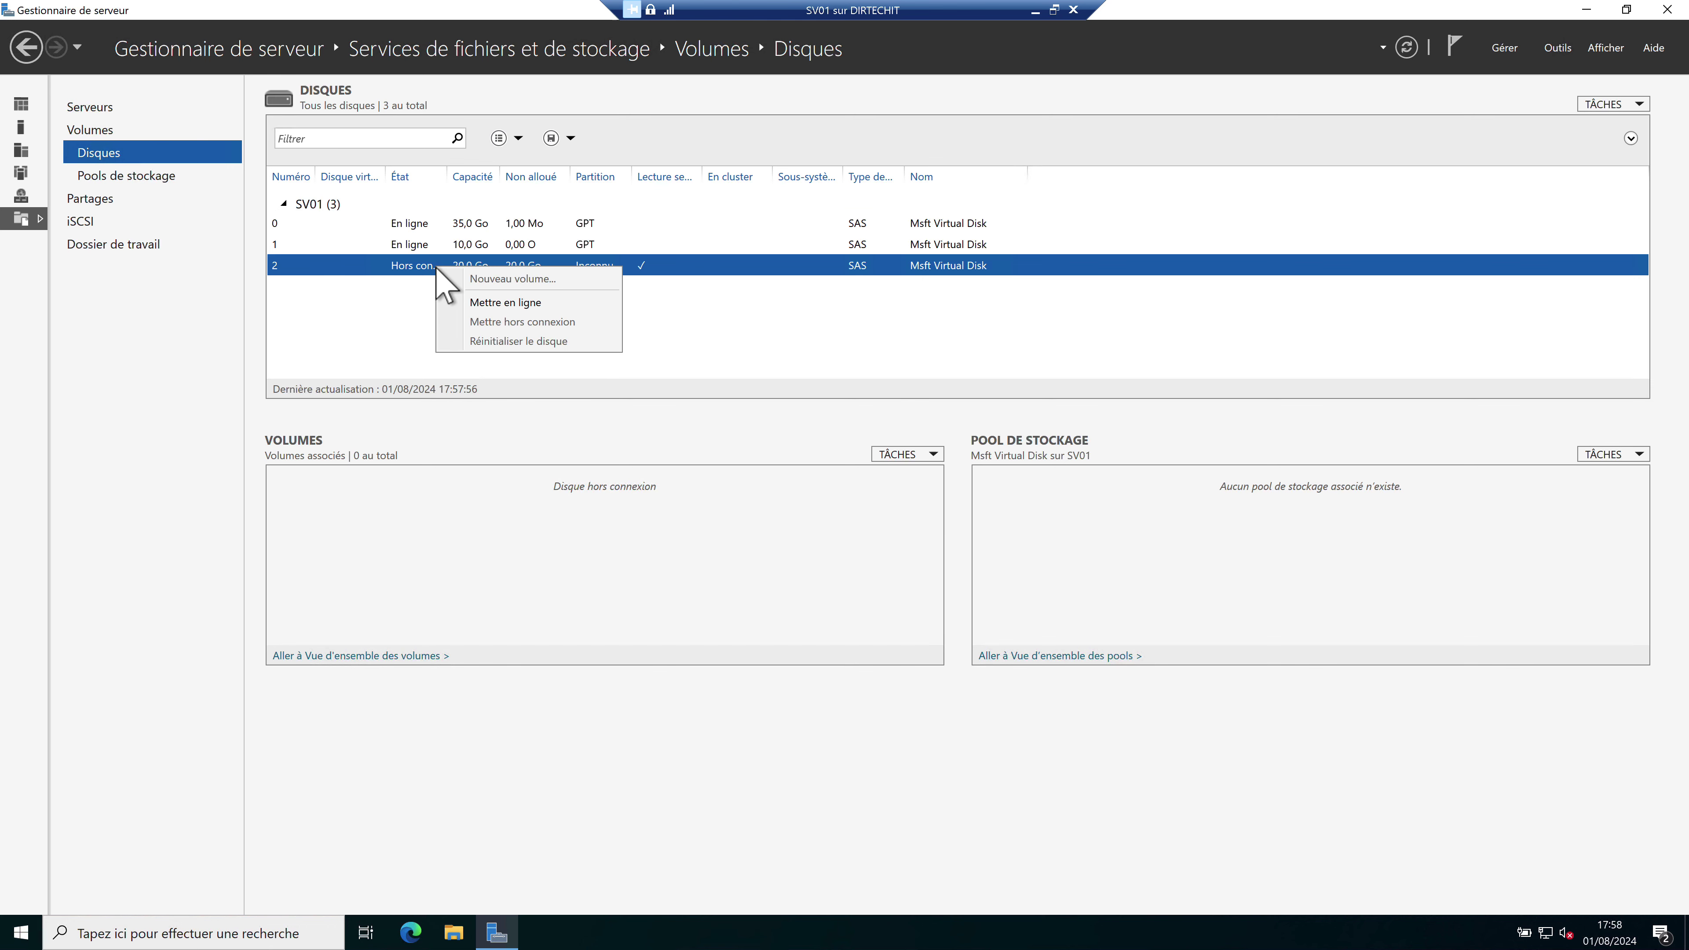
click(483, 302)
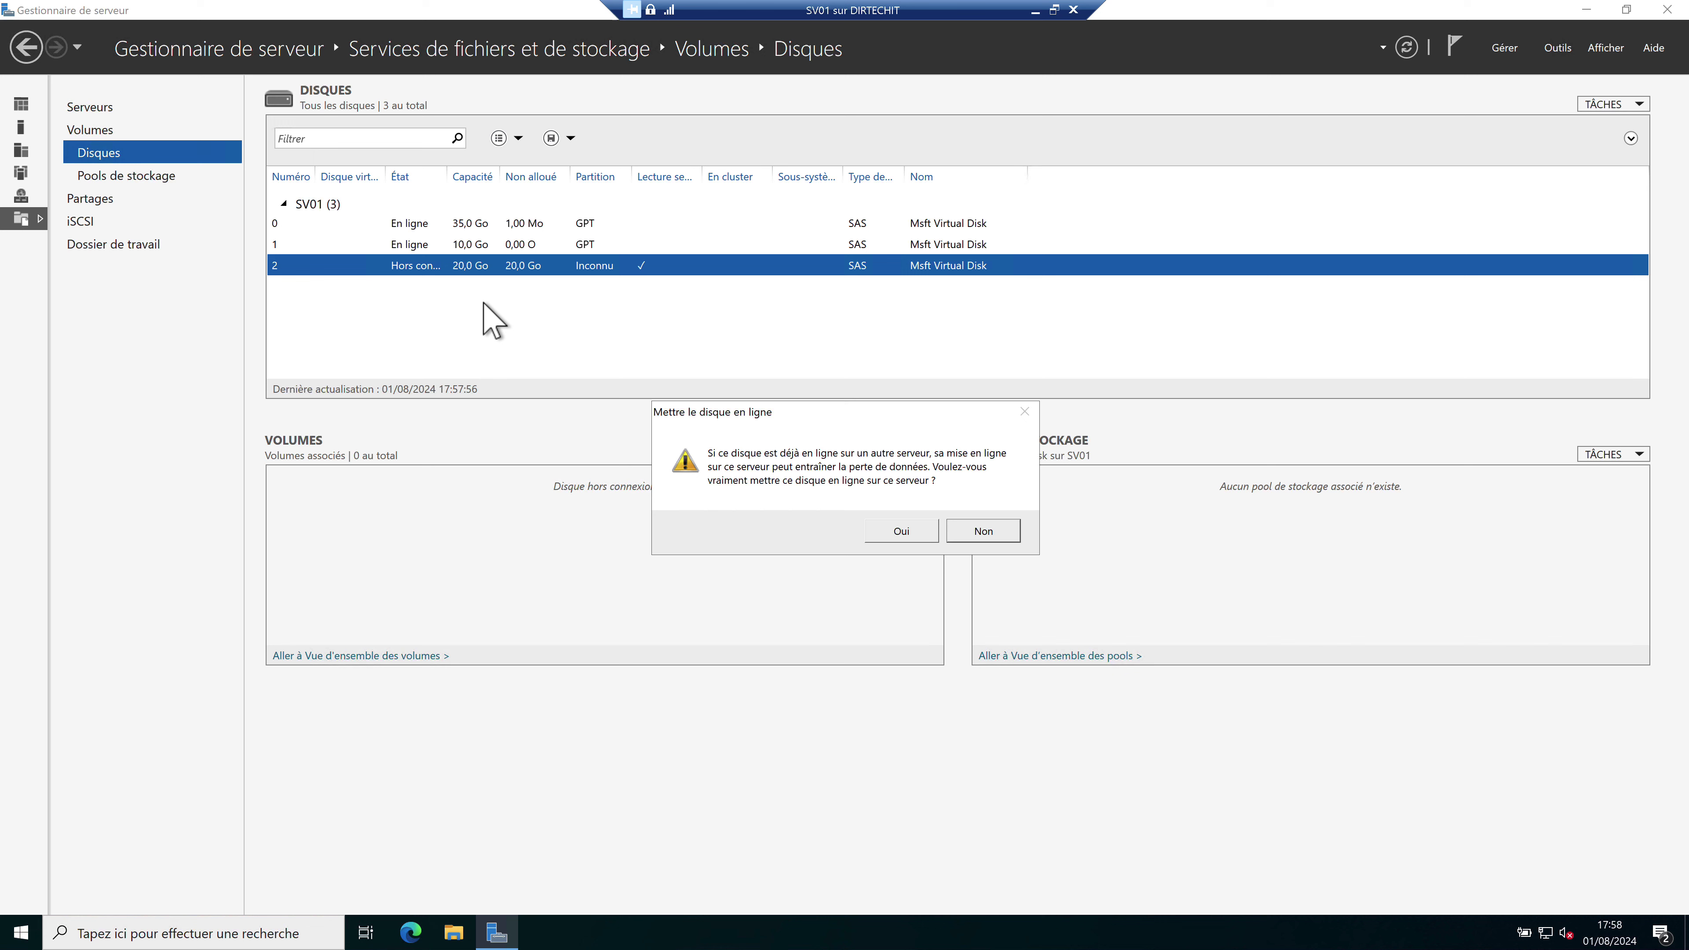
click(891, 531)
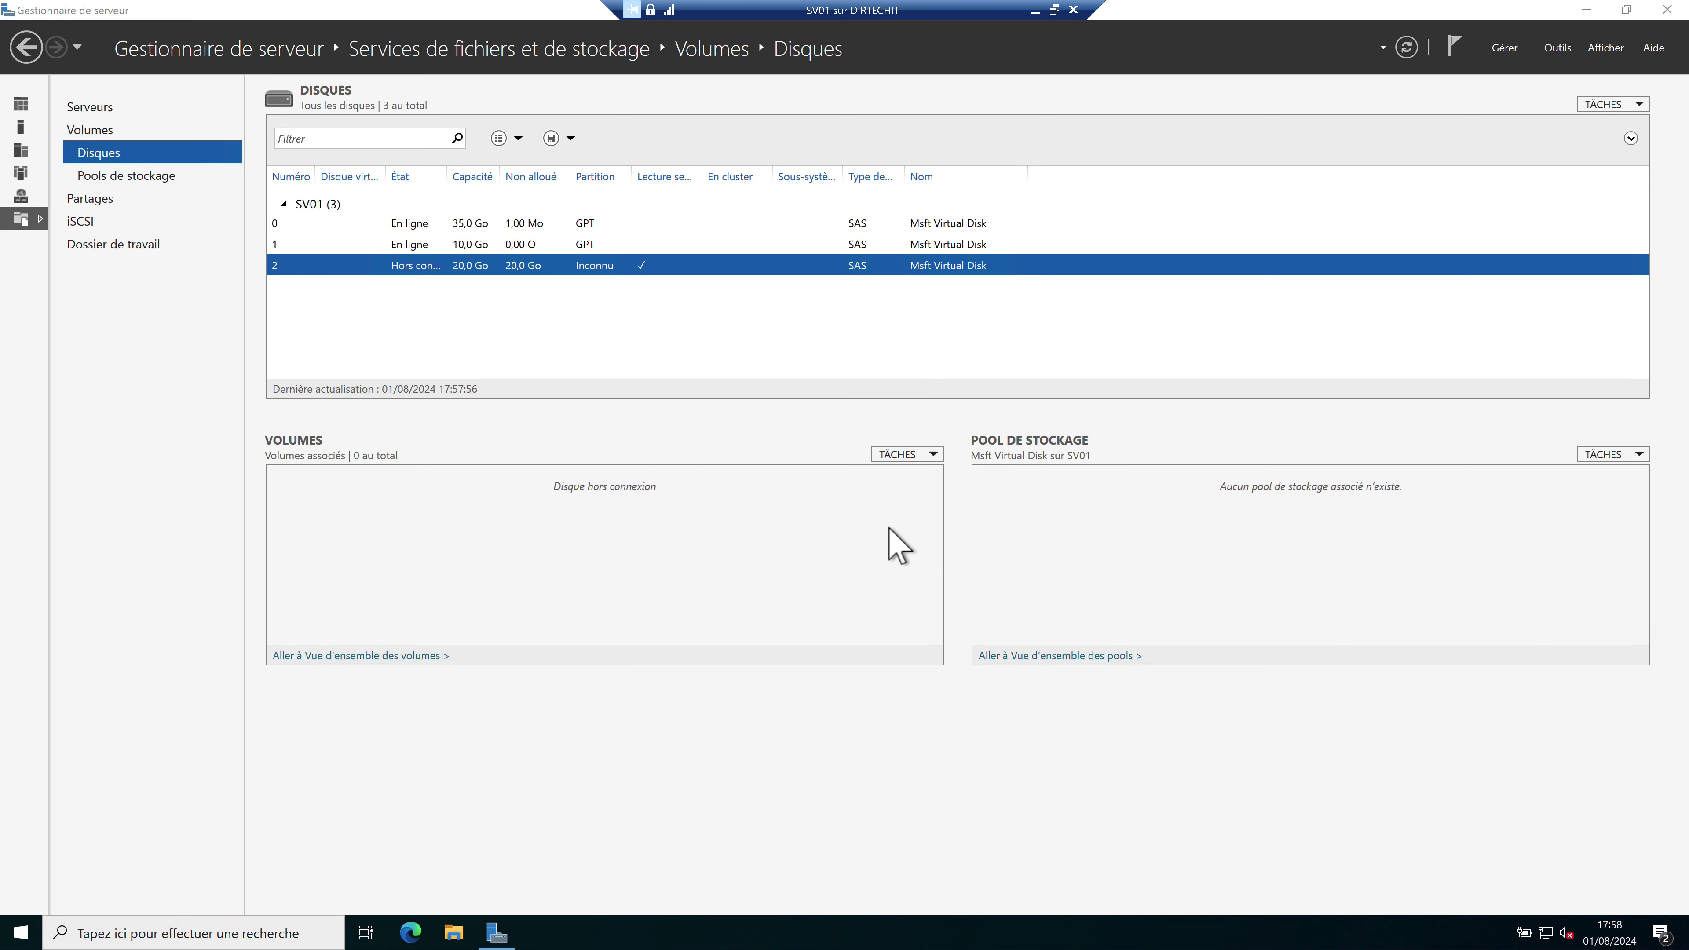
- Initialize disk 2 as a GPT disk, confirming that its data is erased
right_click(409, 269)
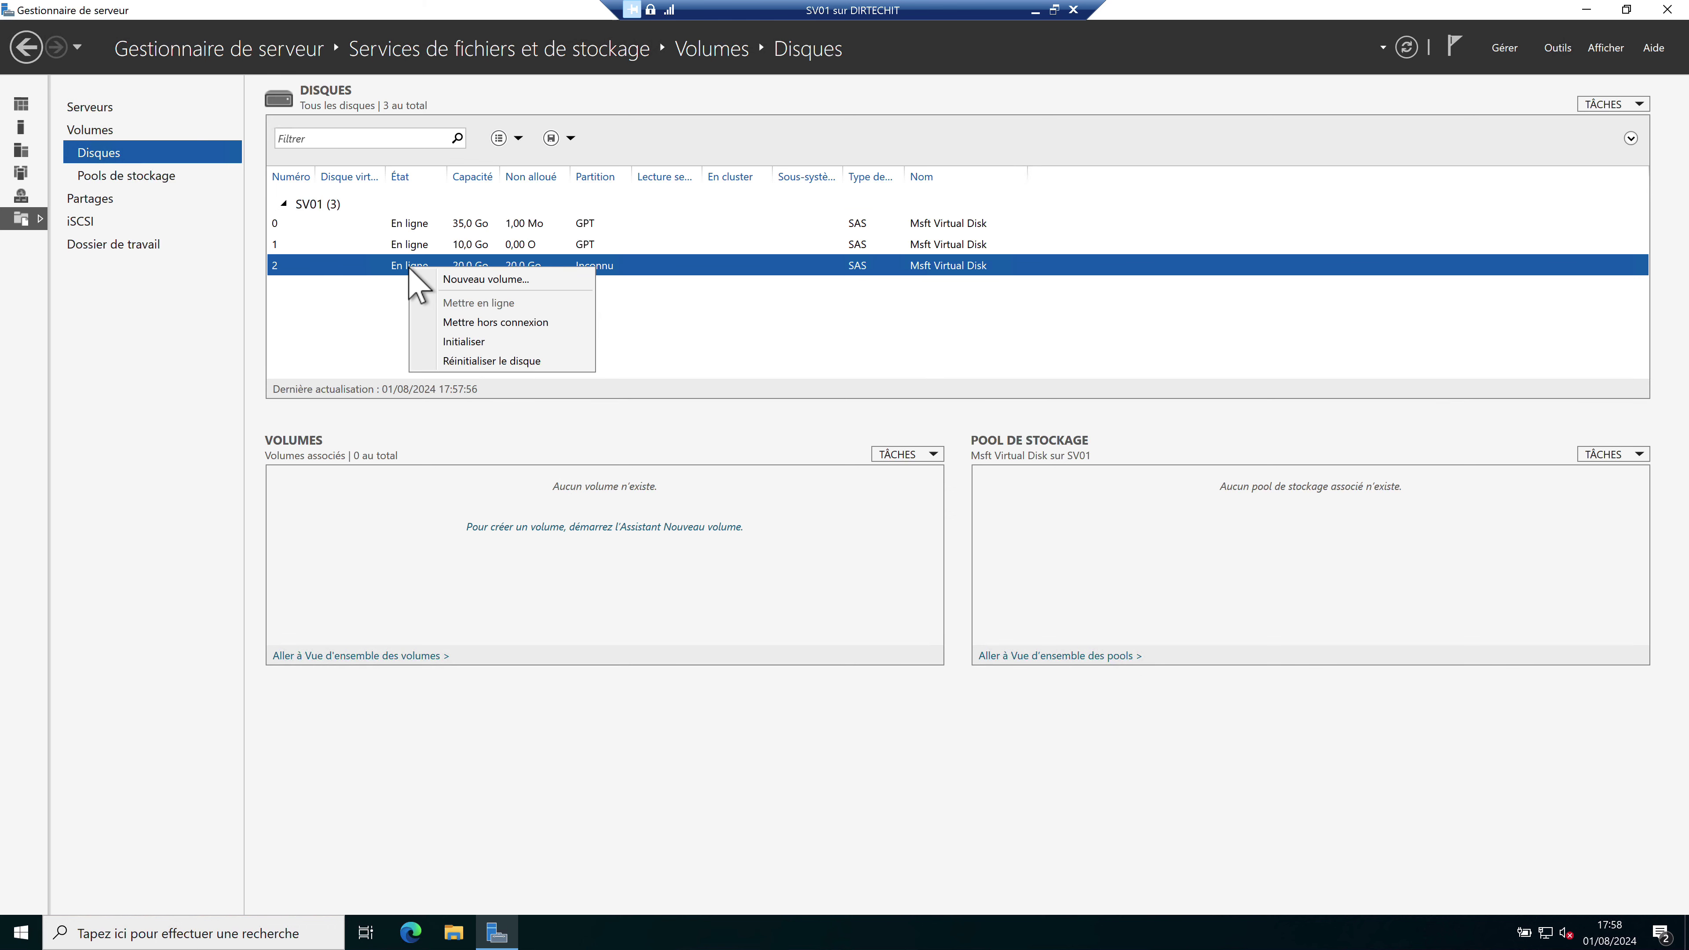
click(473, 342)
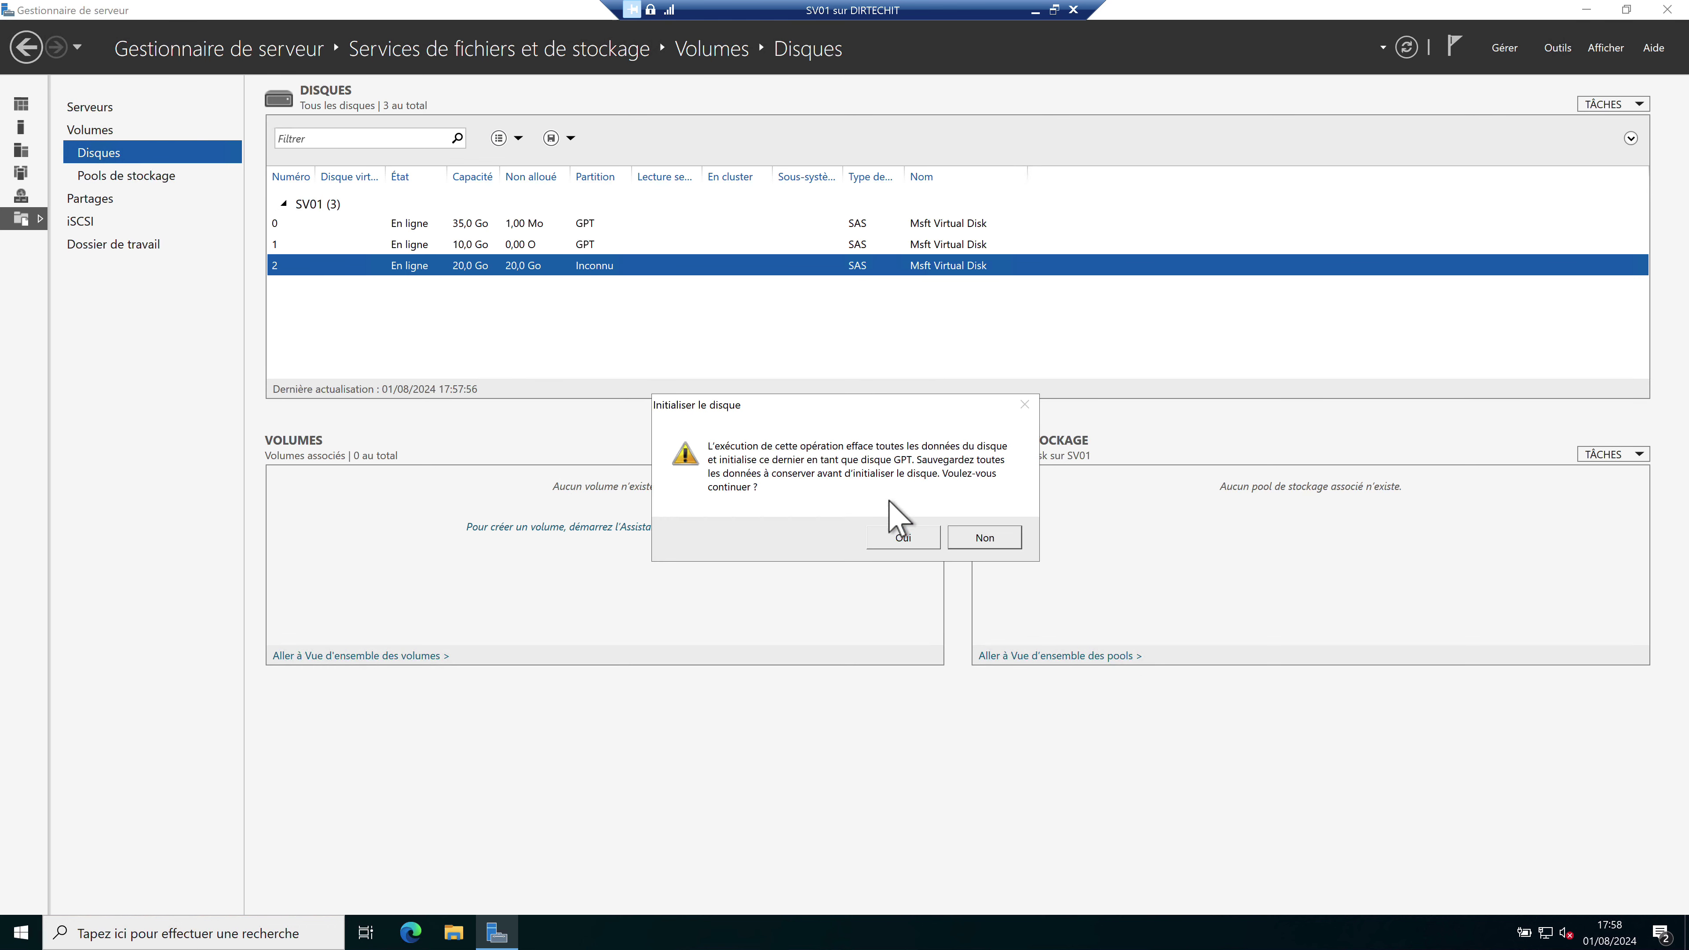
click(899, 537)
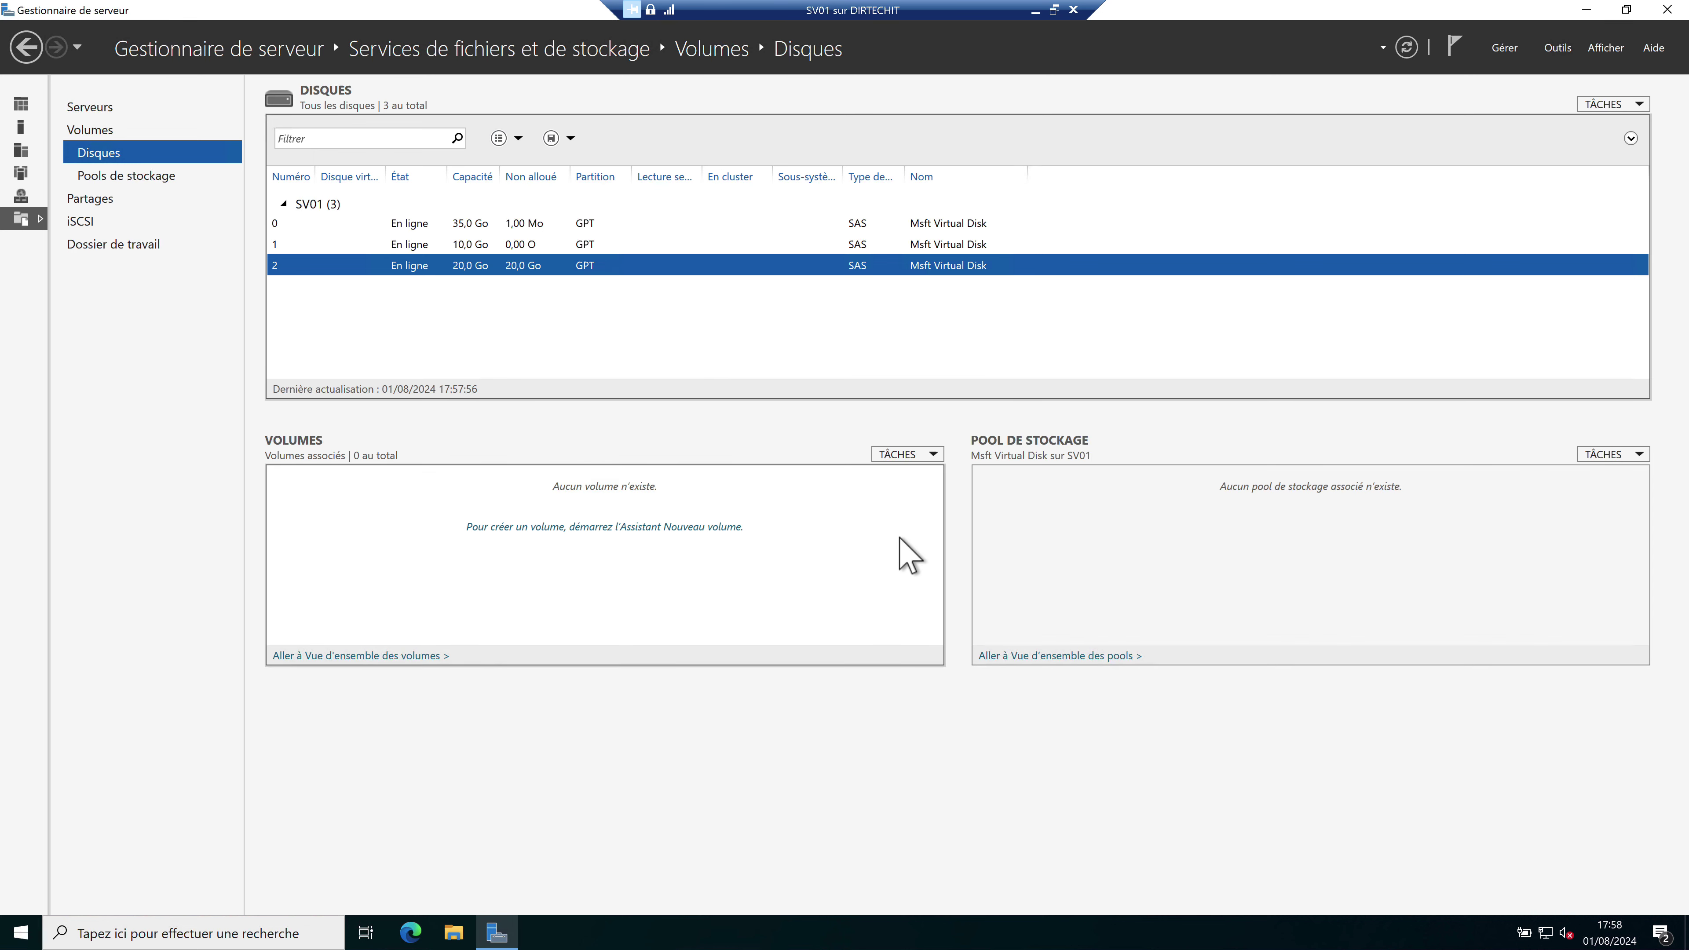
- Start a new volume on Disque 2 of server SV01, using the full 20,0 Go as the volume size
right_click(418, 269)
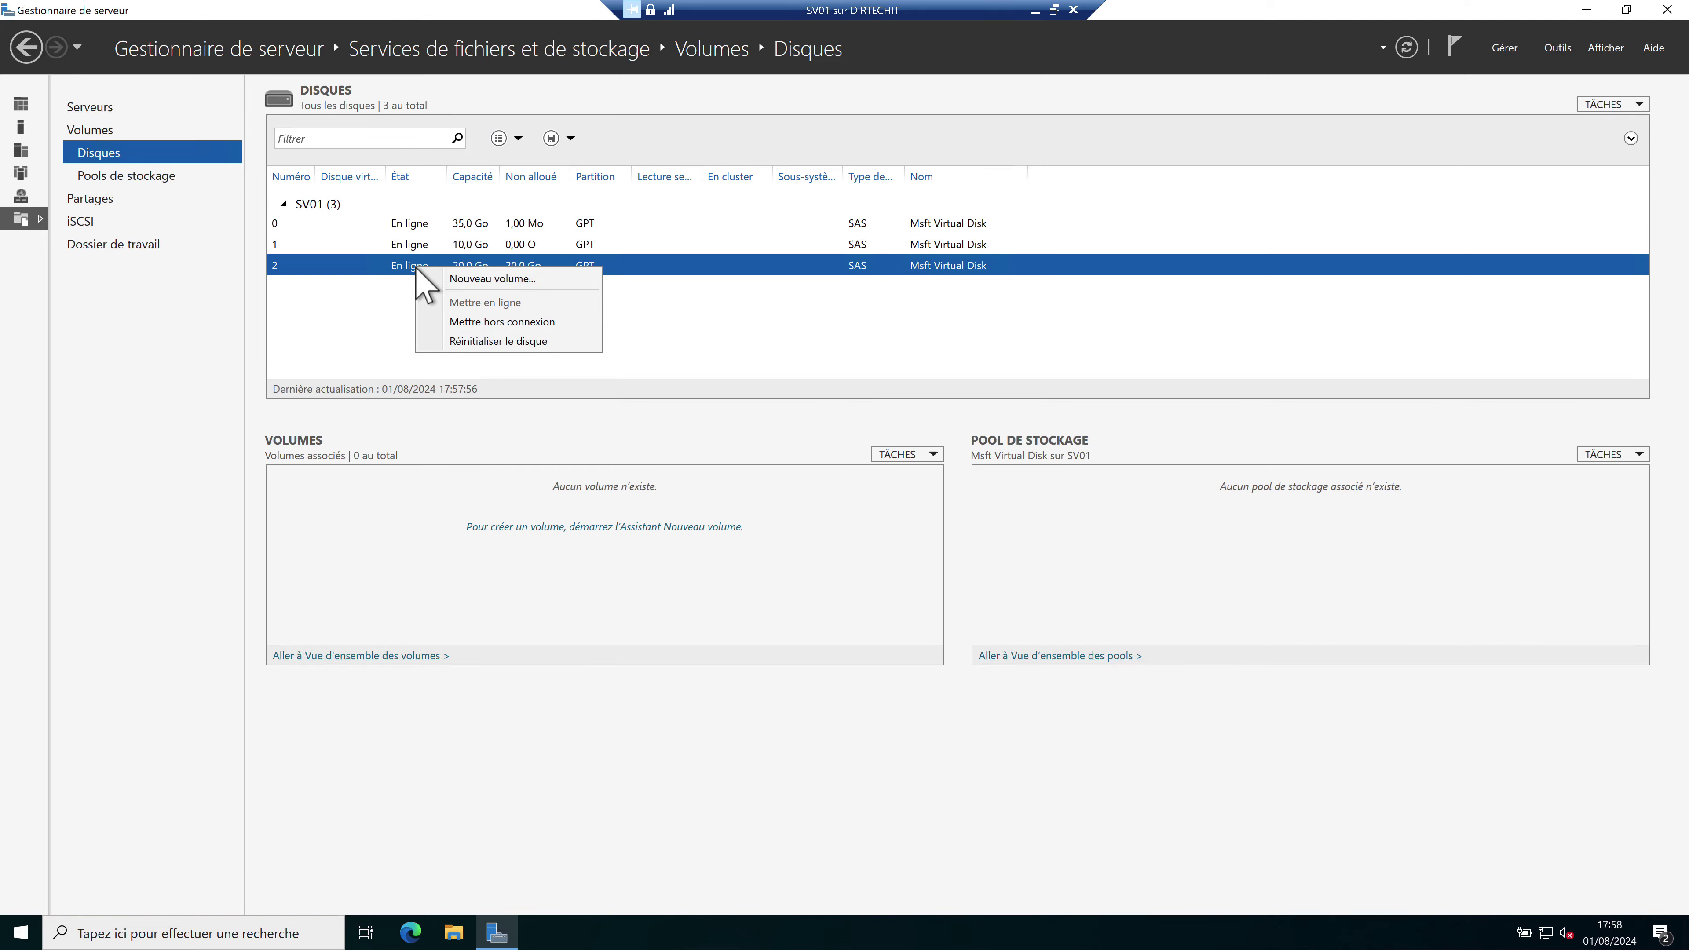
click(482, 280)
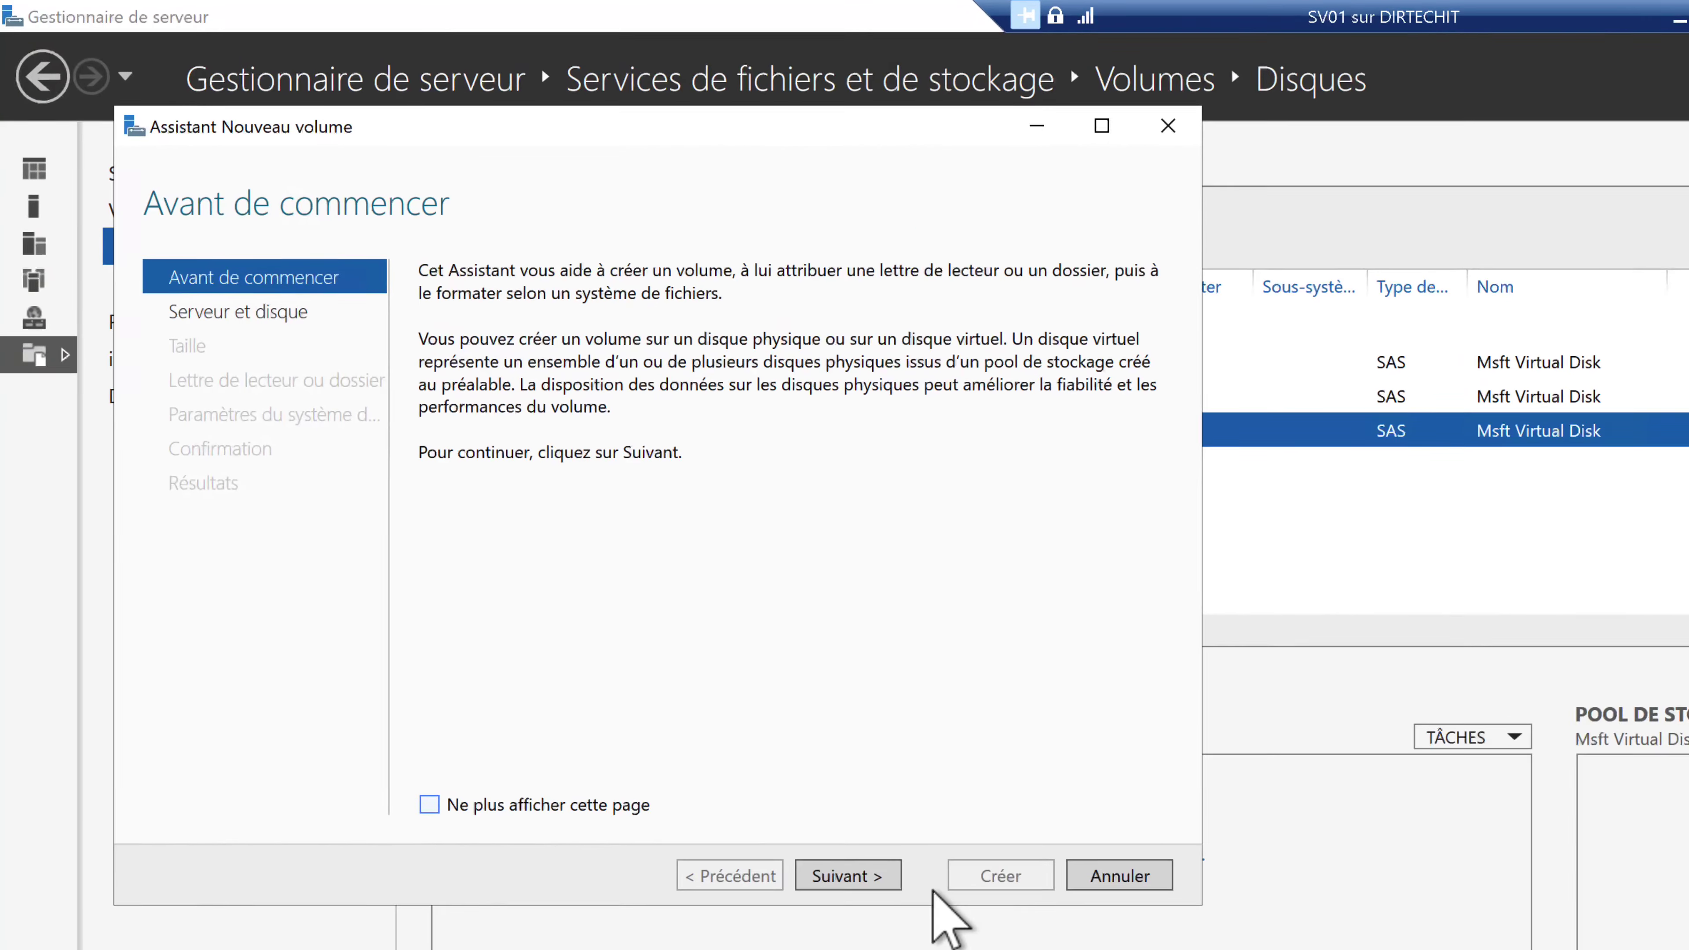
click(612, 619)
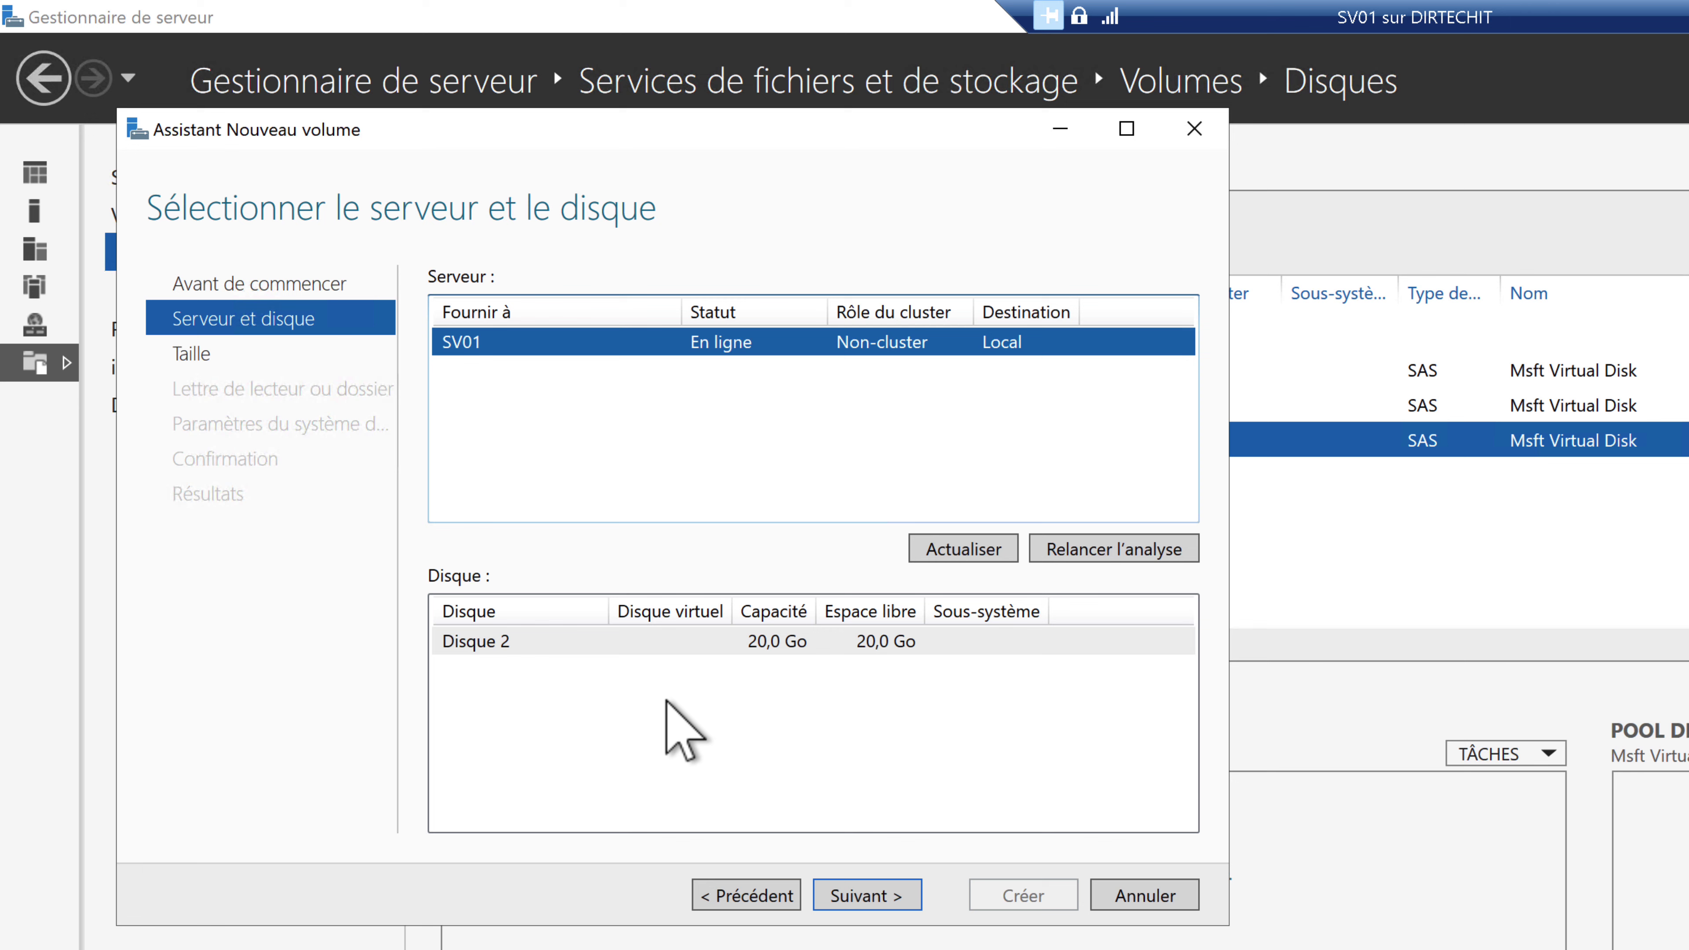
click(612, 643)
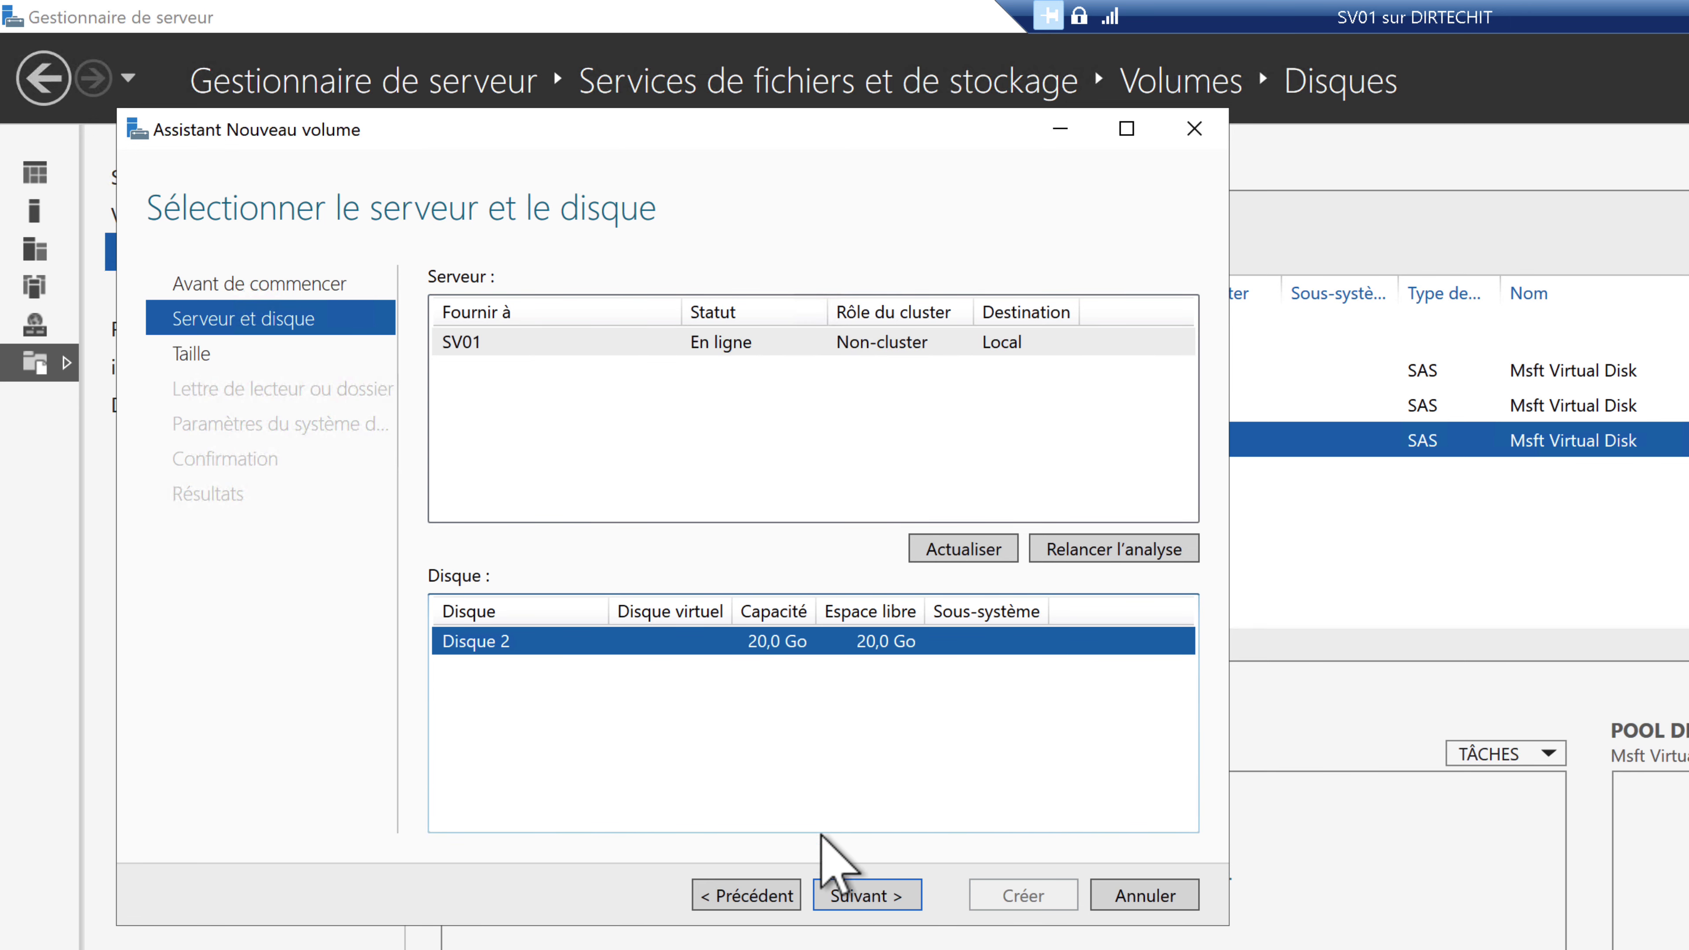
click(859, 905)
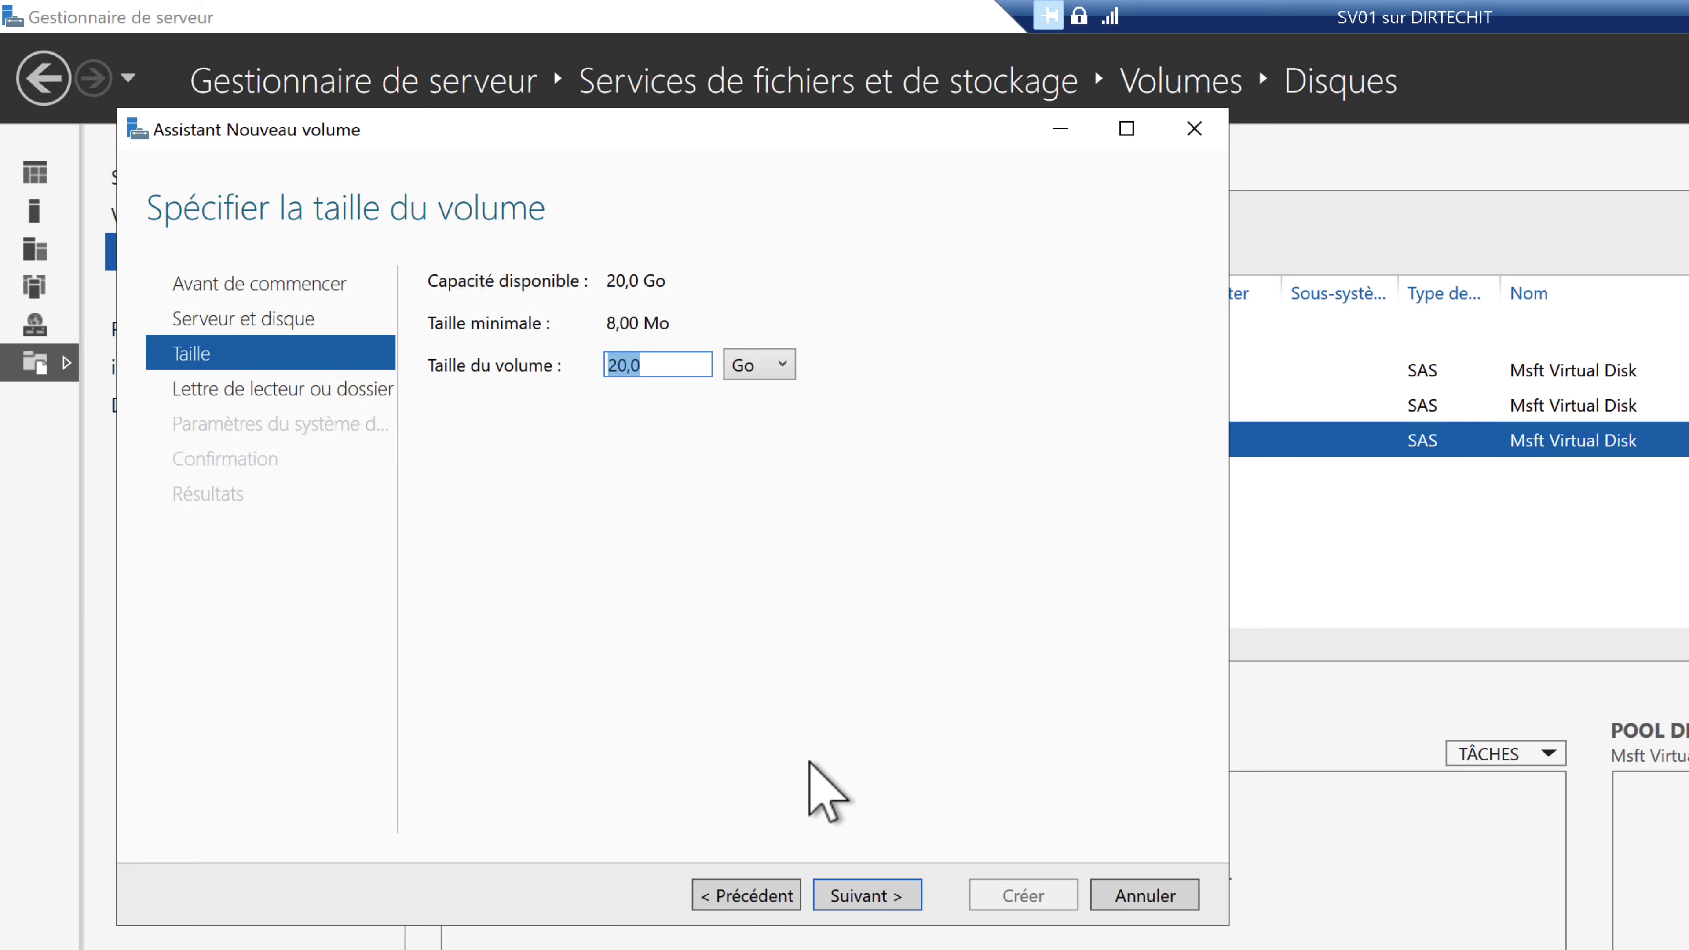
click(891, 898)
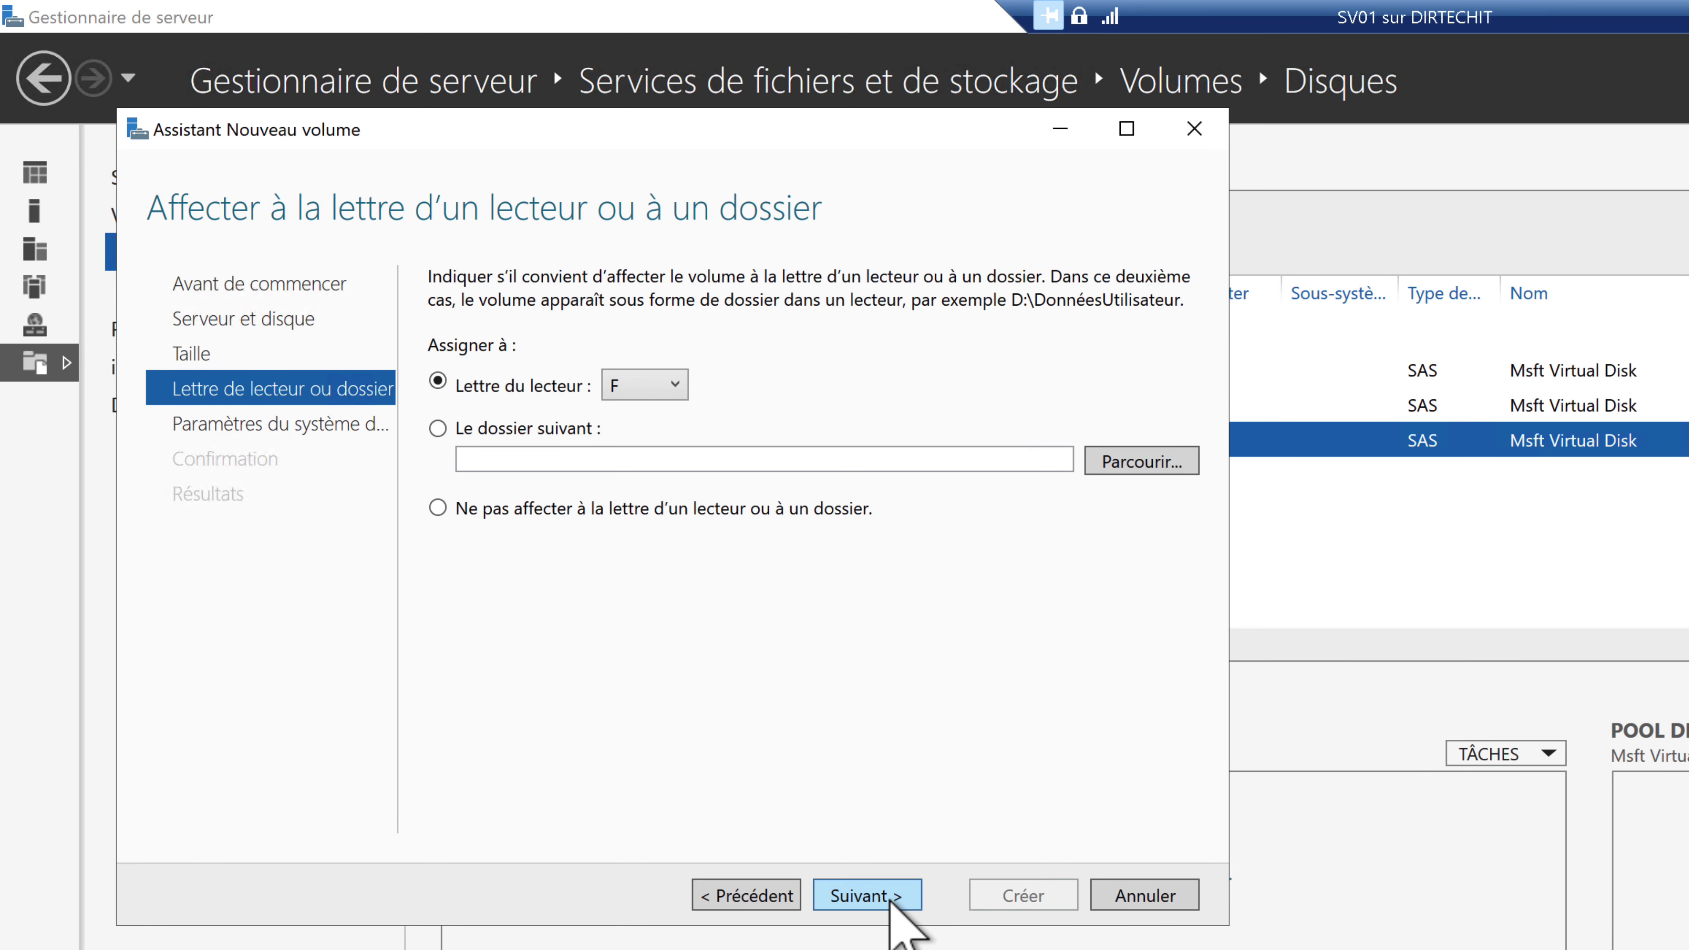
- Assign drive letter G to the new volume
click(673, 384)
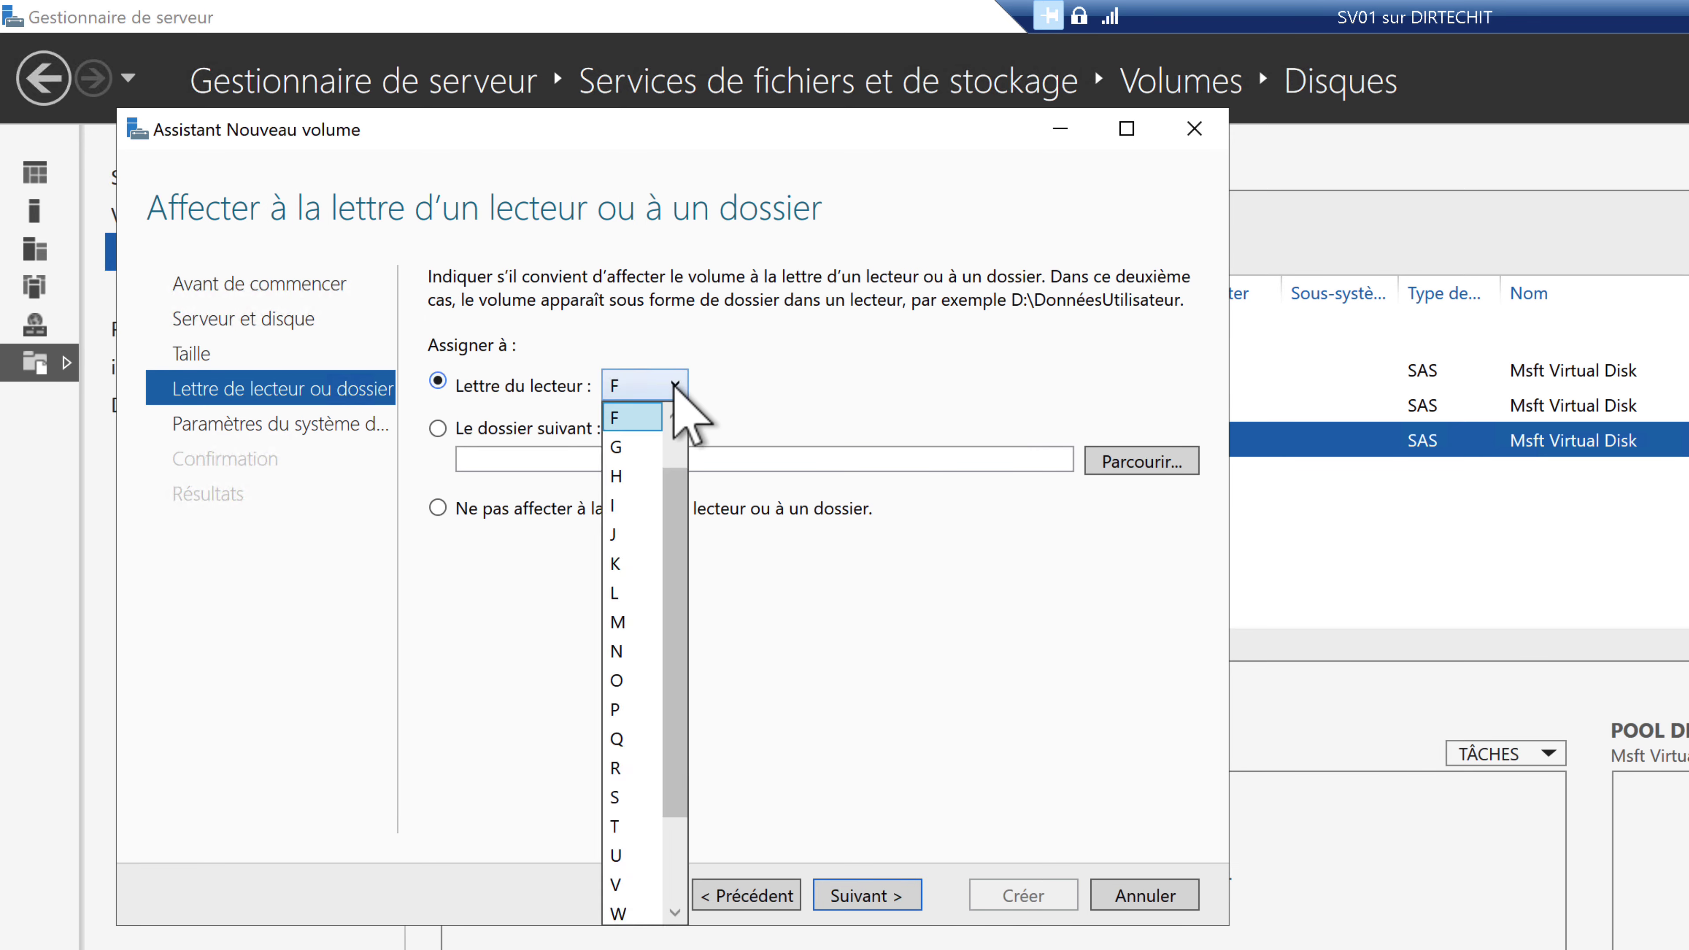
click(648, 446)
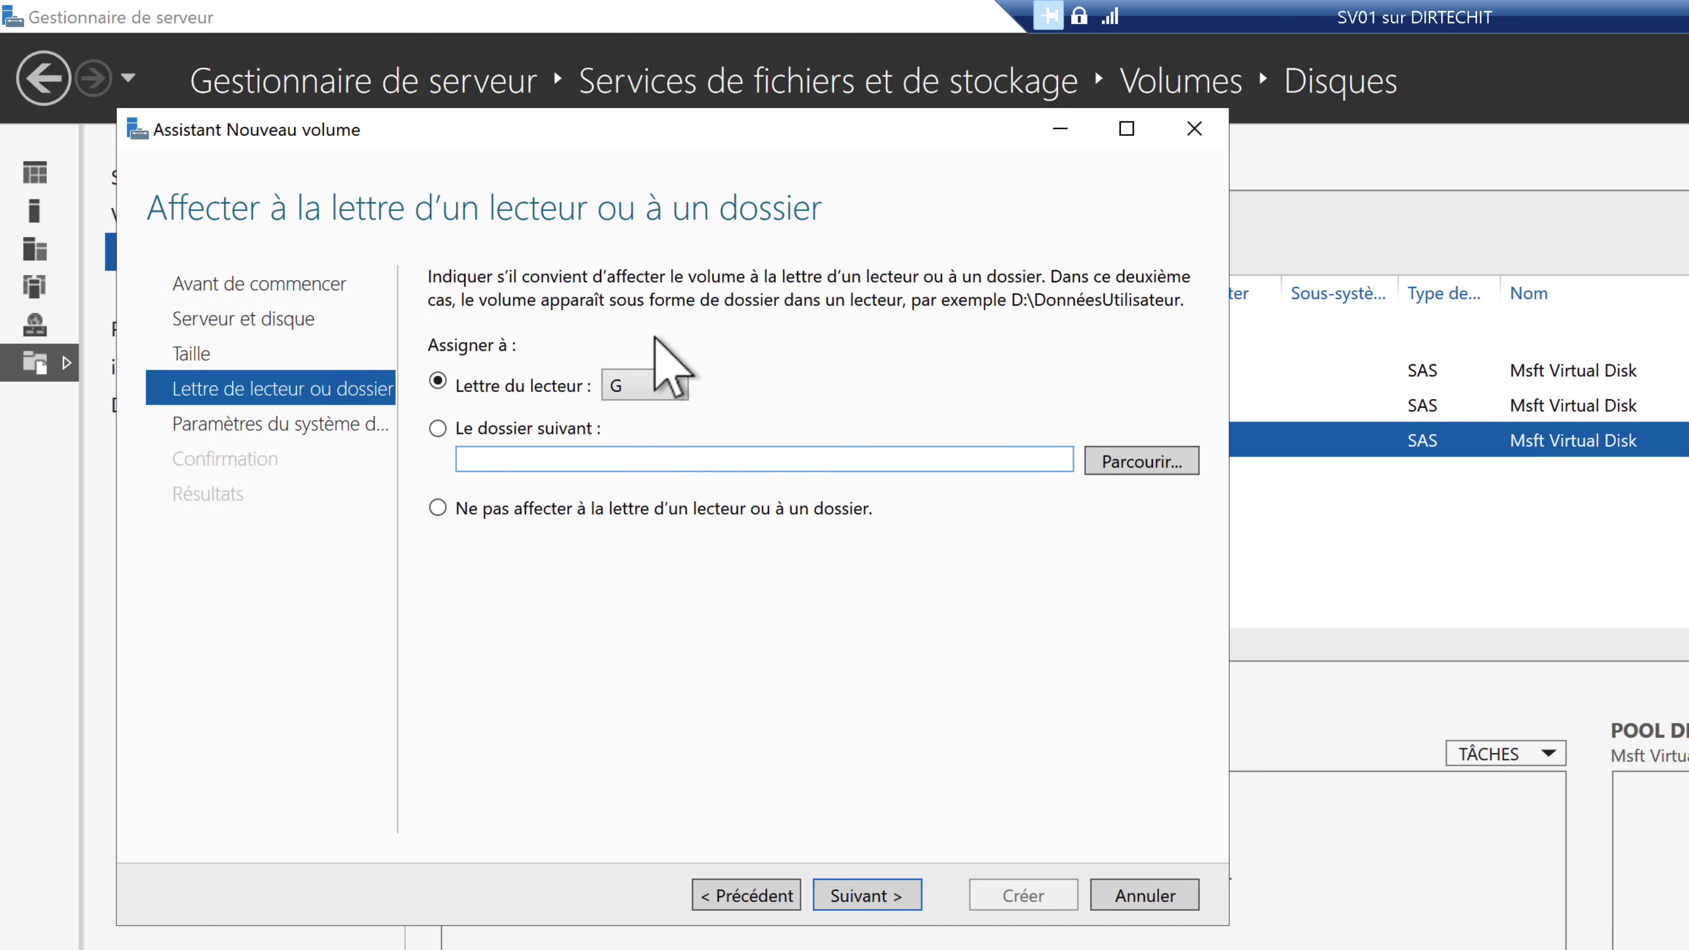
click(871, 896)
- Name the volume DATA, keeping NTFS and the default allocation unit size, and create it
triple_click(784, 377)
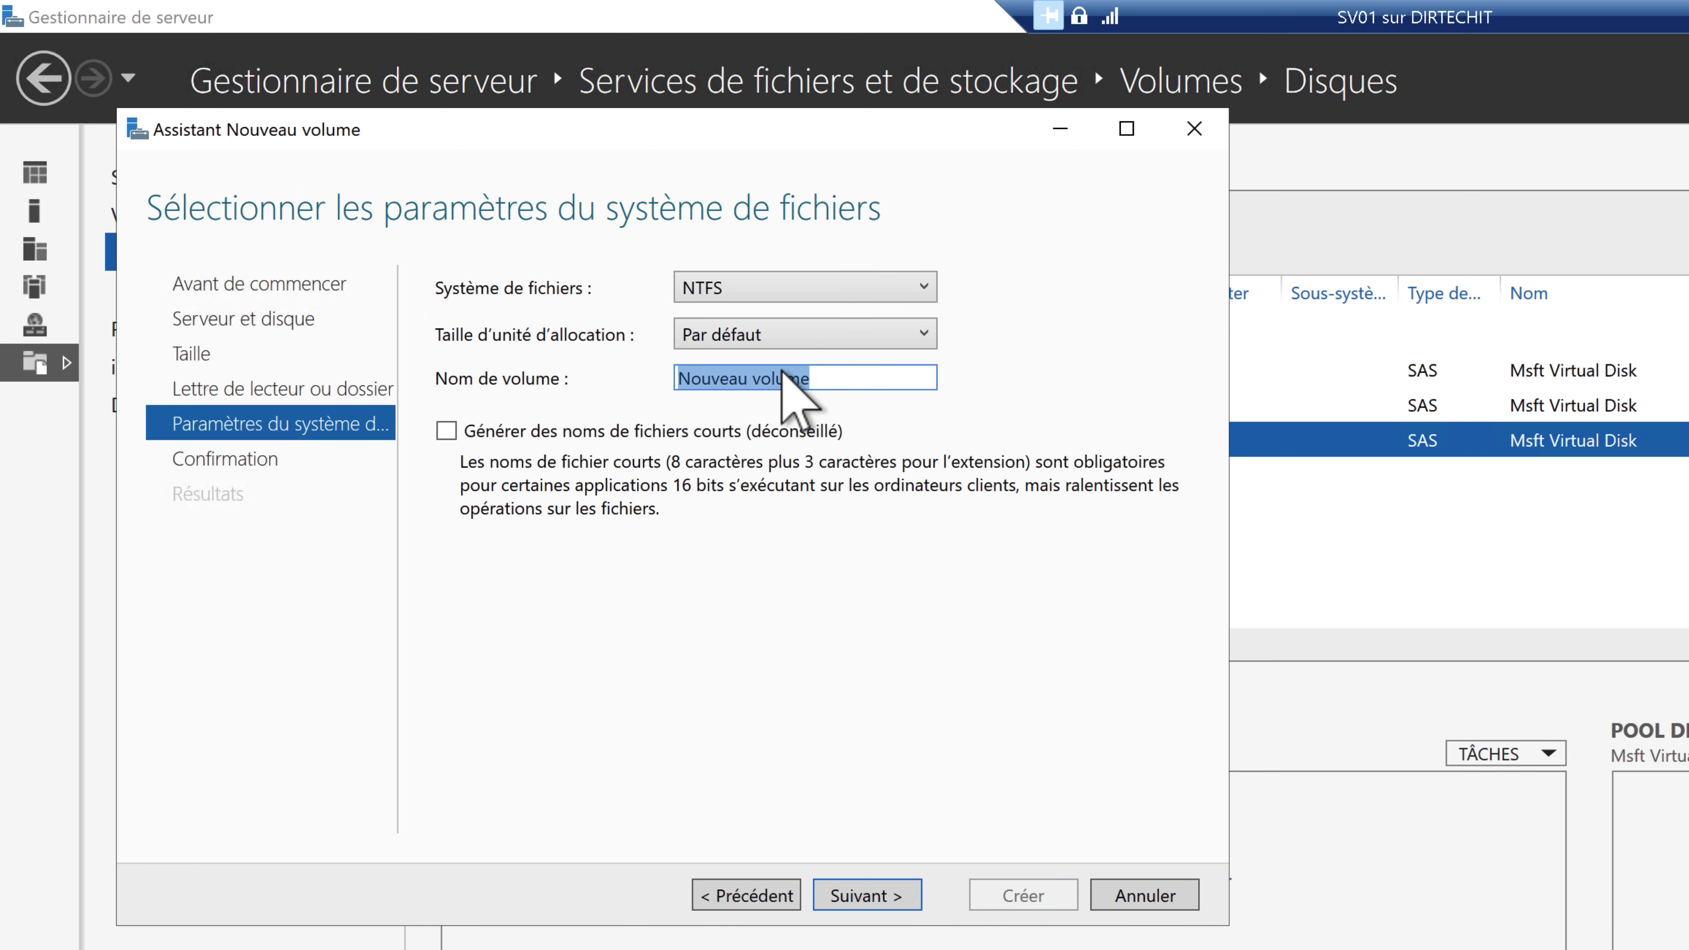
text(DATA)
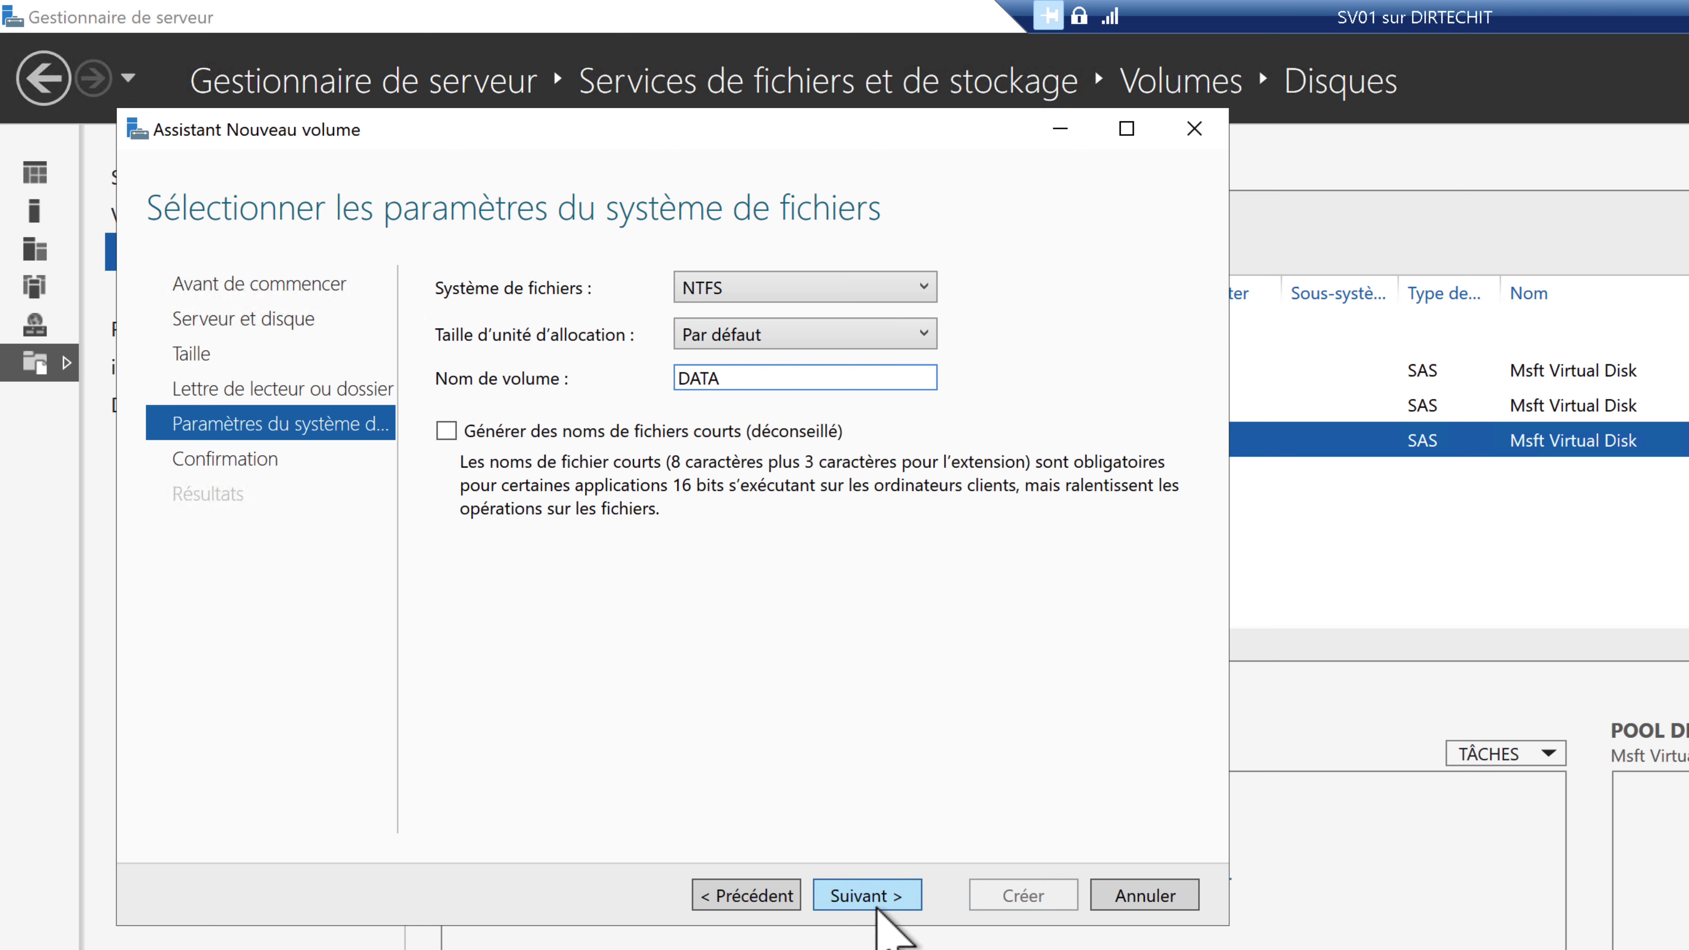
click(877, 898)
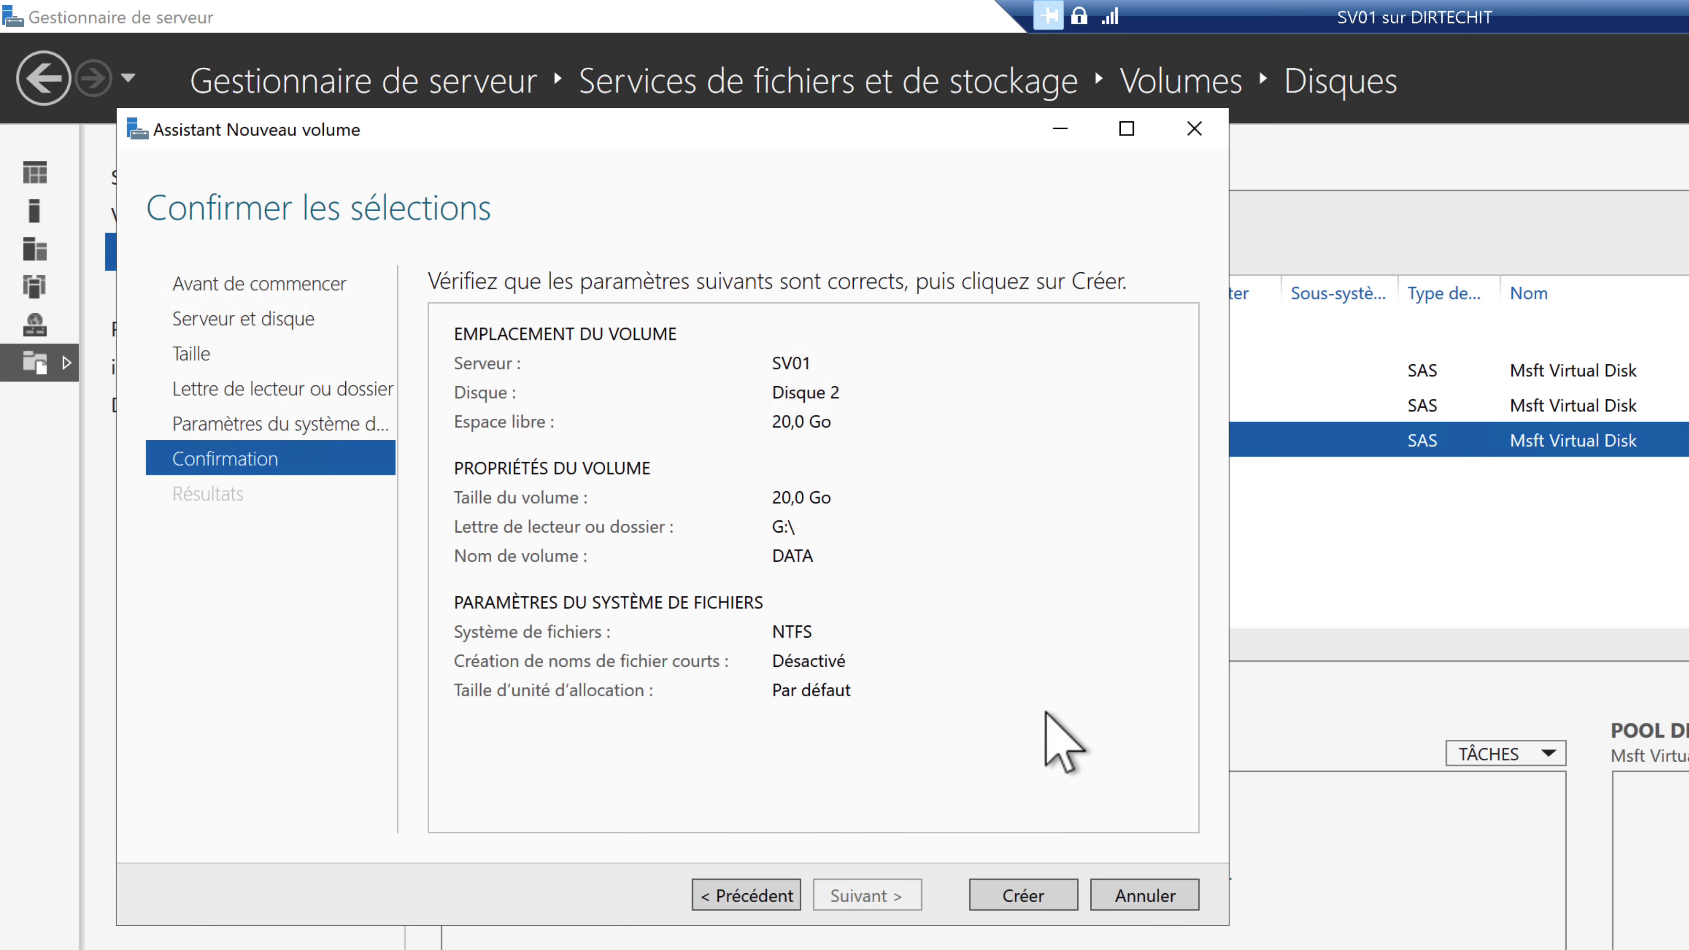
click(1028, 893)
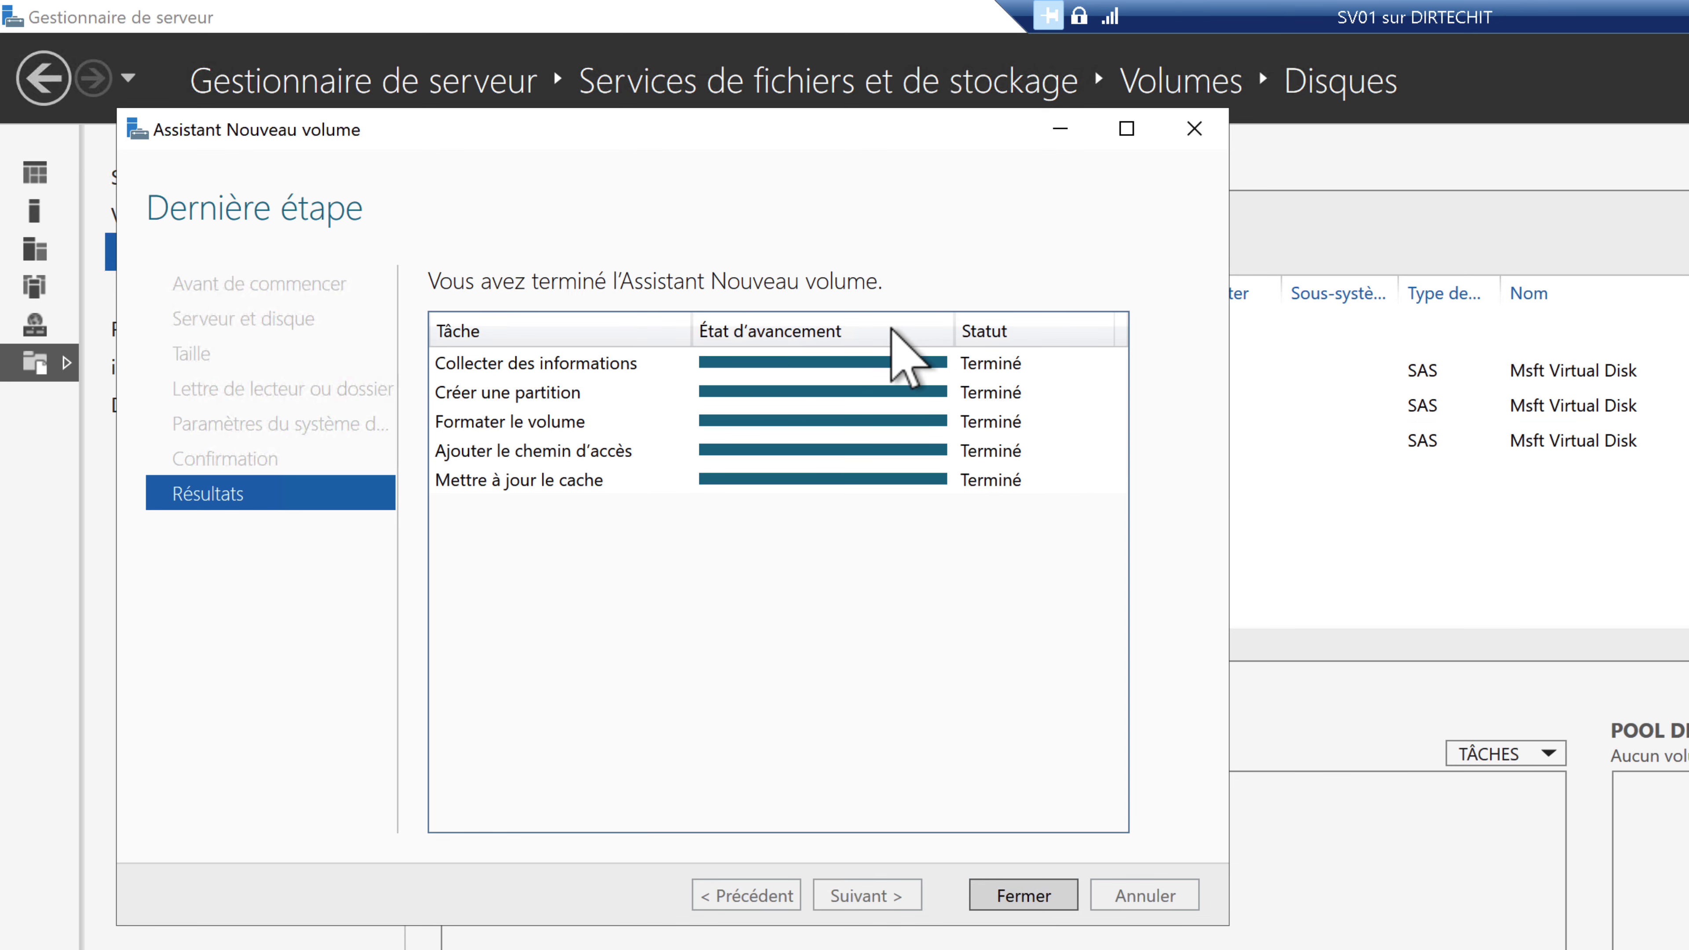
click(1002, 901)
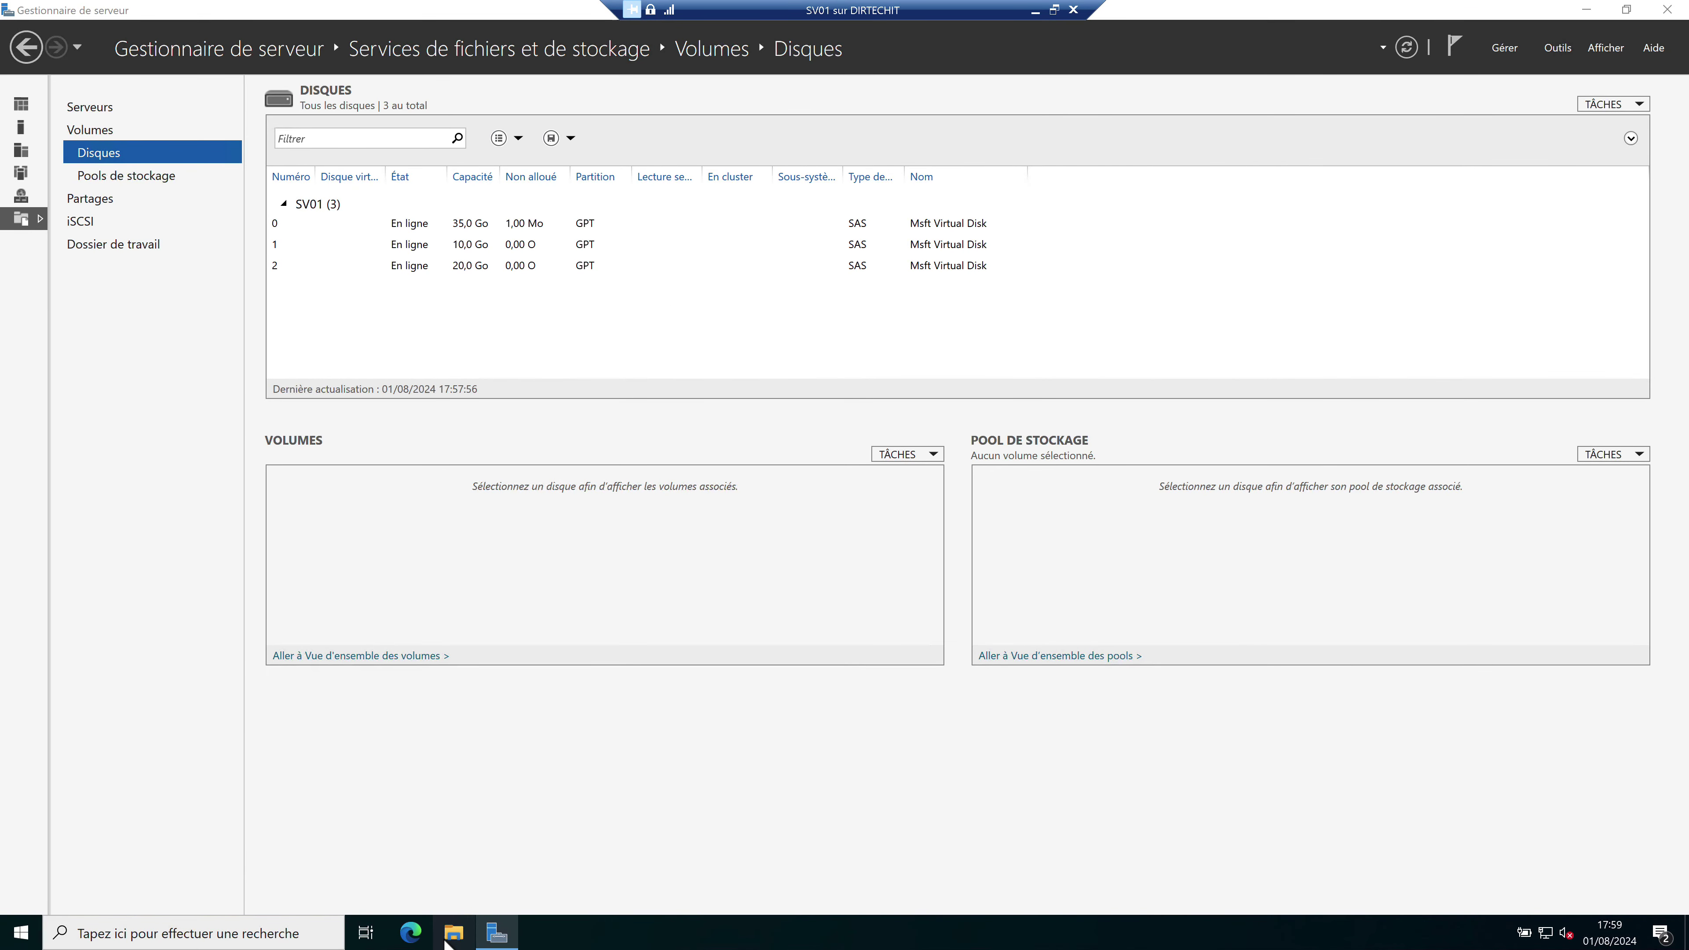
- Check in File Explorer that the new DATA (G:) volume is listed under Ce PC, inspect its contents, and close the window
click(452, 934)
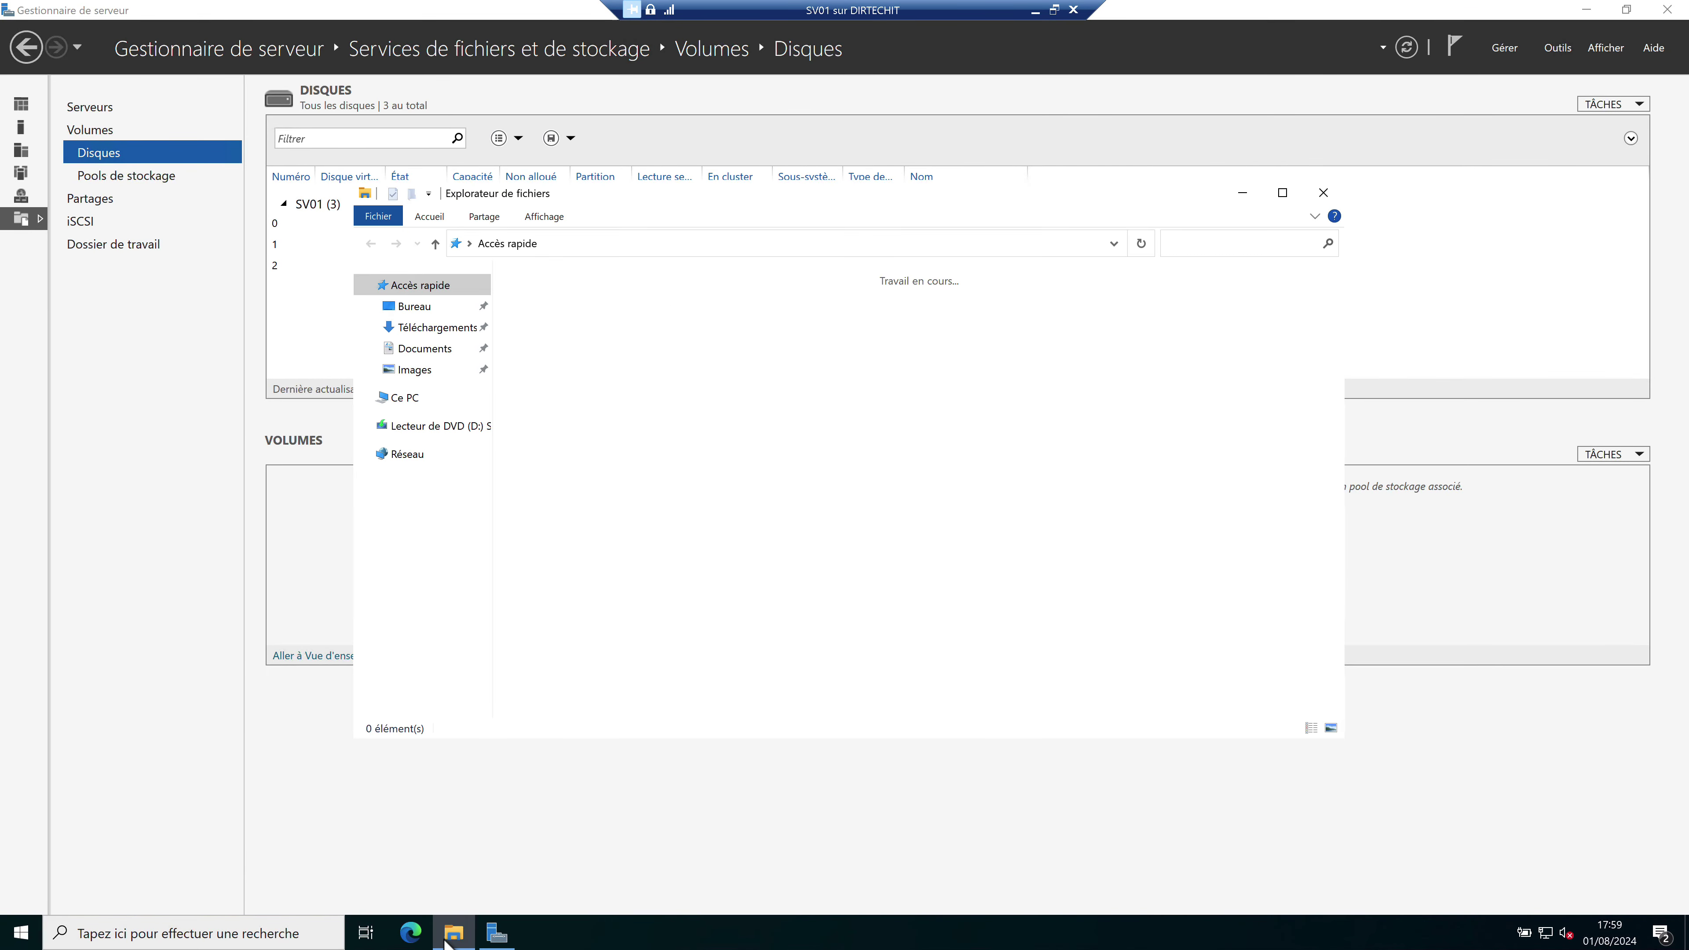
click(430, 400)
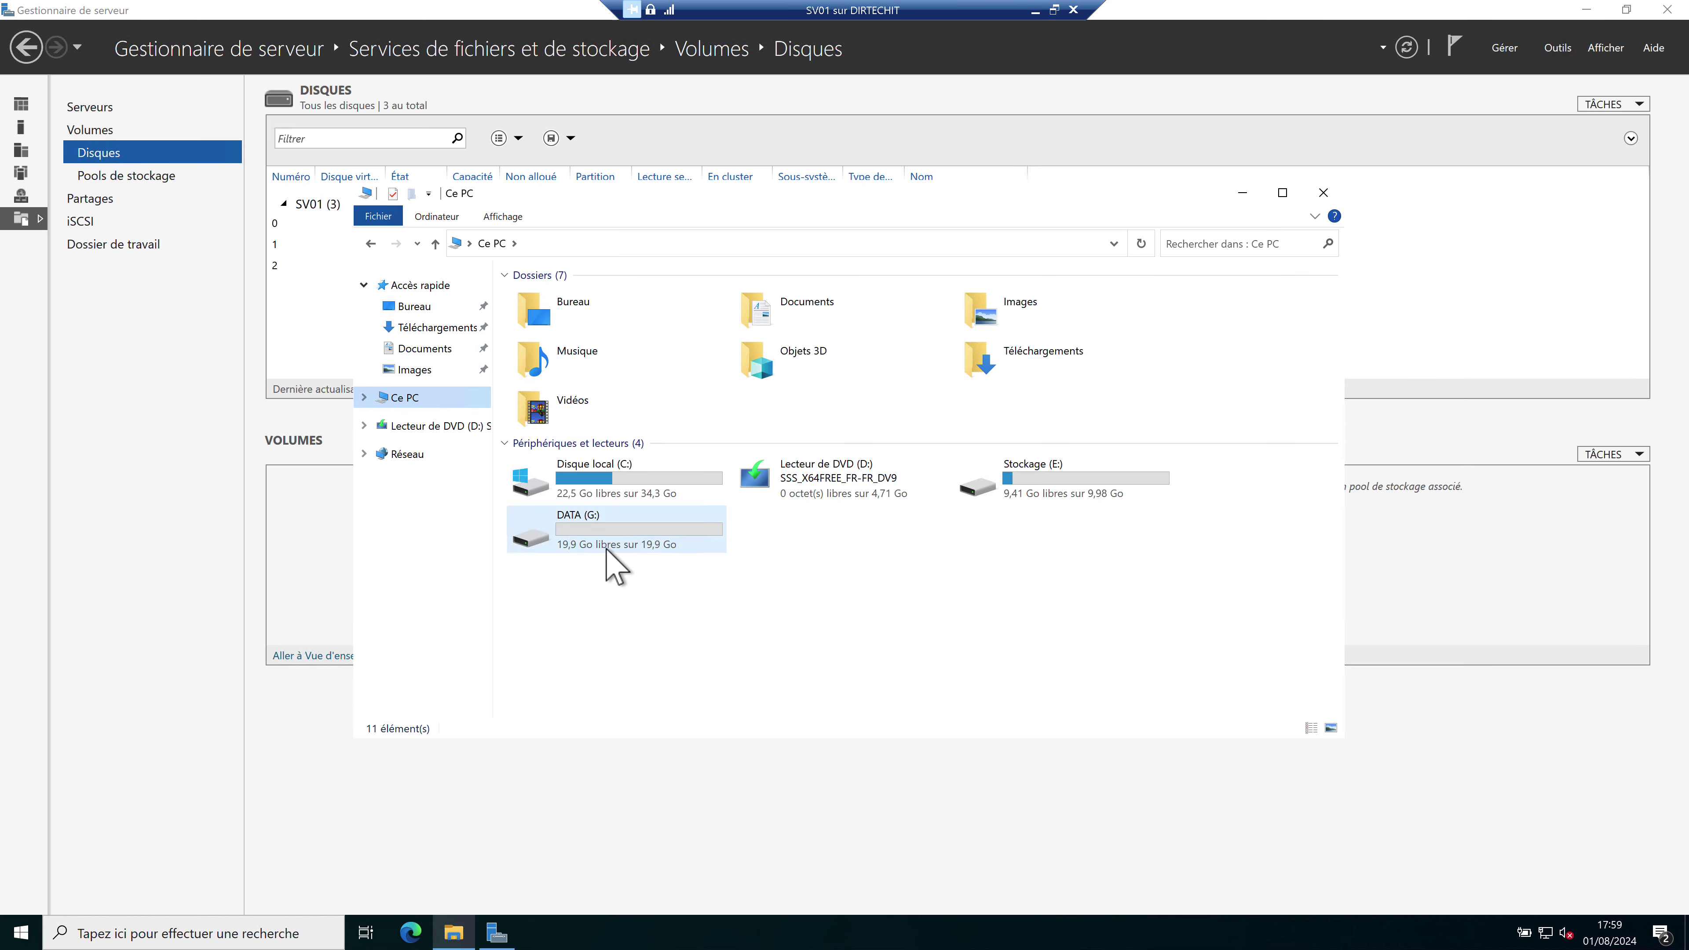
click(635, 545)
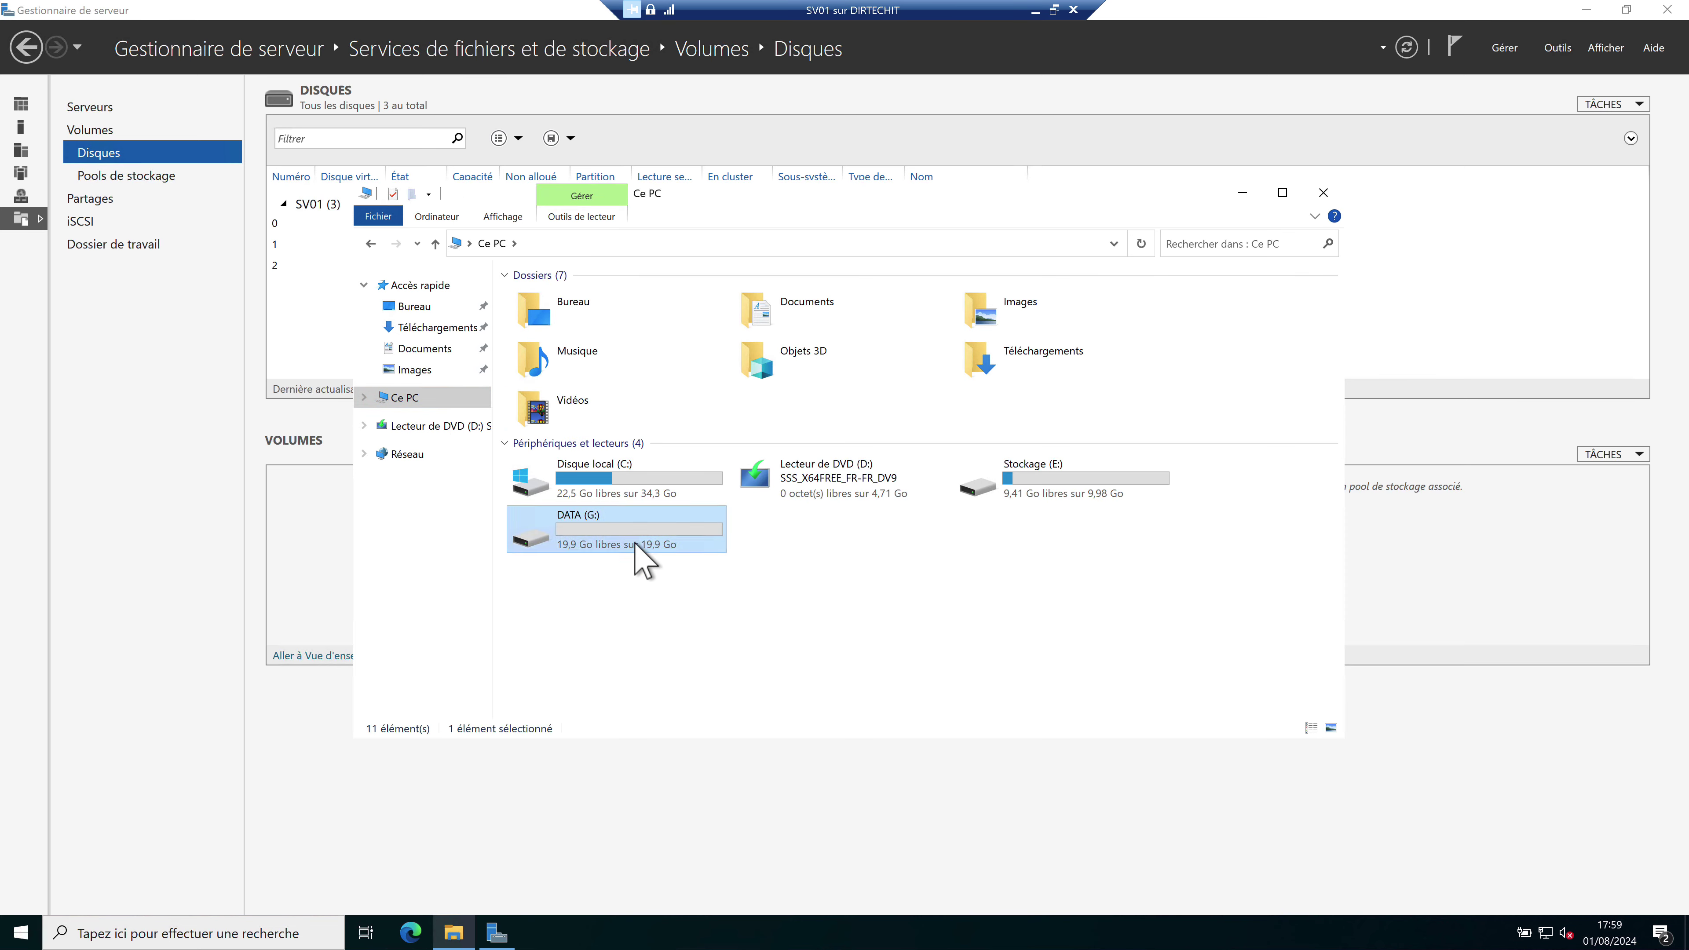
double_click(636, 546)
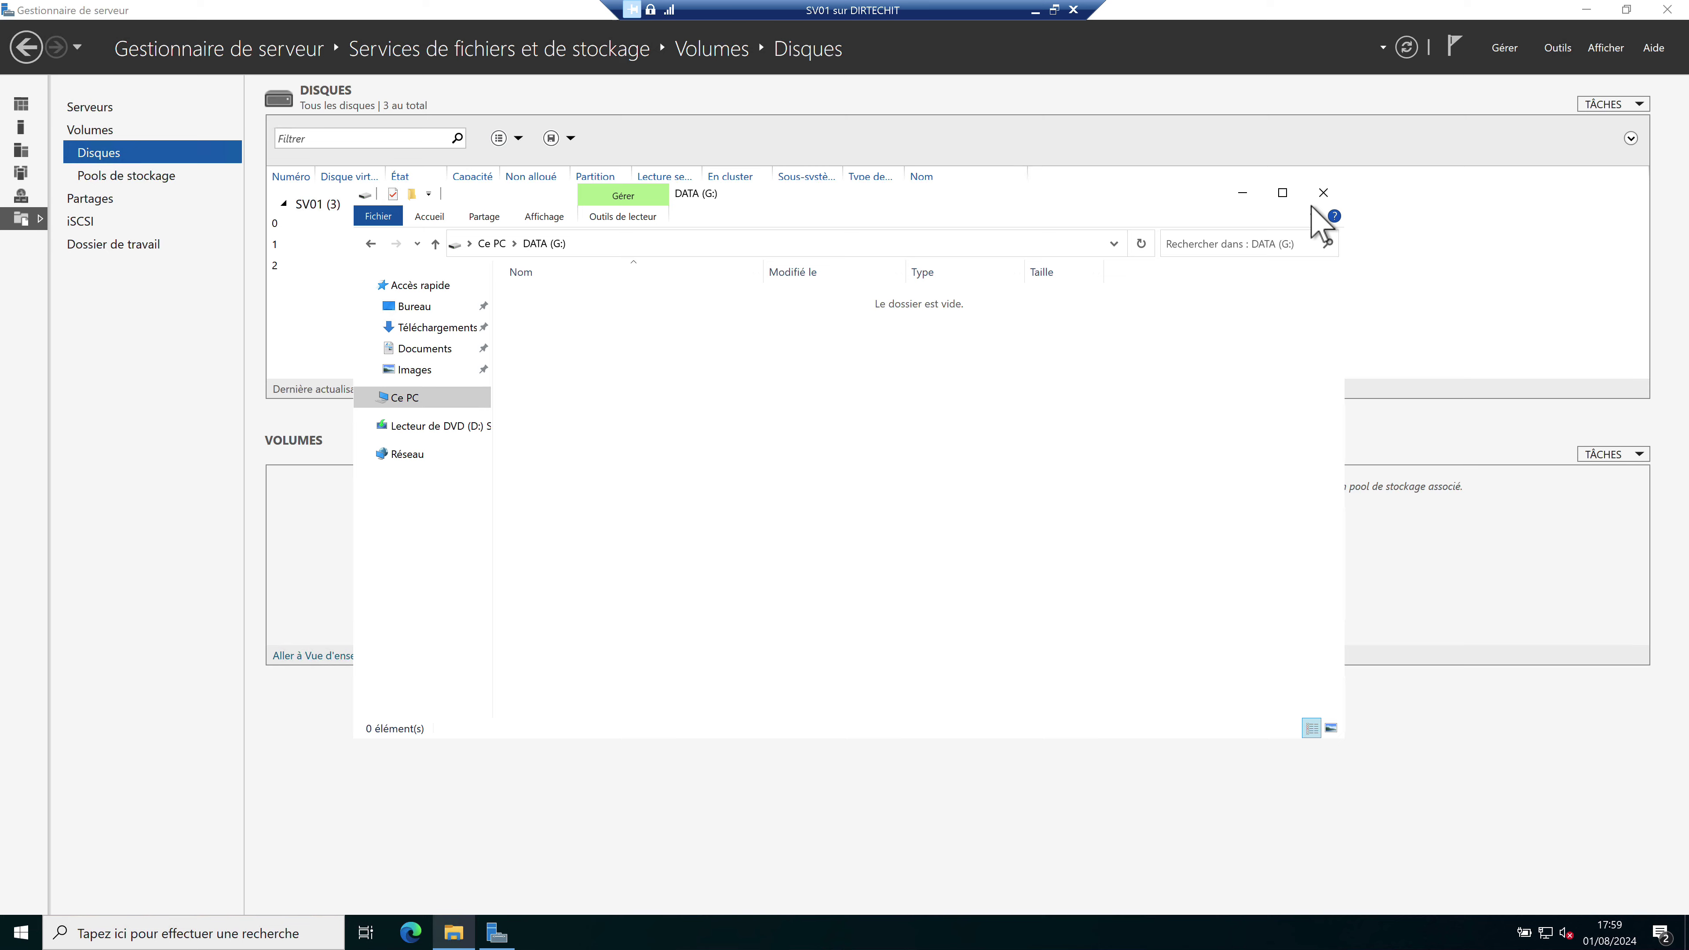
click(1329, 194)
key(super+e)
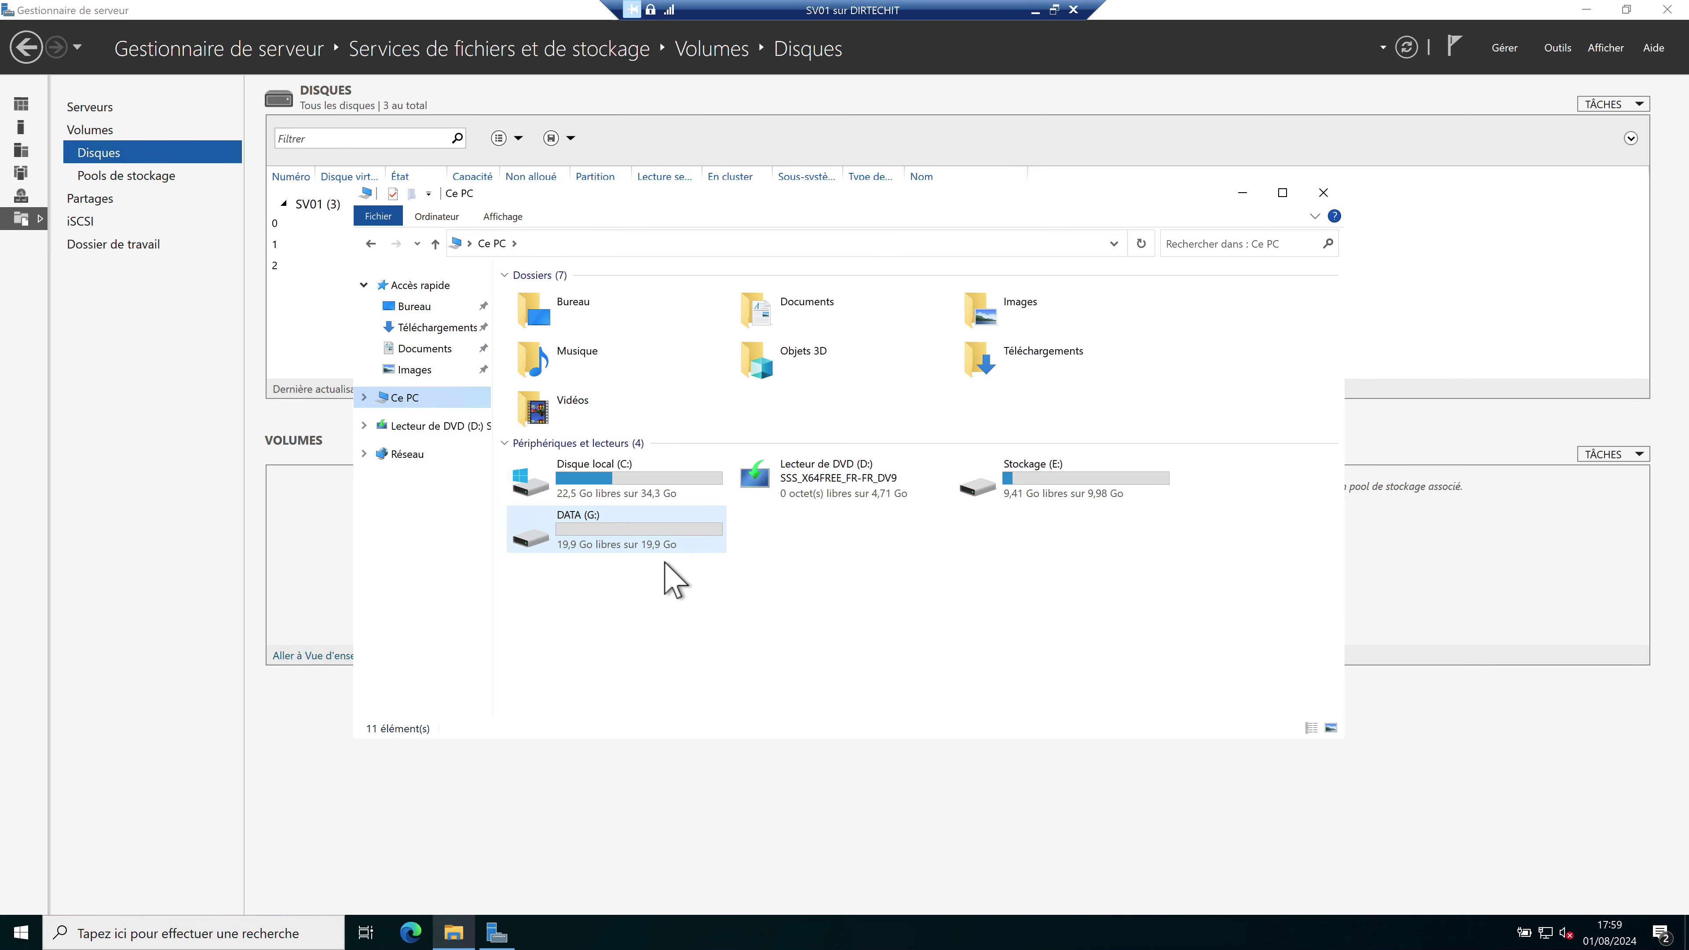
click(636, 546)
double_click(636, 546)
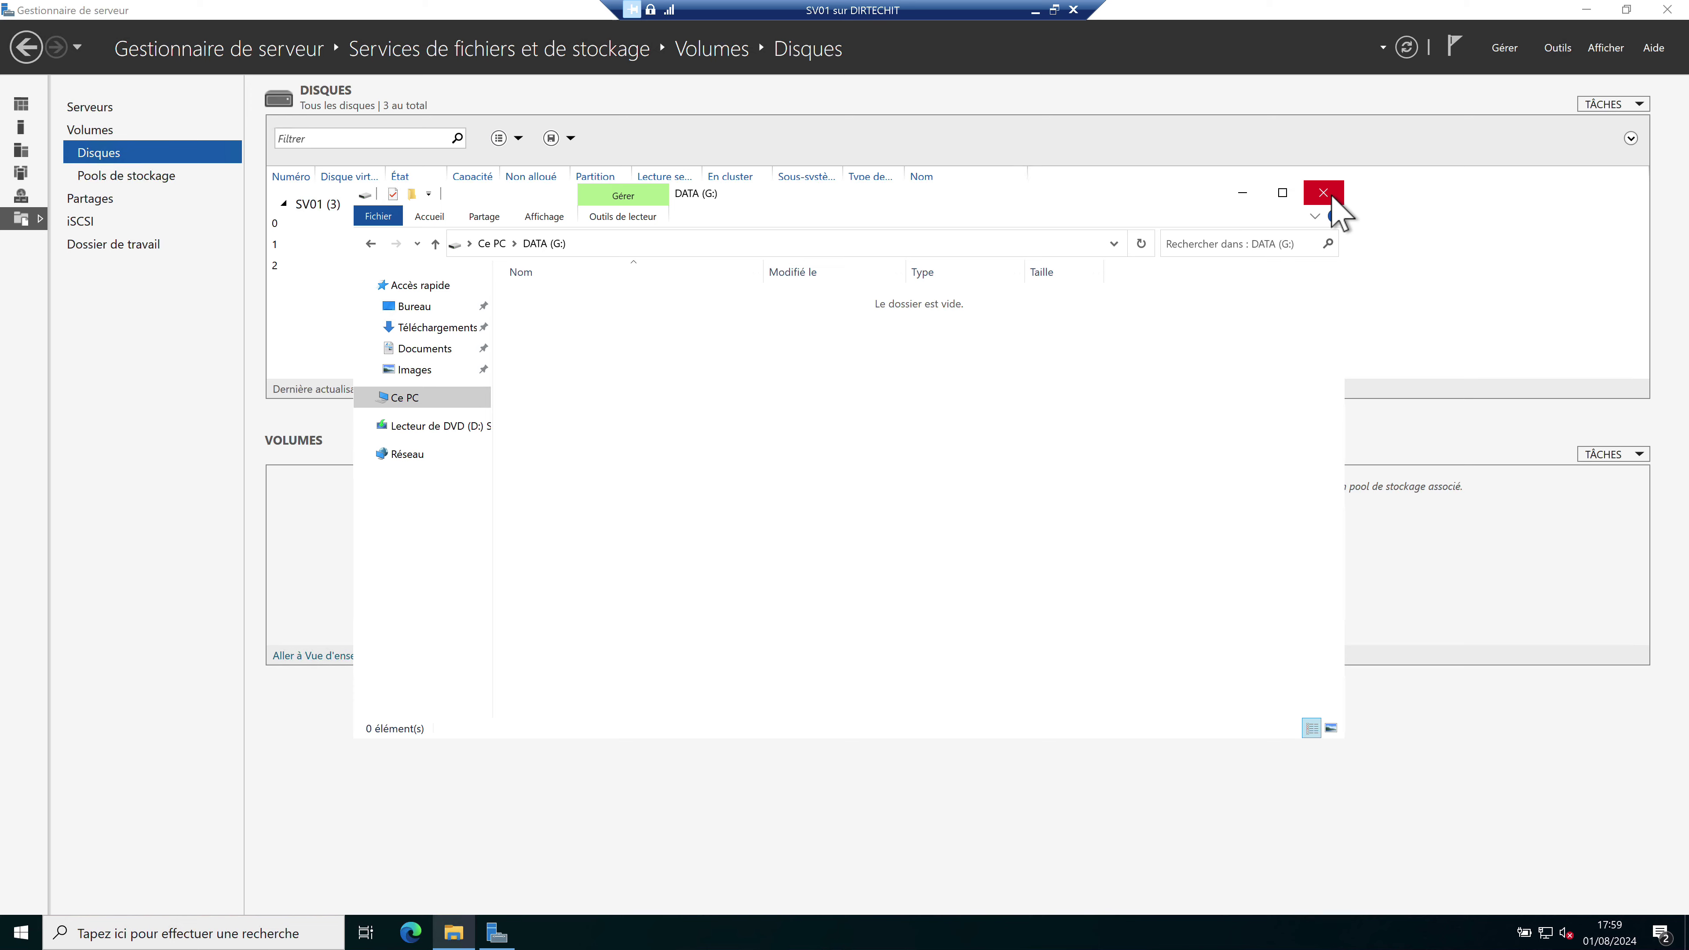
key(alt+Left)
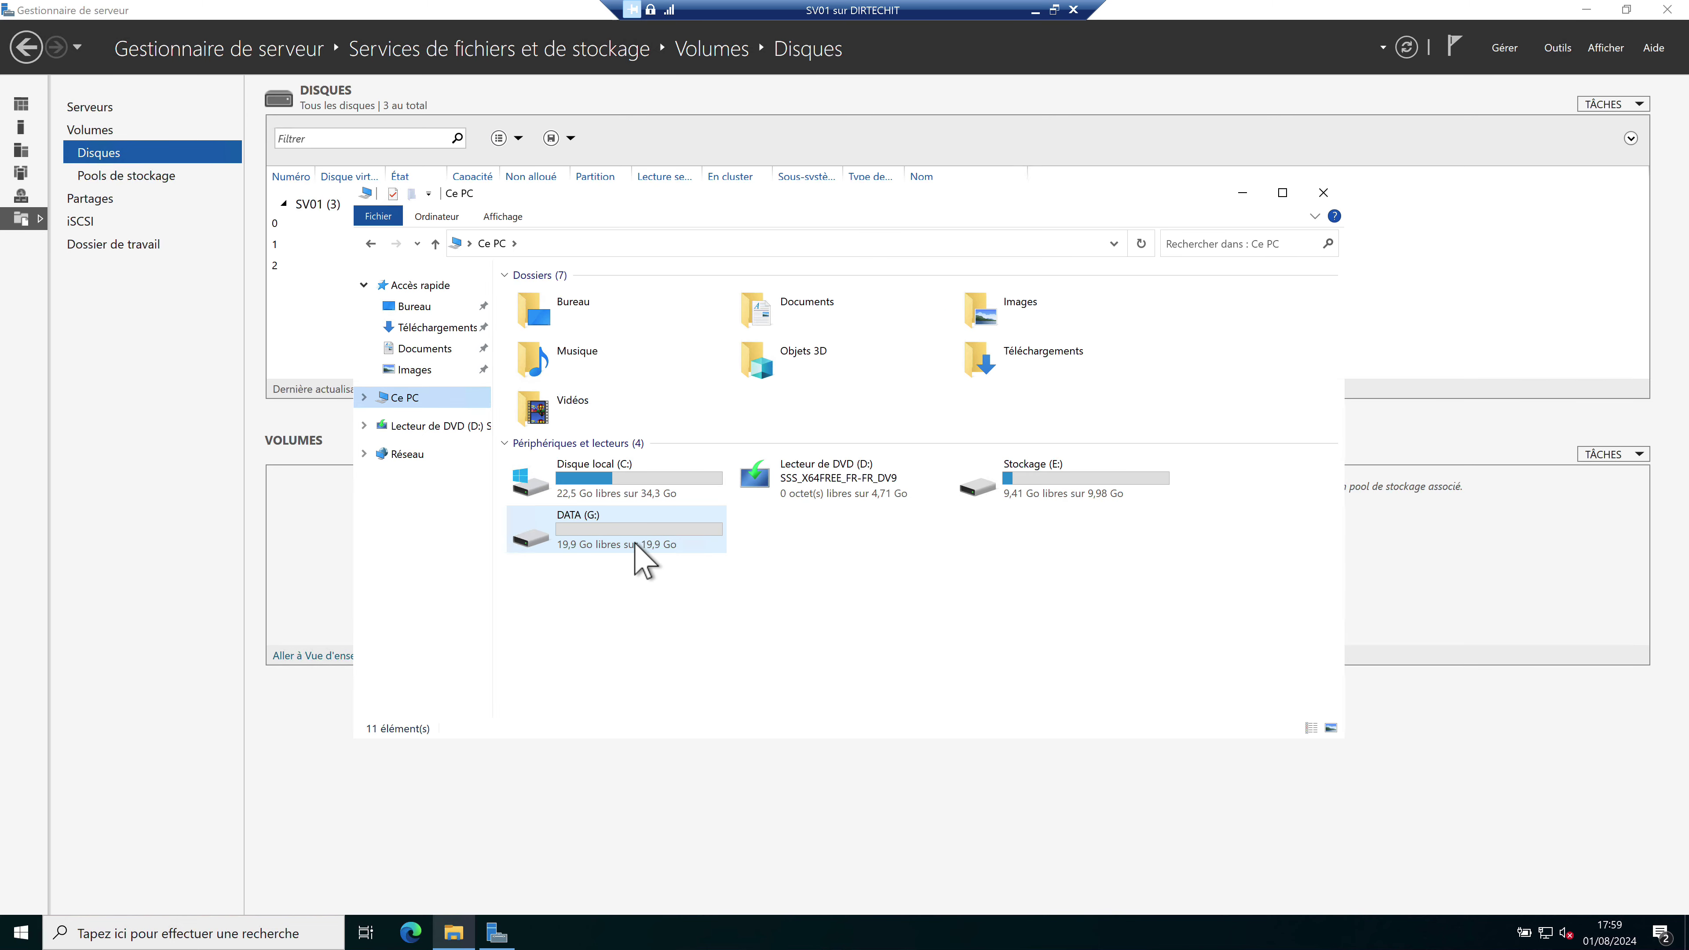
double_click(636, 545)
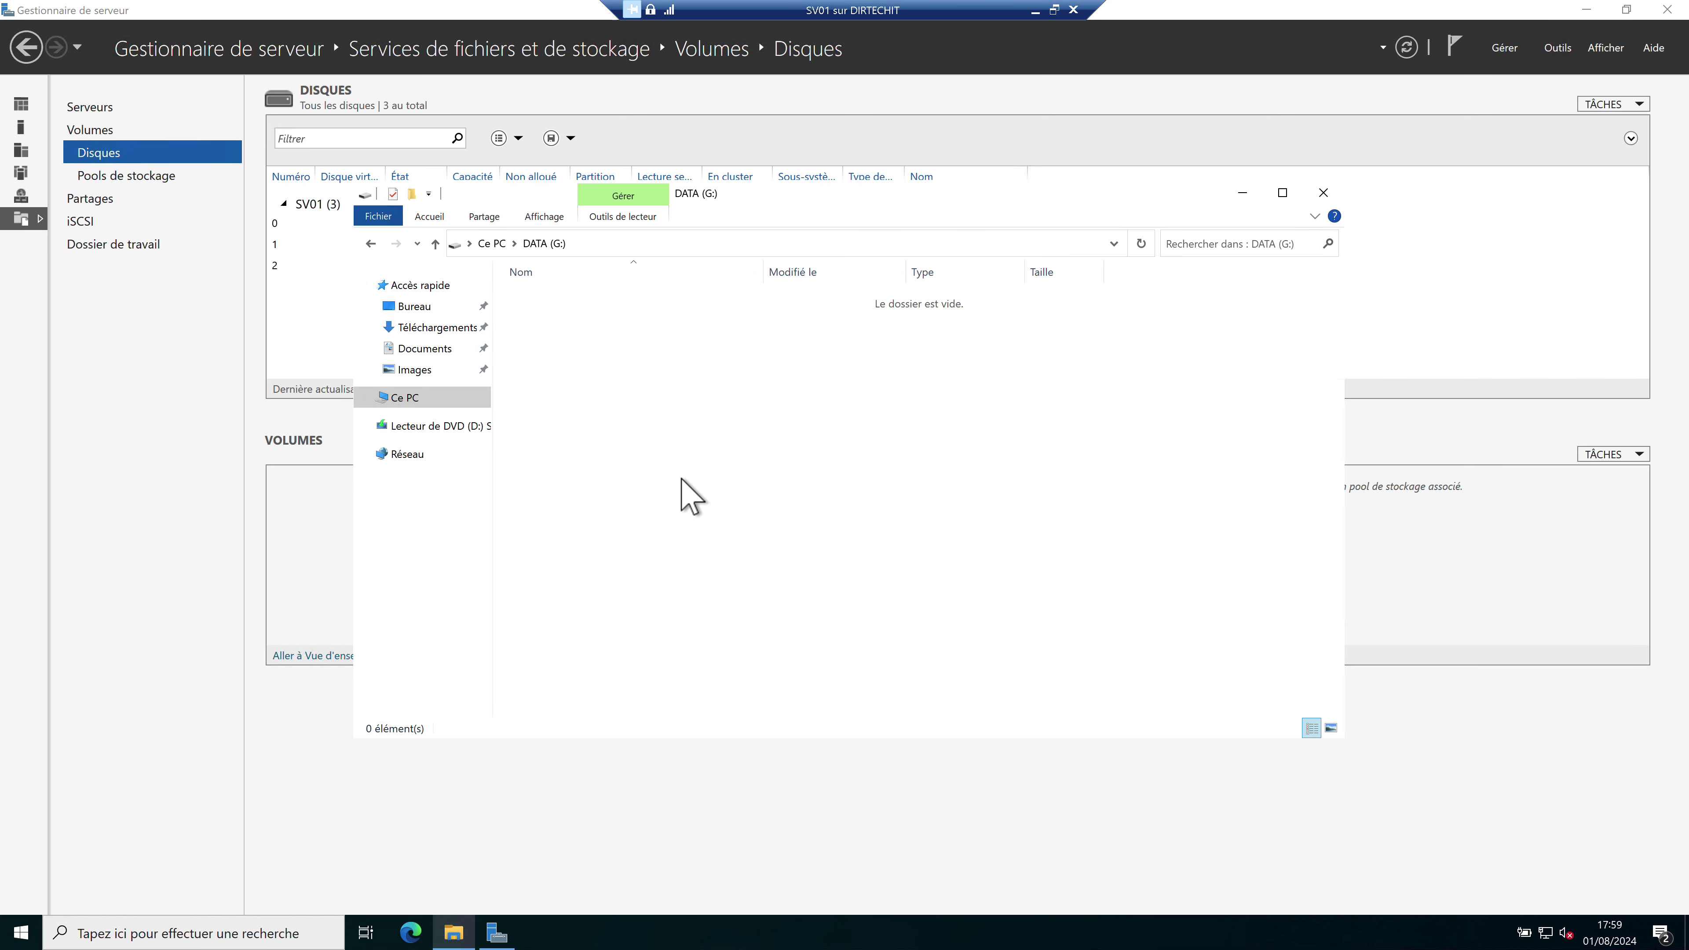
click(1323, 195)
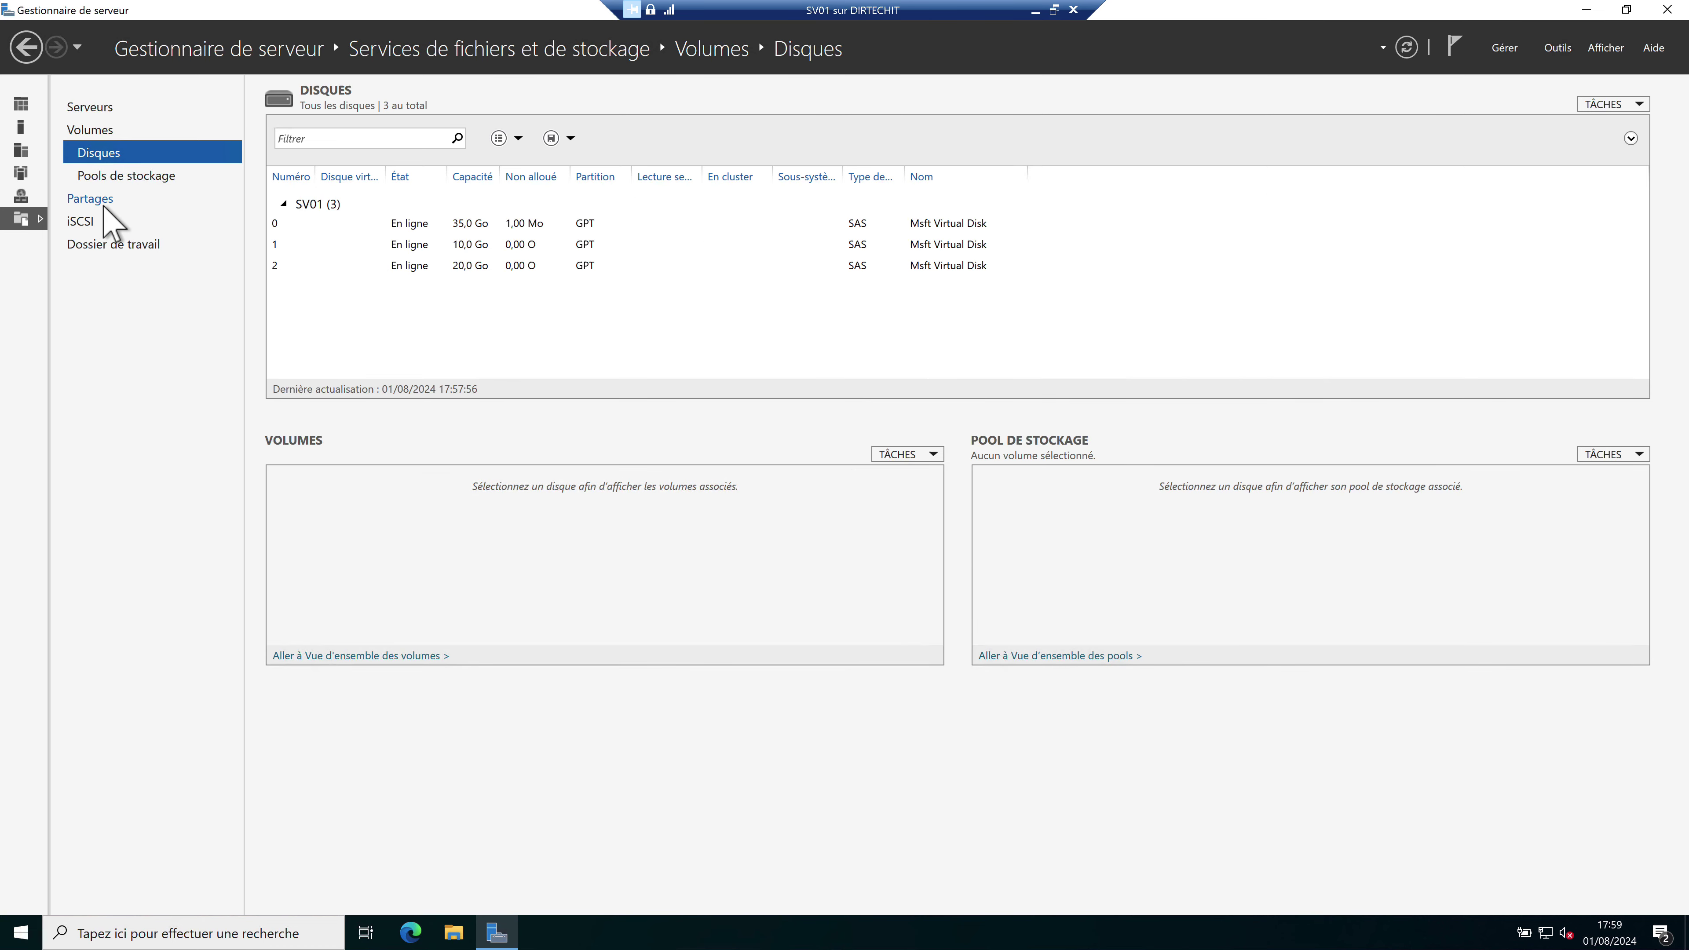
- Start a new share with the Partage SMB - Rapide profile, located on volume G: of server SV01
click(90, 198)
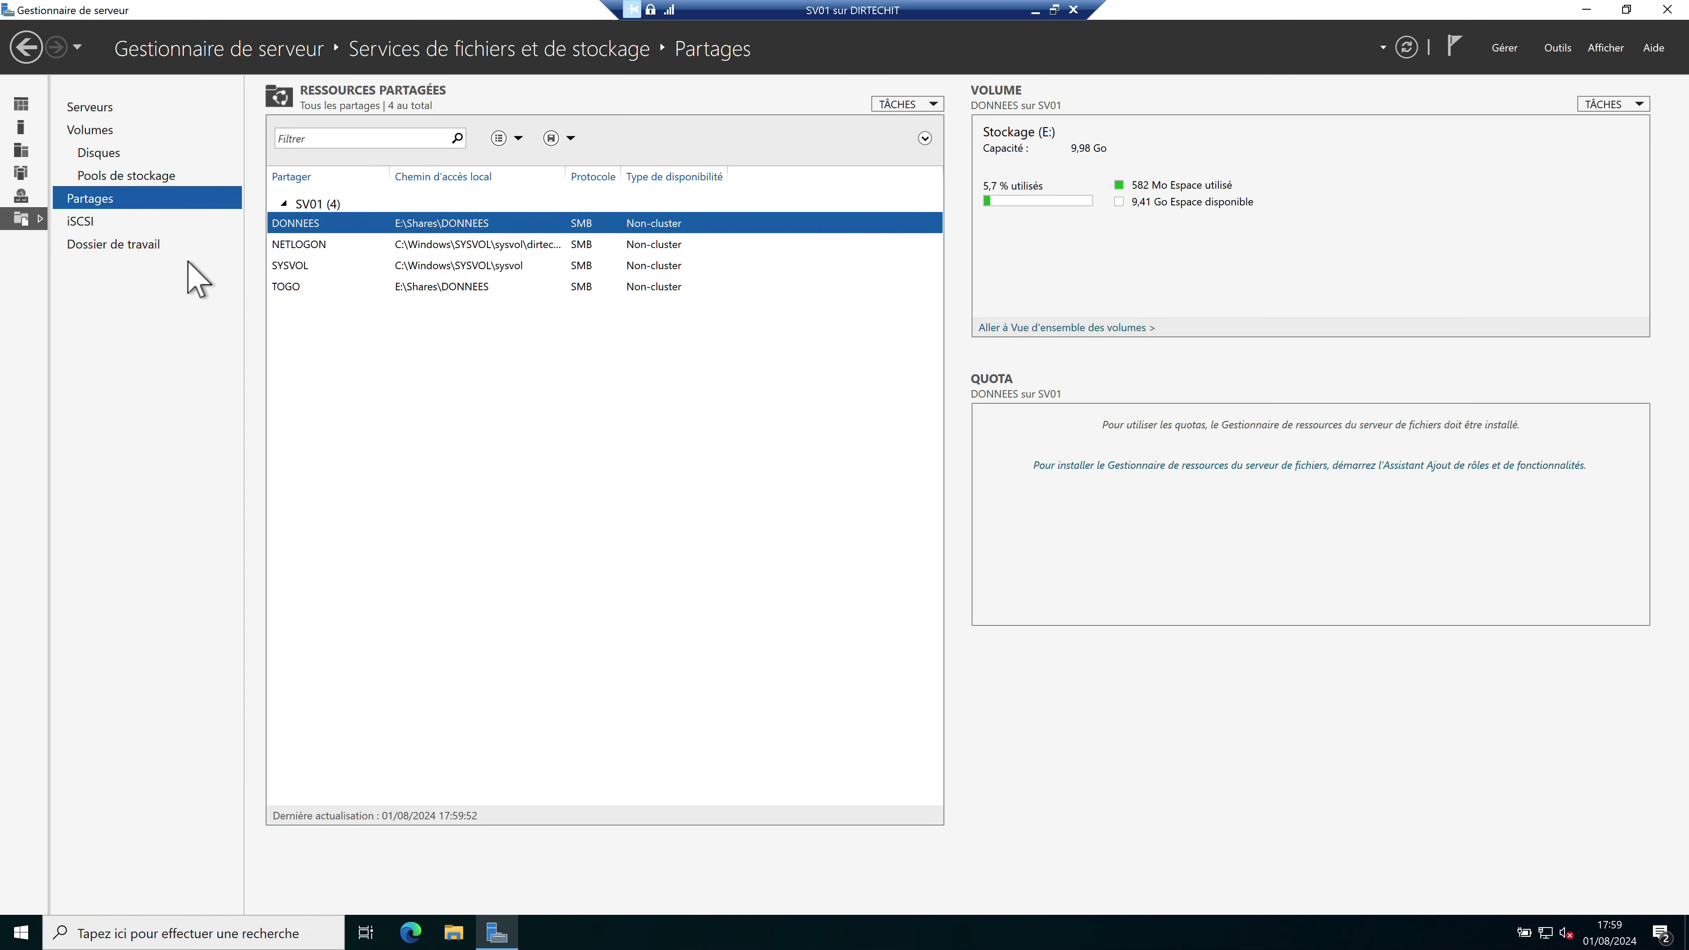
right_click(442, 448)
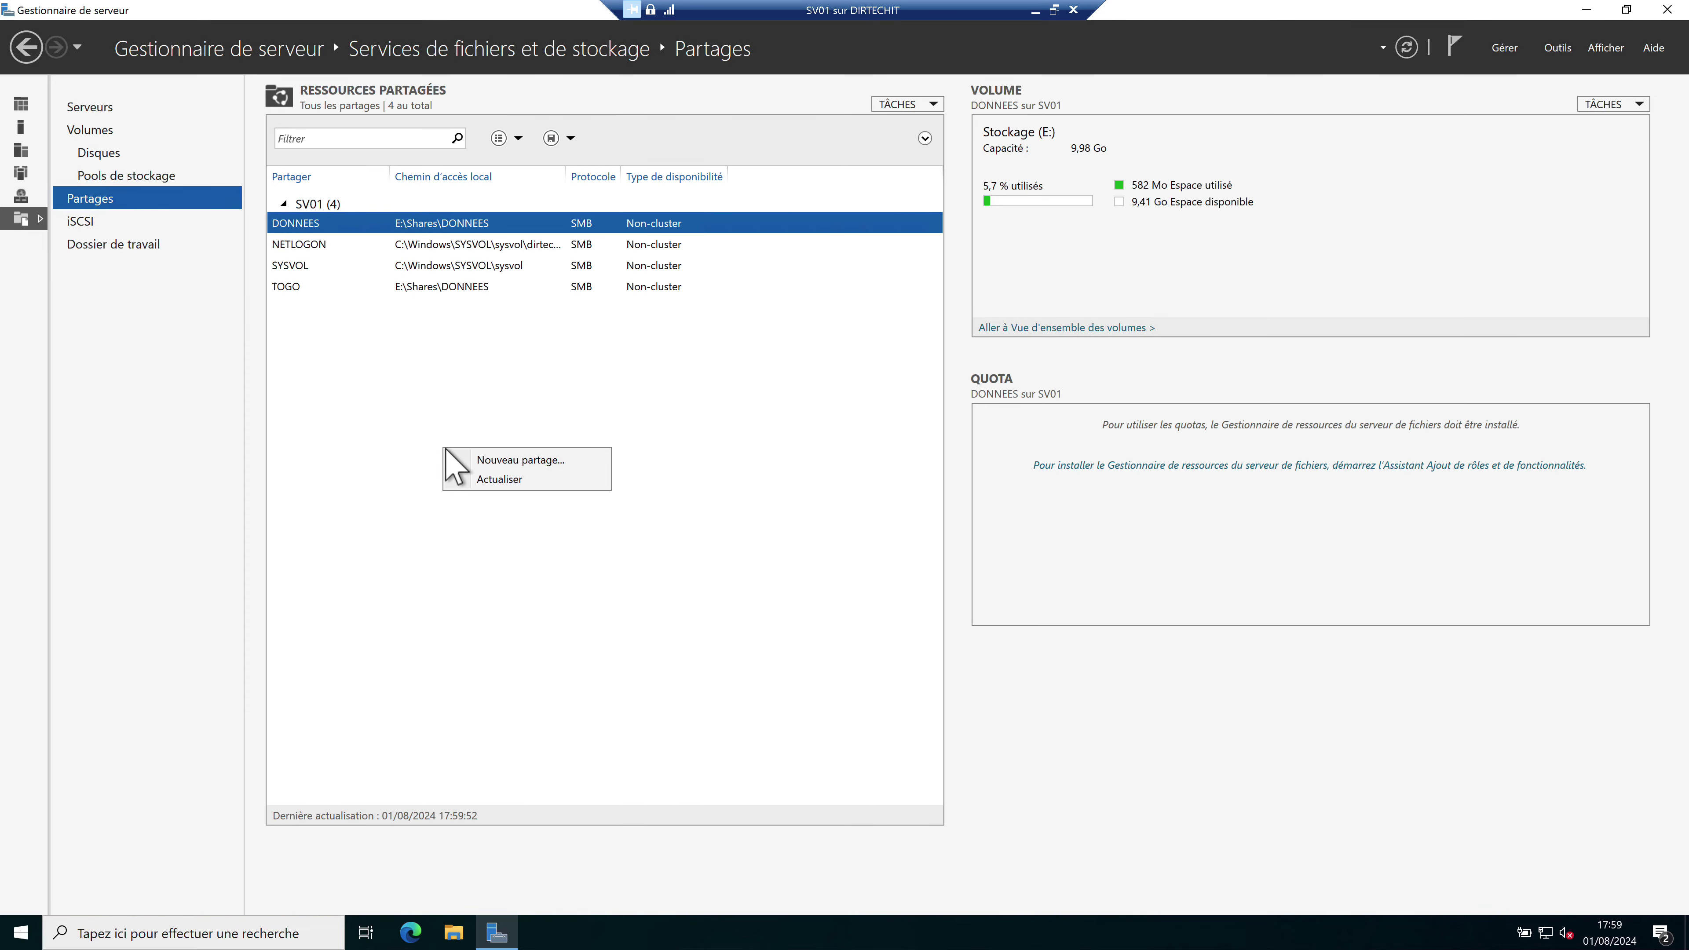
click(529, 460)
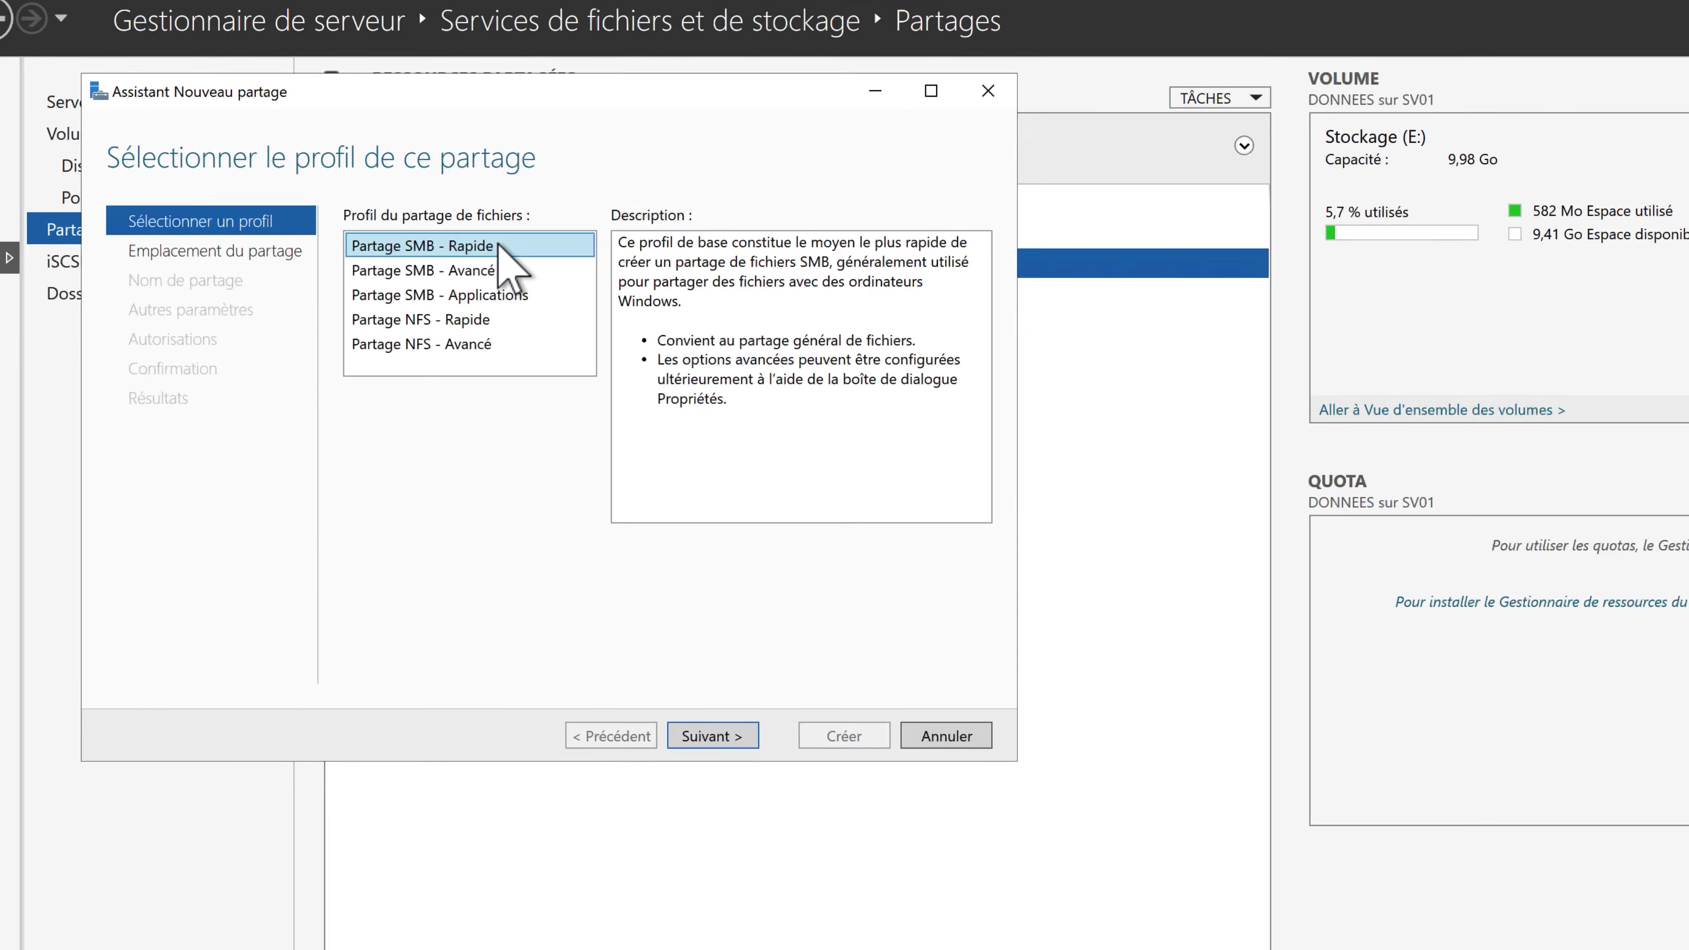
click(727, 737)
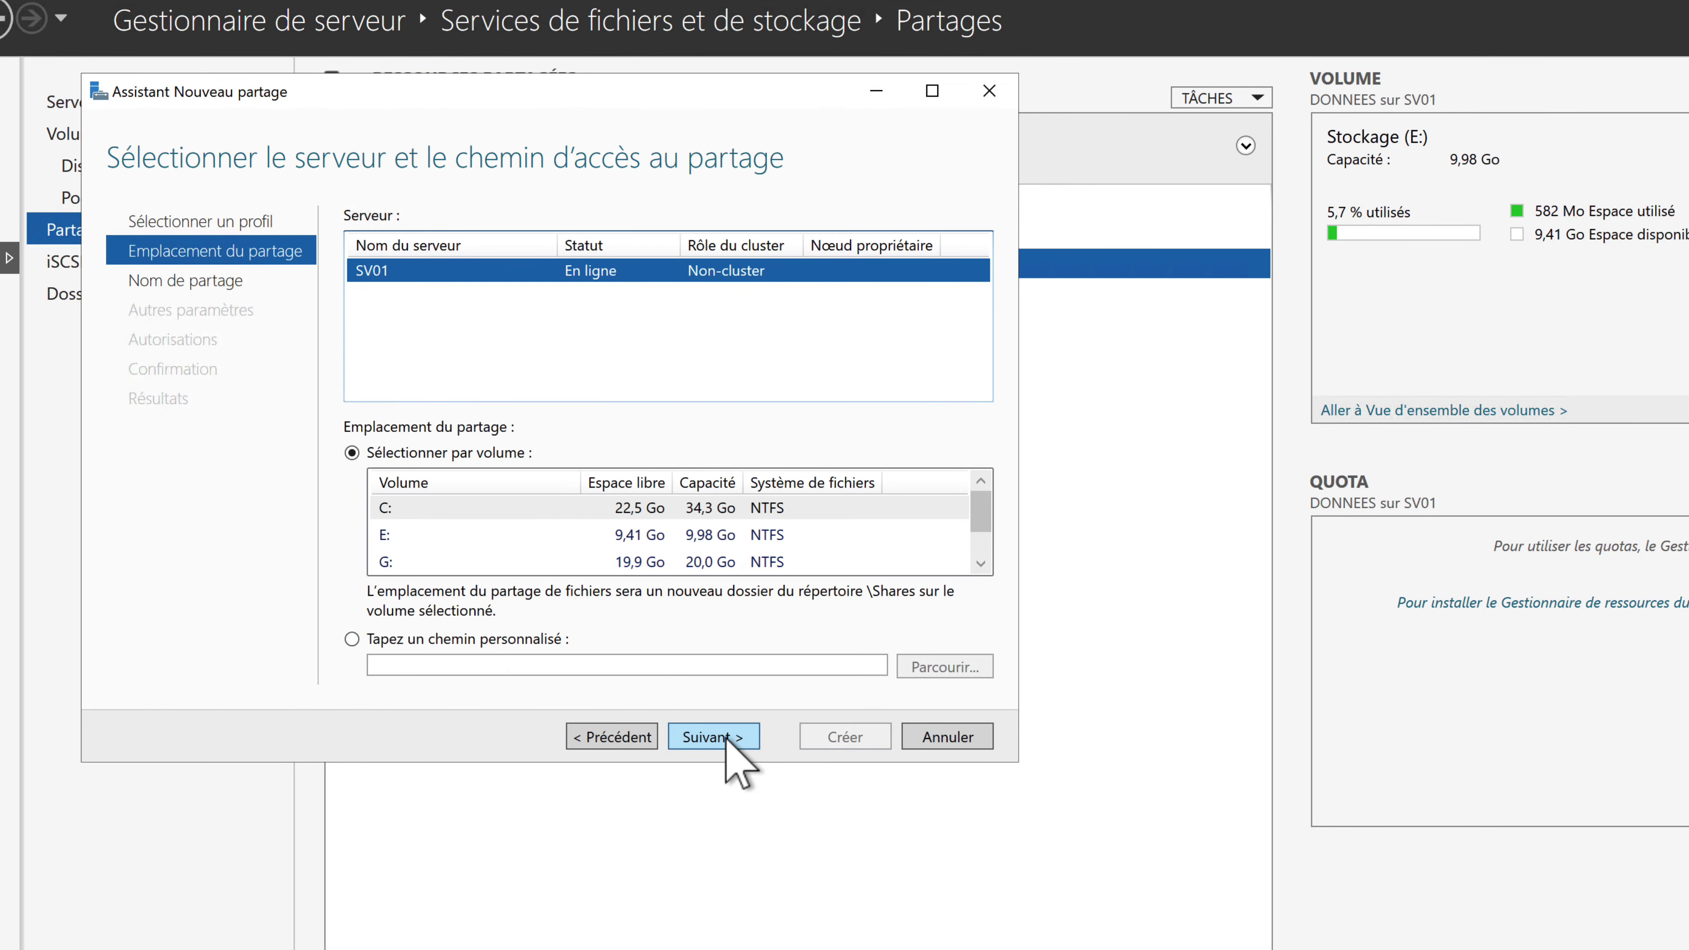
click(556, 563)
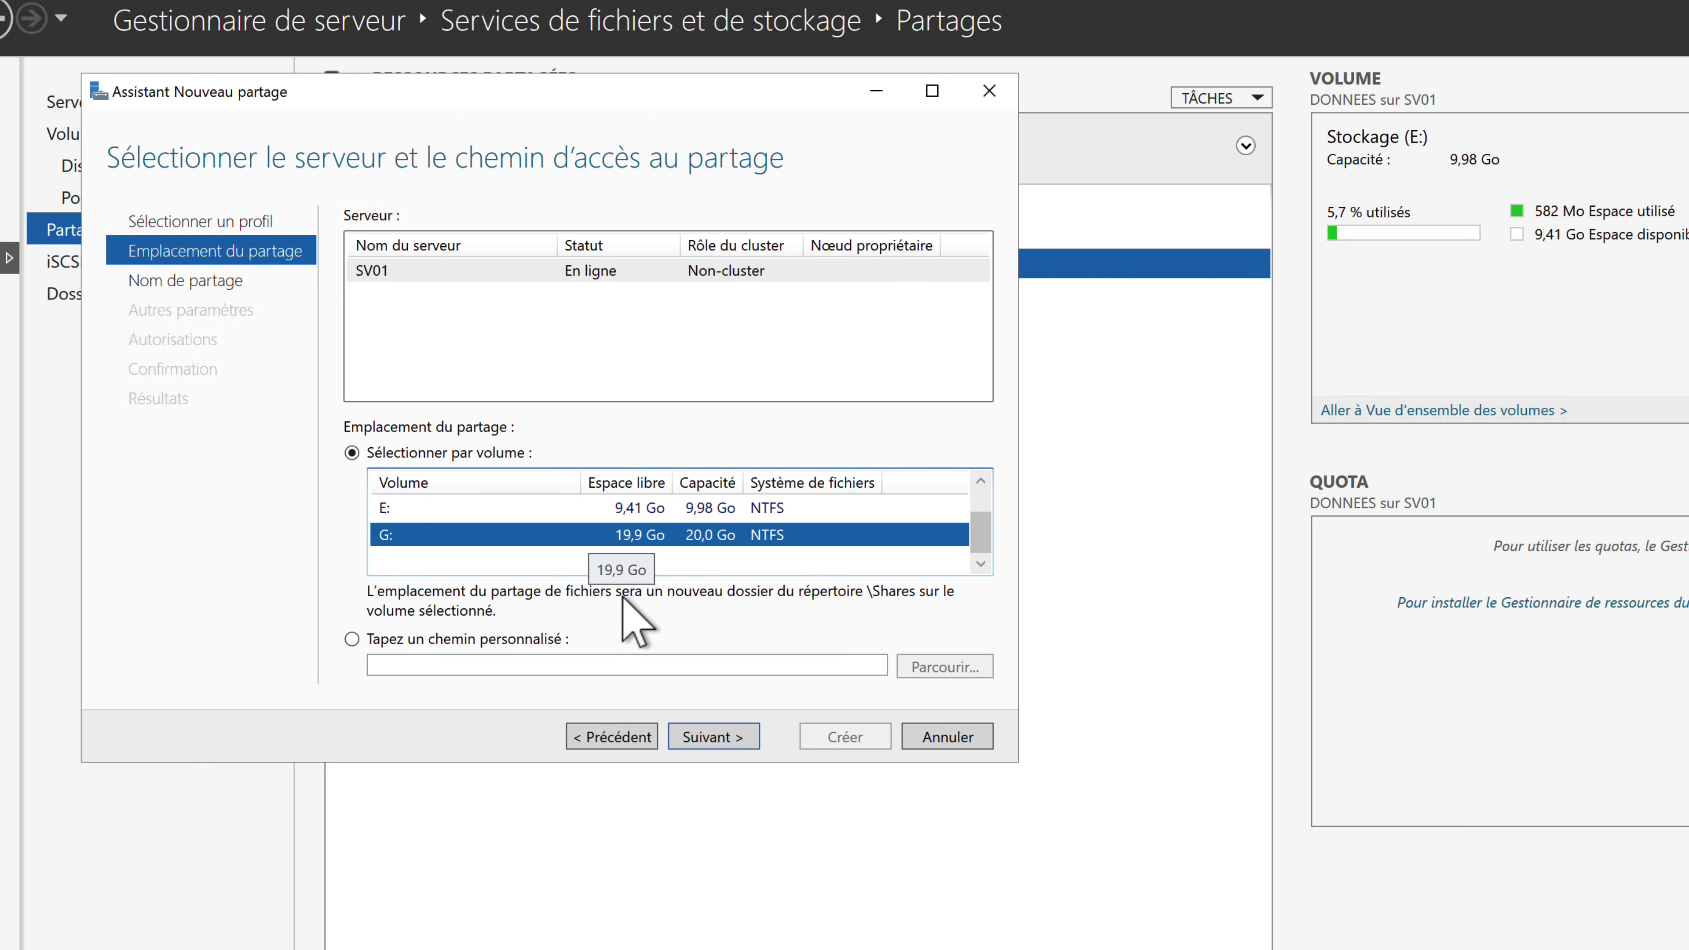
click(724, 738)
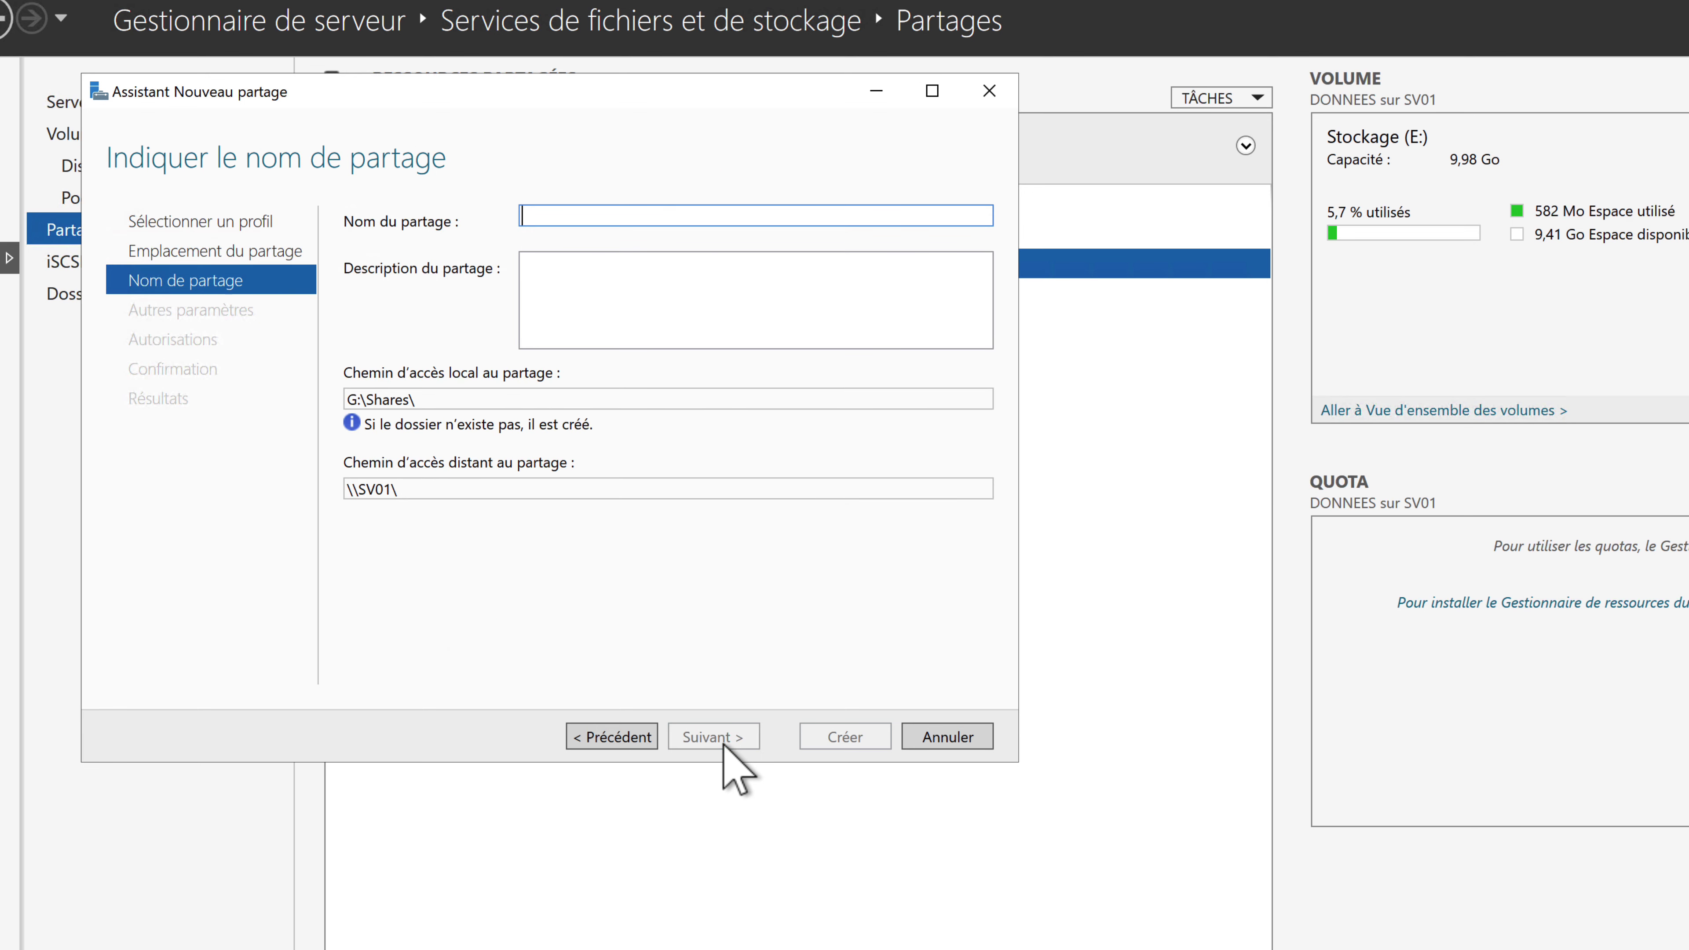
- Name the share DATA and enable access-based enumeration, keeping share caching allowed and data access unencrypted
text(DATA)
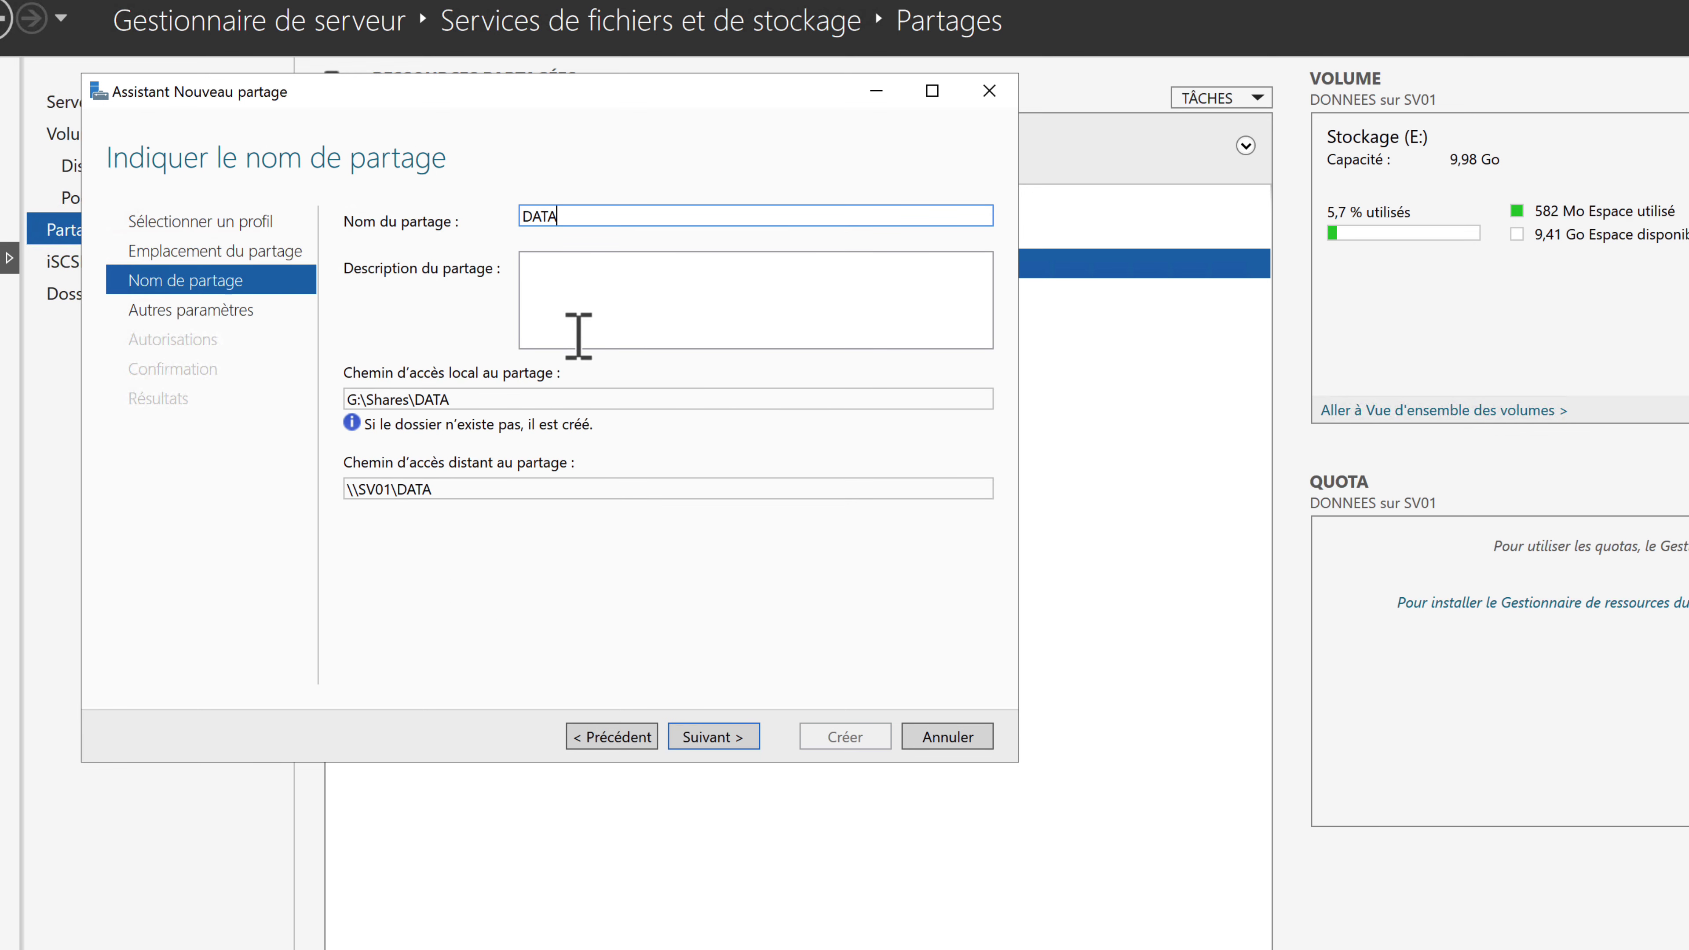
click(738, 740)
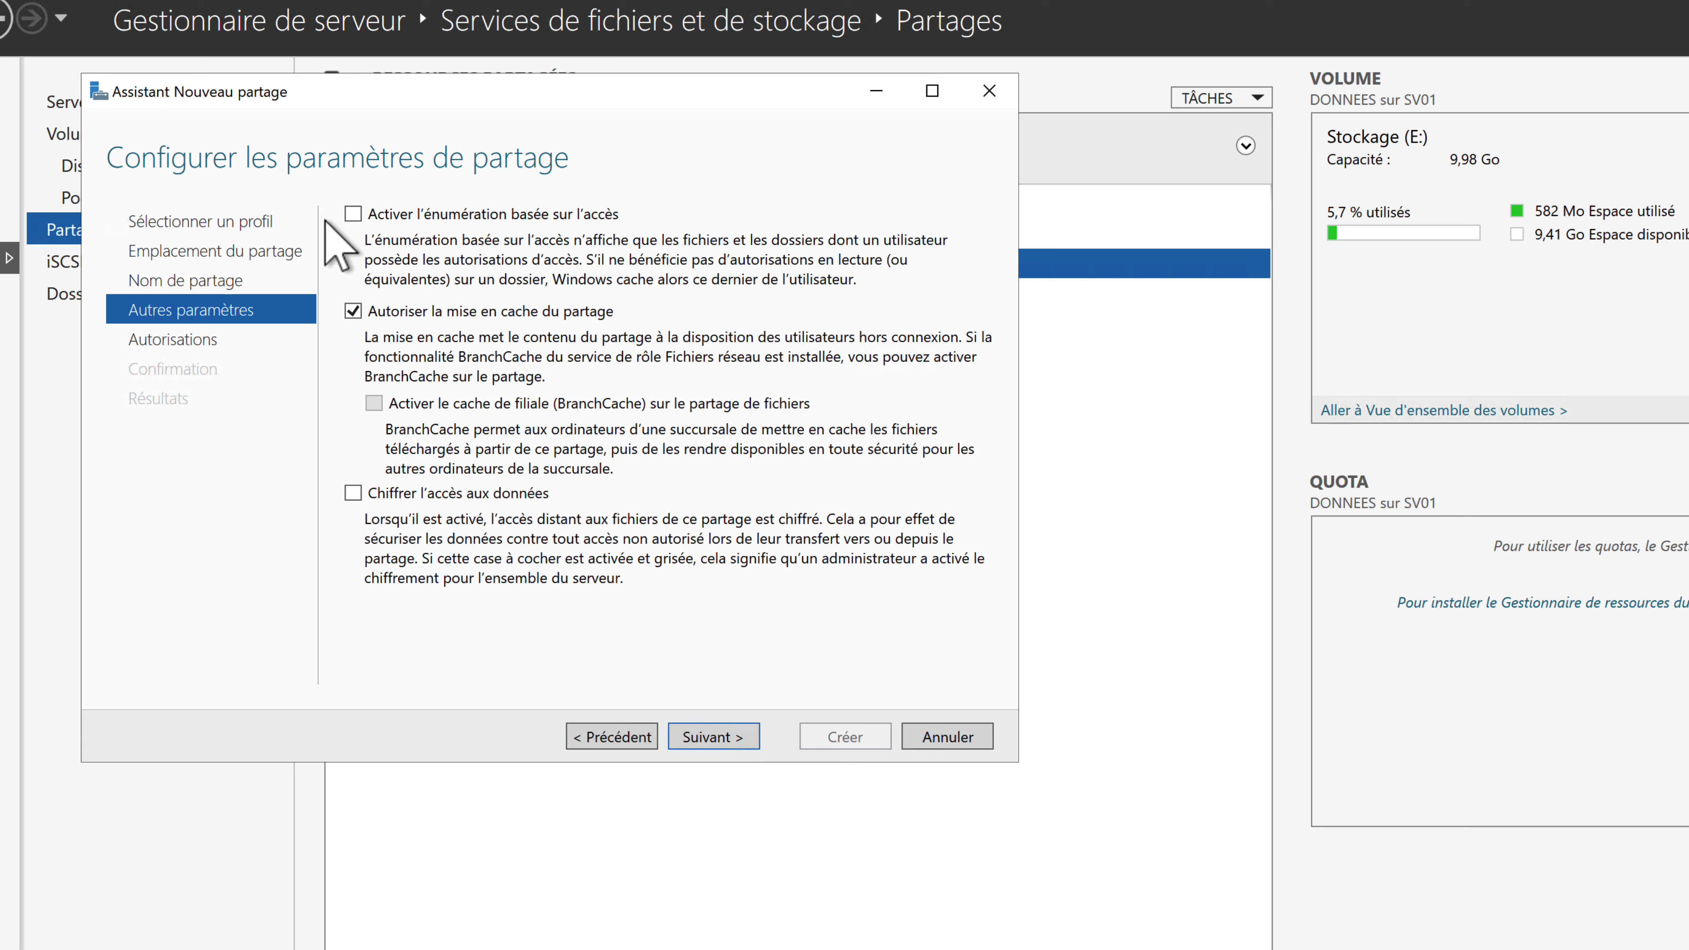
click(706, 740)
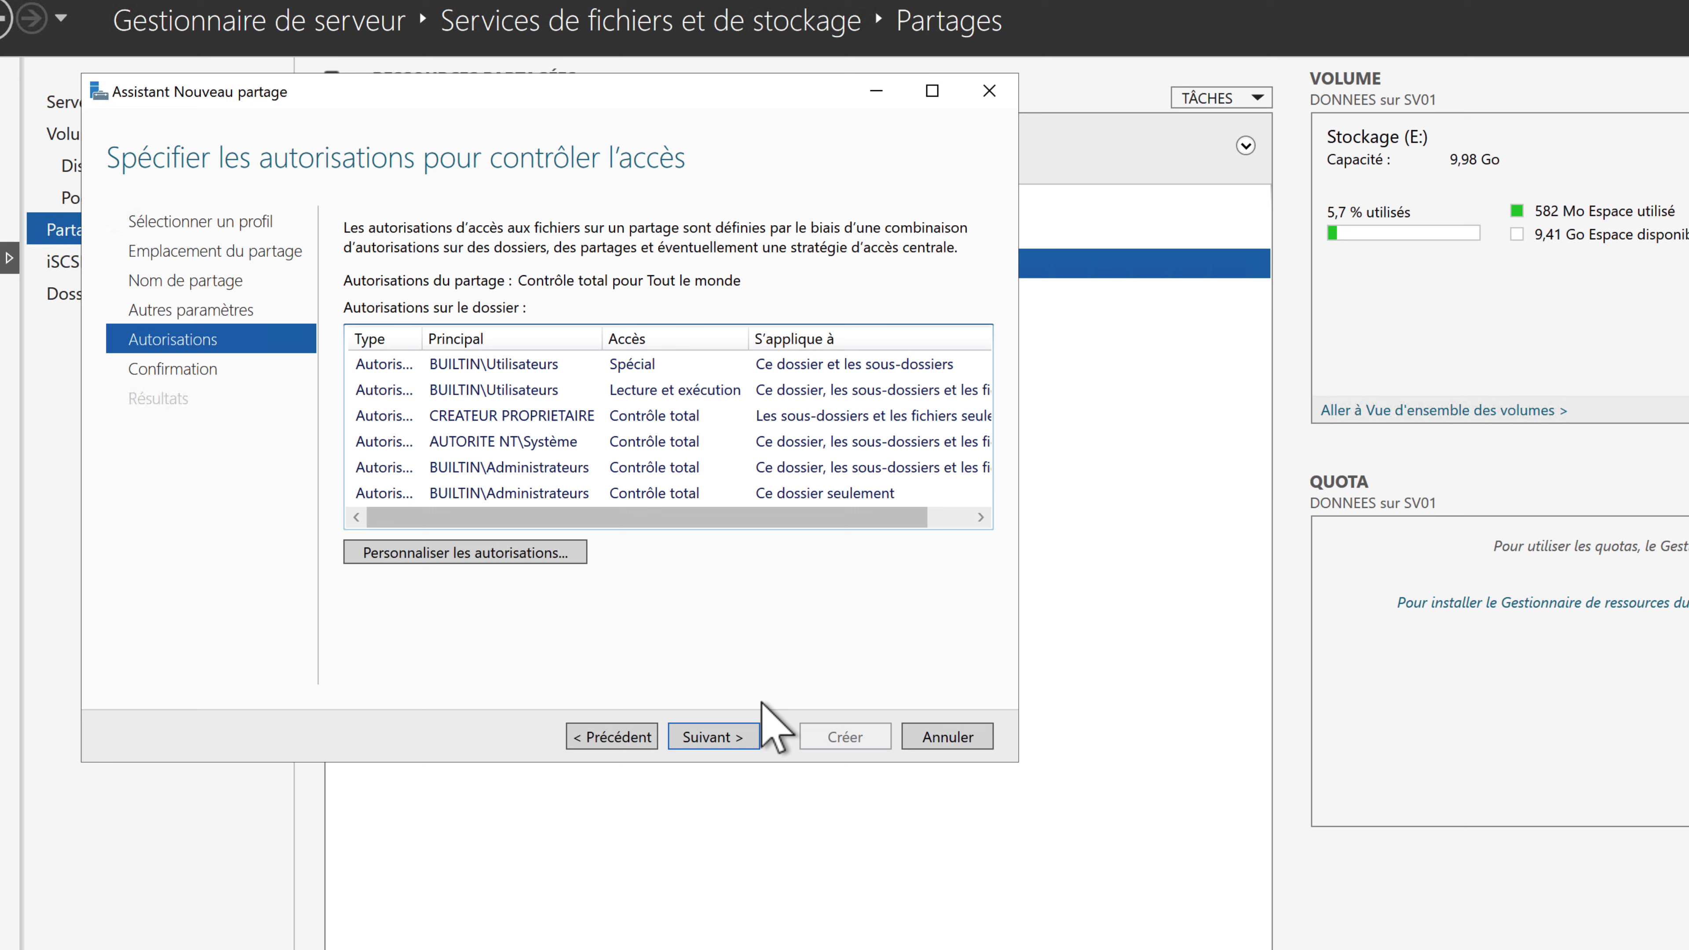
- Keep the default folder permissions, create the DATA share and close the wizard
click(713, 737)
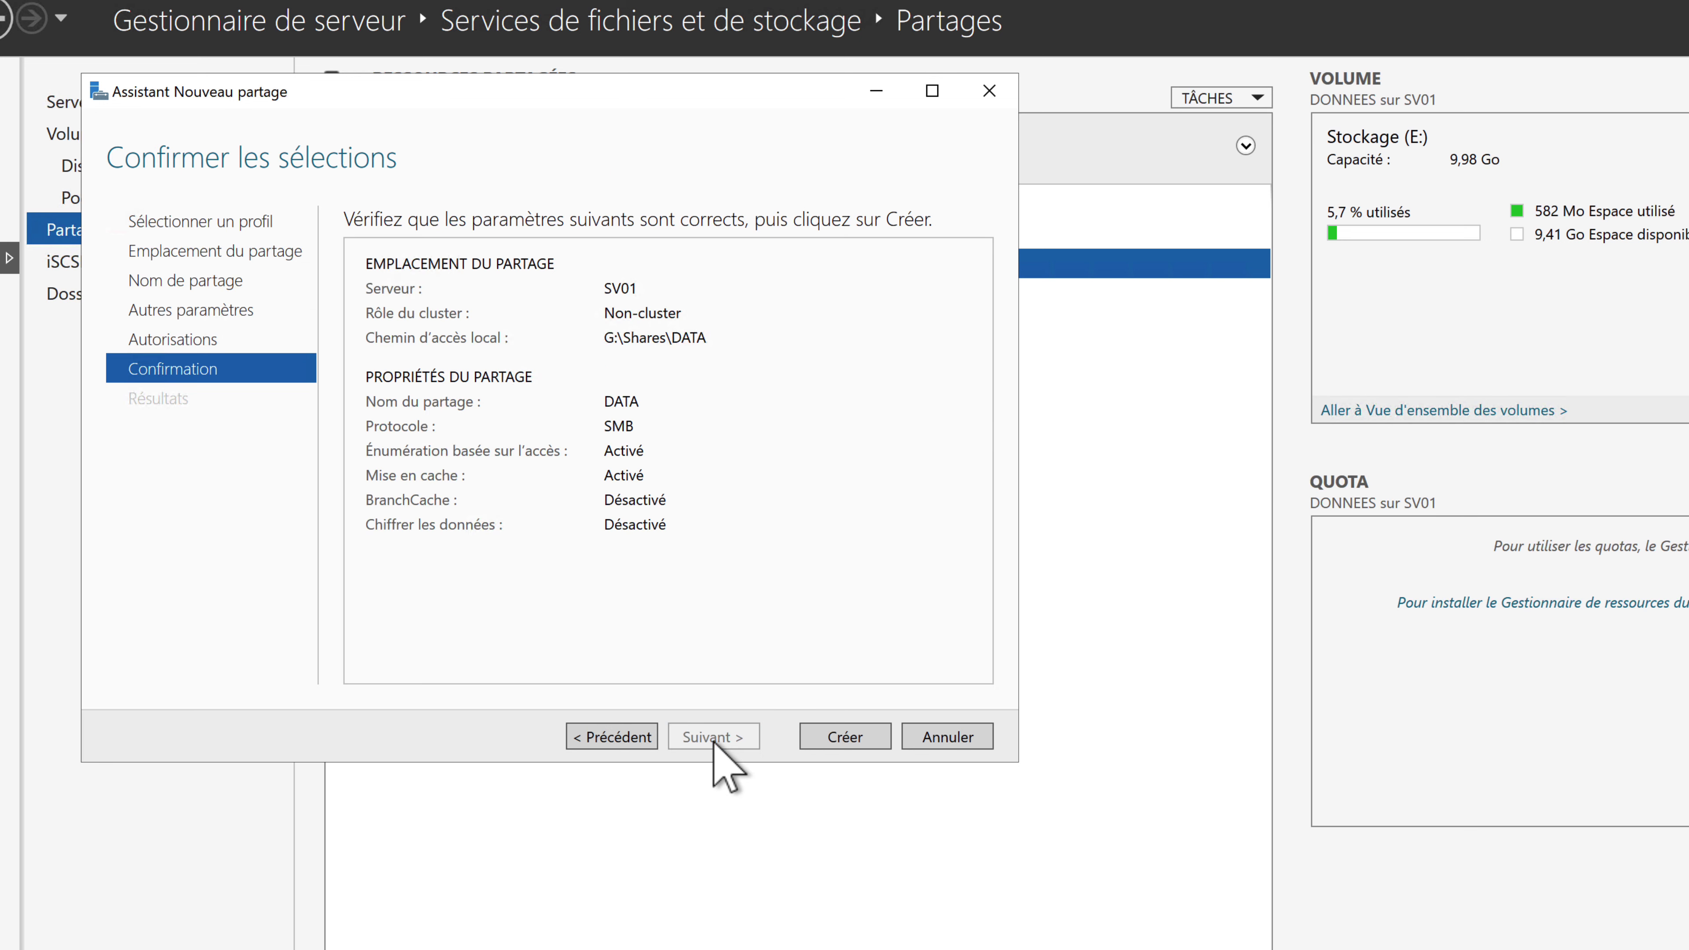
click(844, 737)
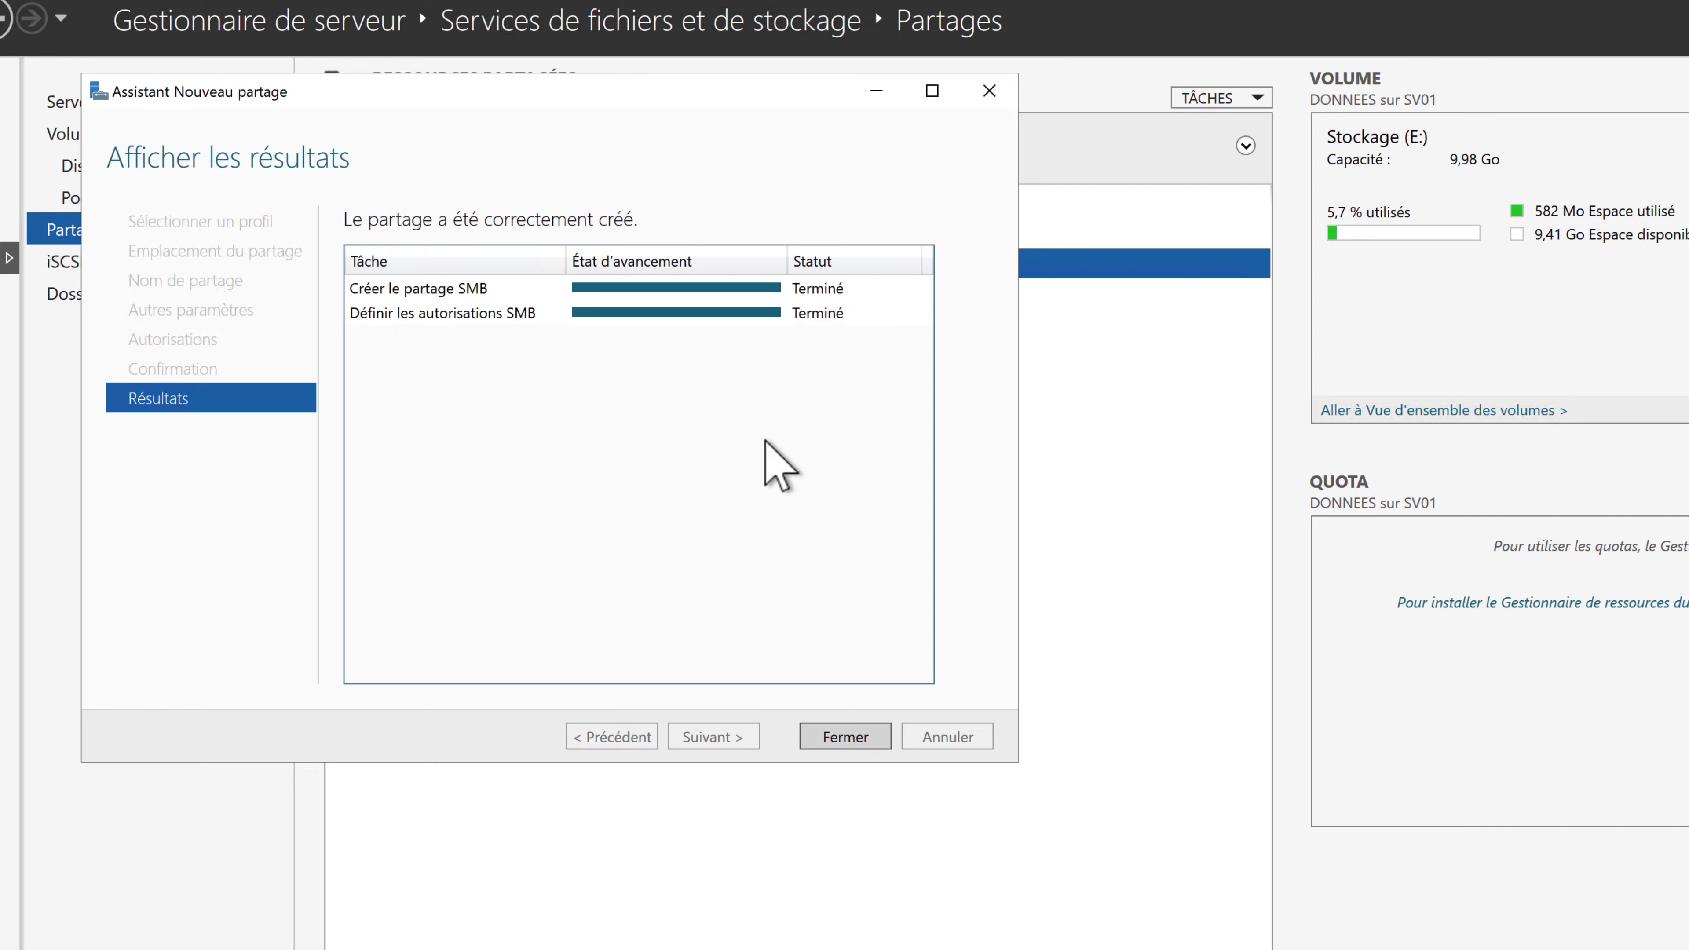
click(840, 740)
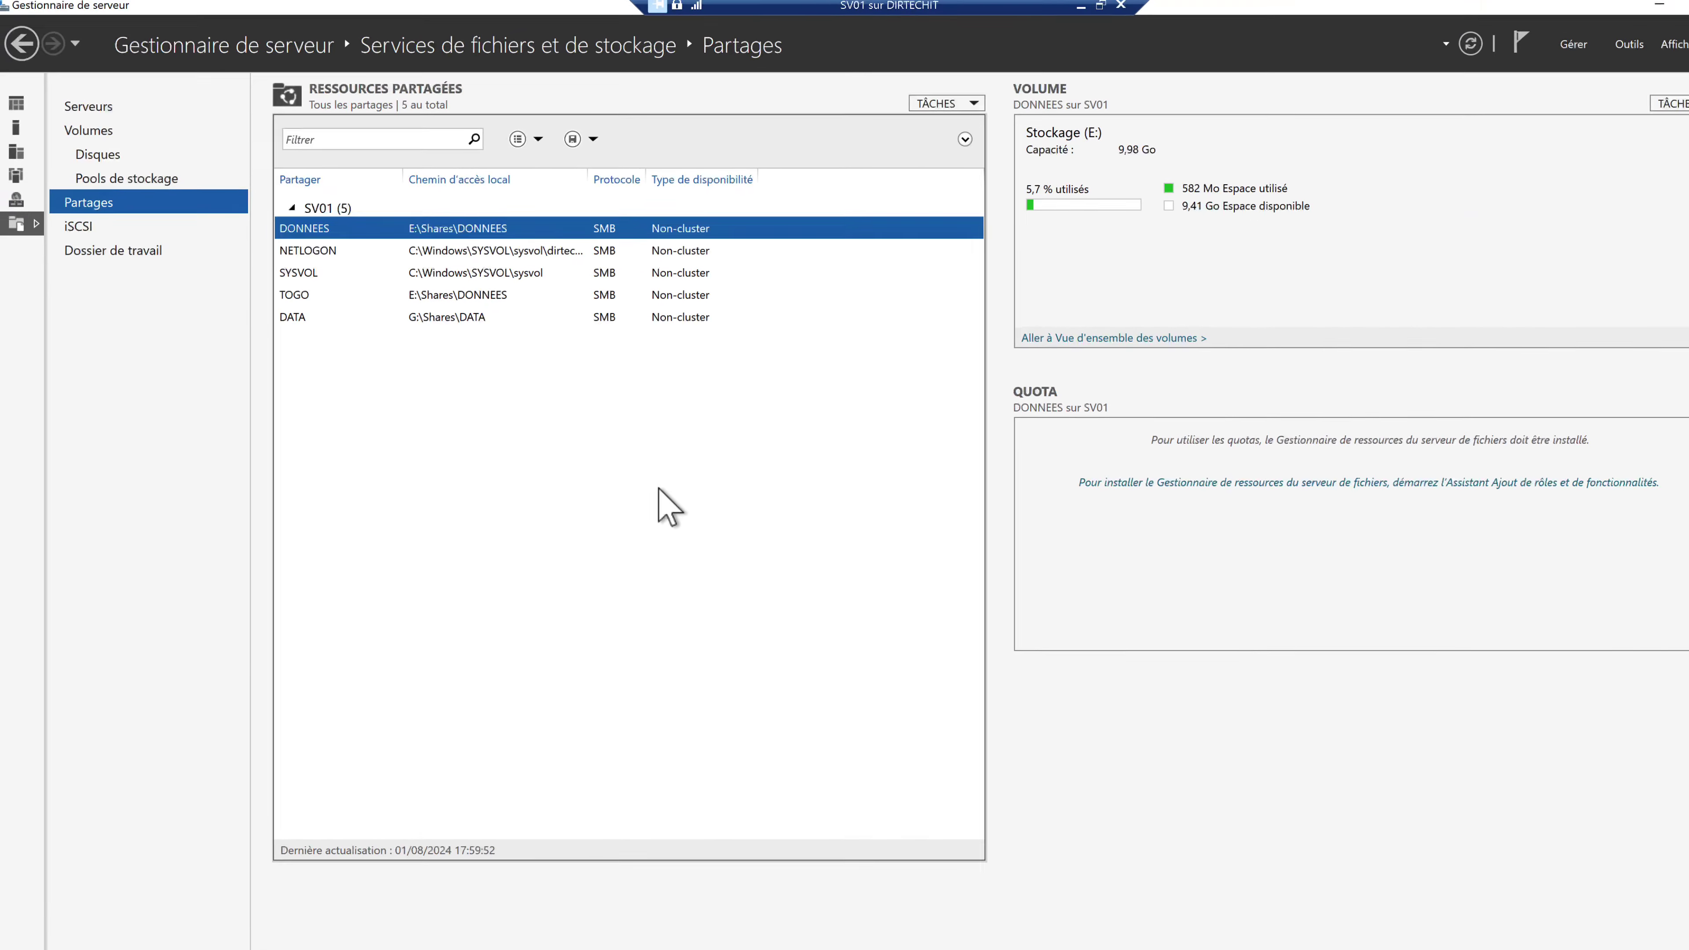
- Switch to File Explorer and open the shared folder Shares\DATA on the DATA (G:) drive
click(1587, 9)
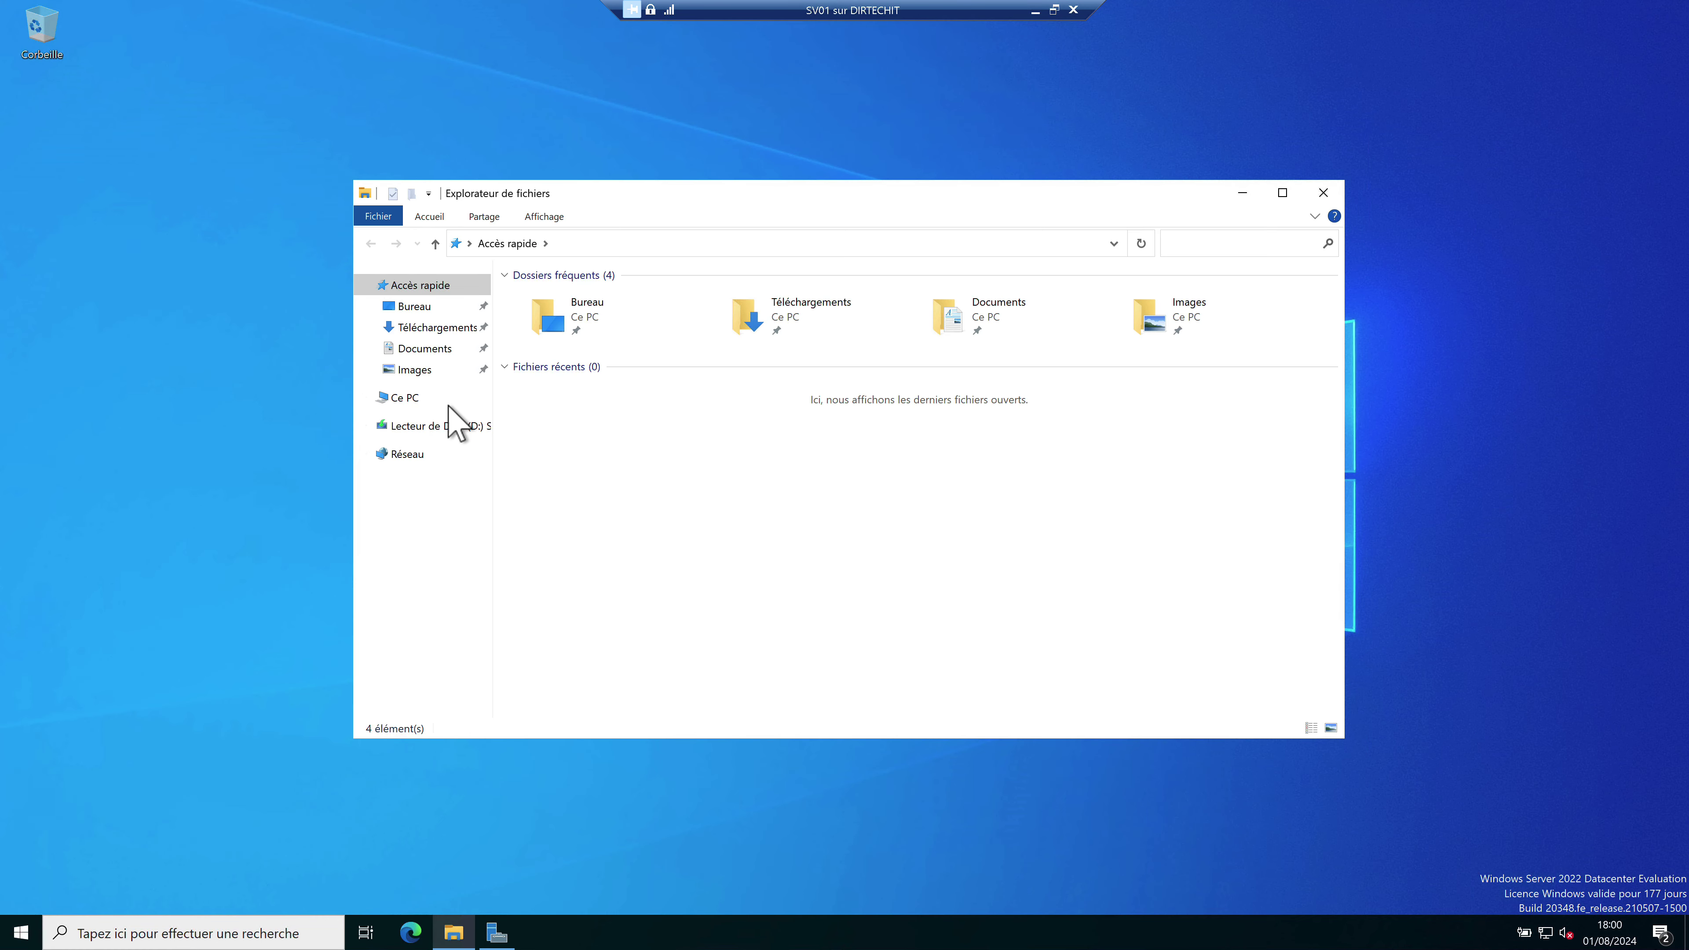
click(404, 397)
double_click(632, 542)
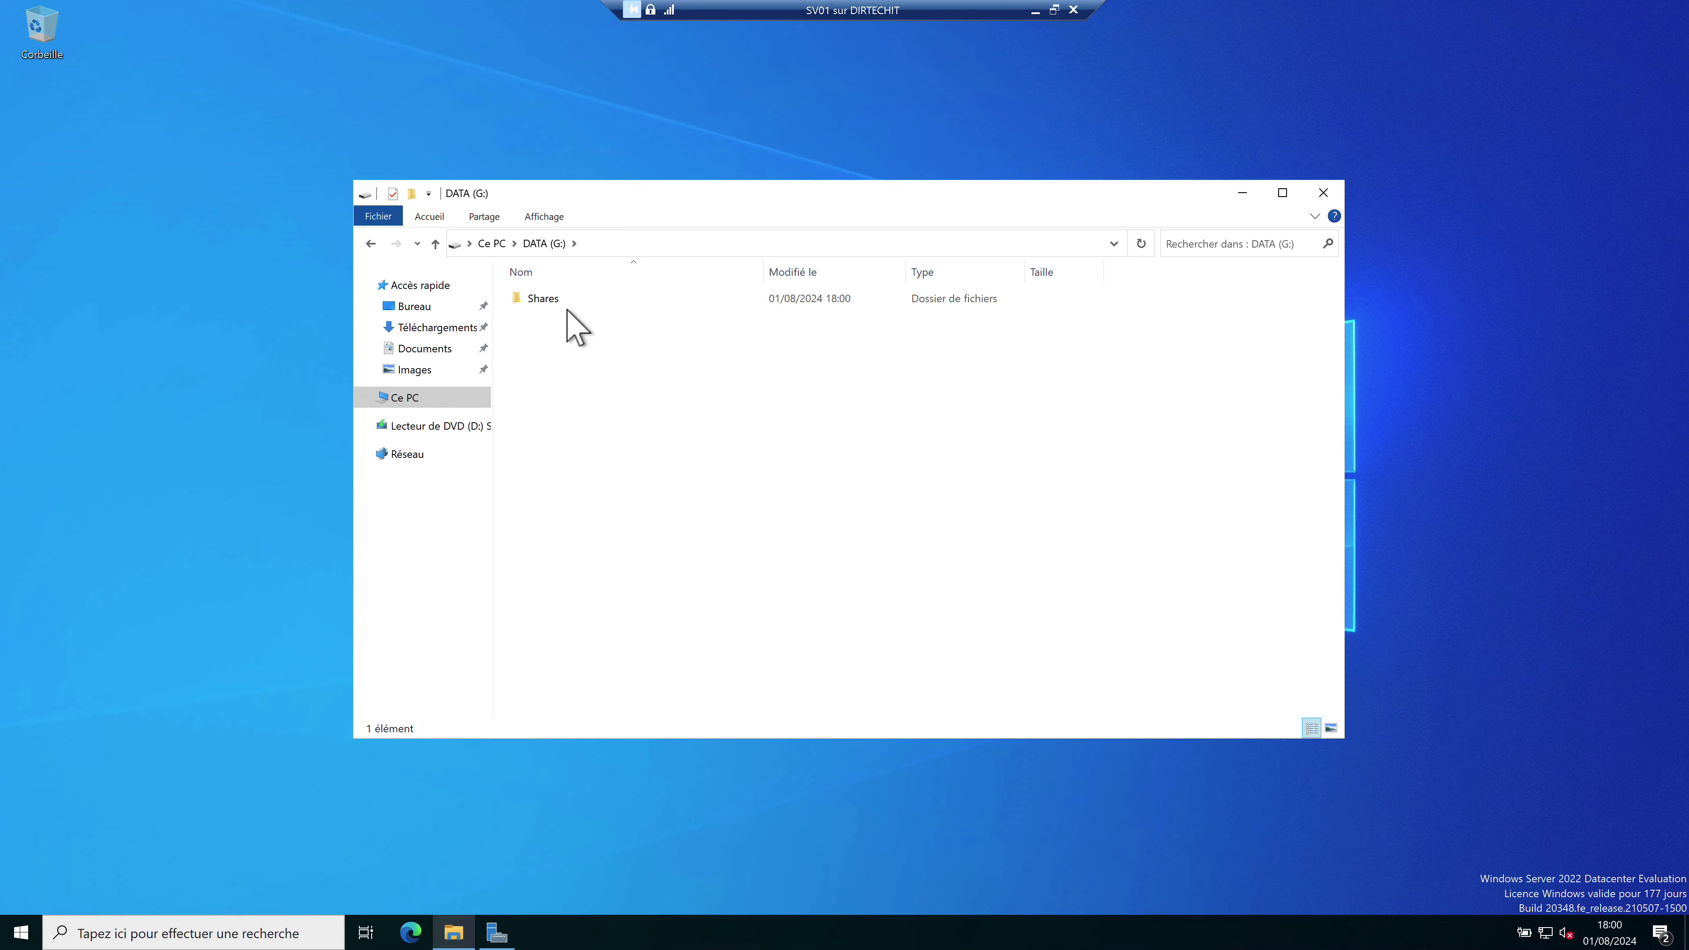
double_click(568, 305)
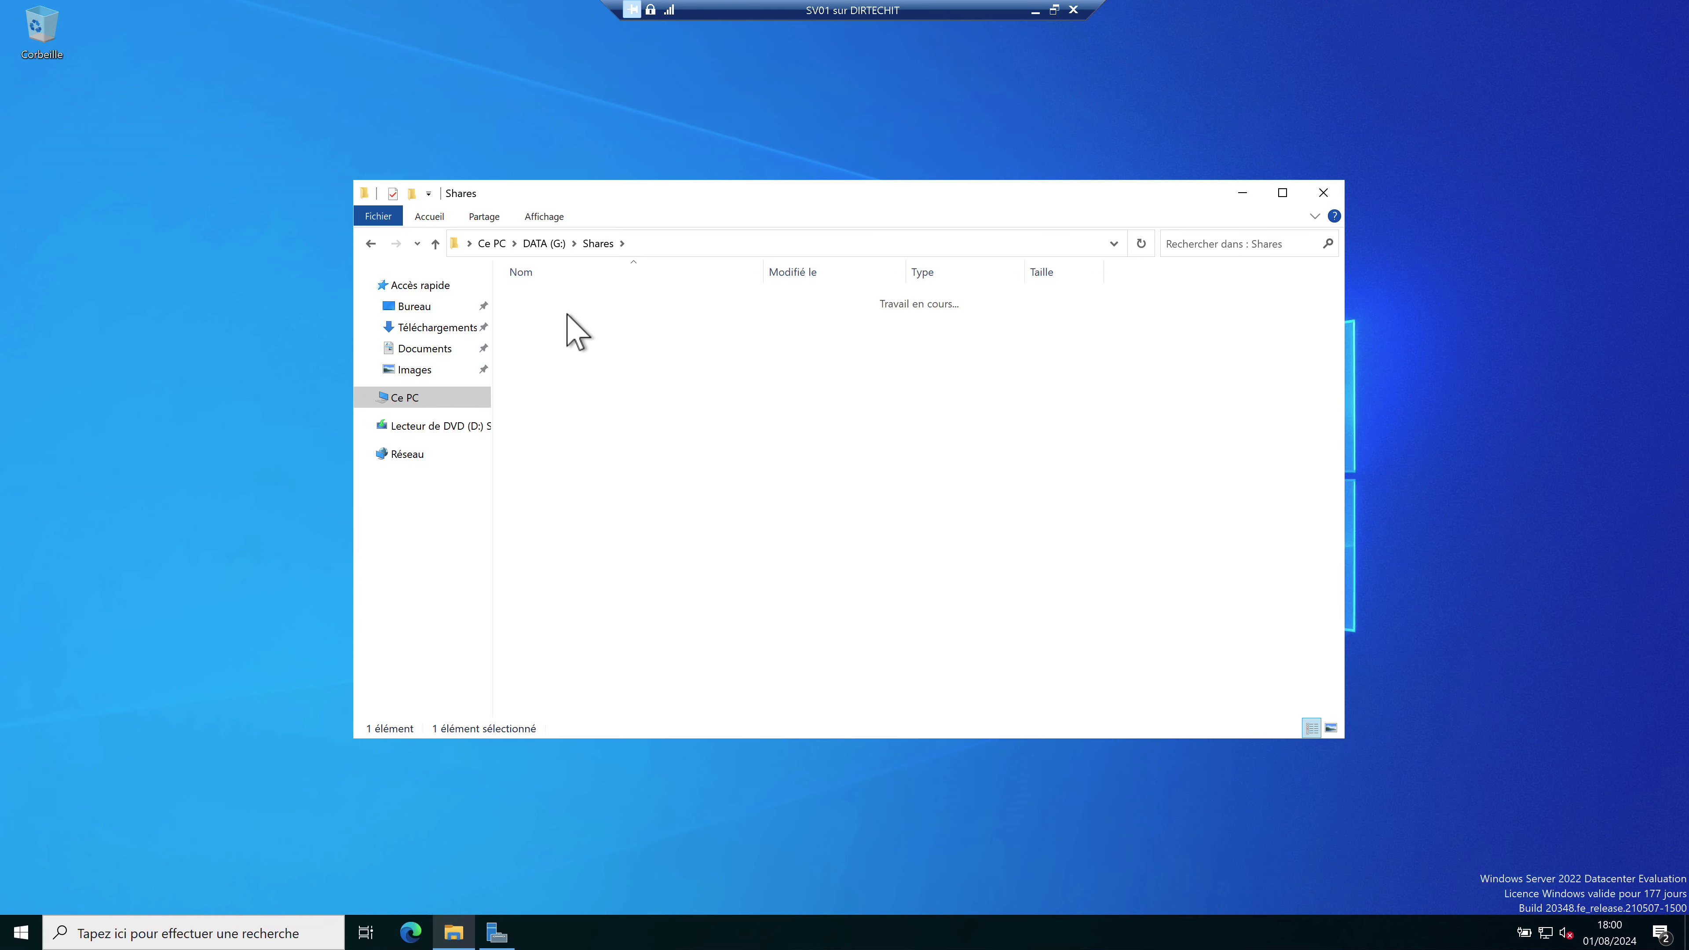
double_click(670, 315)
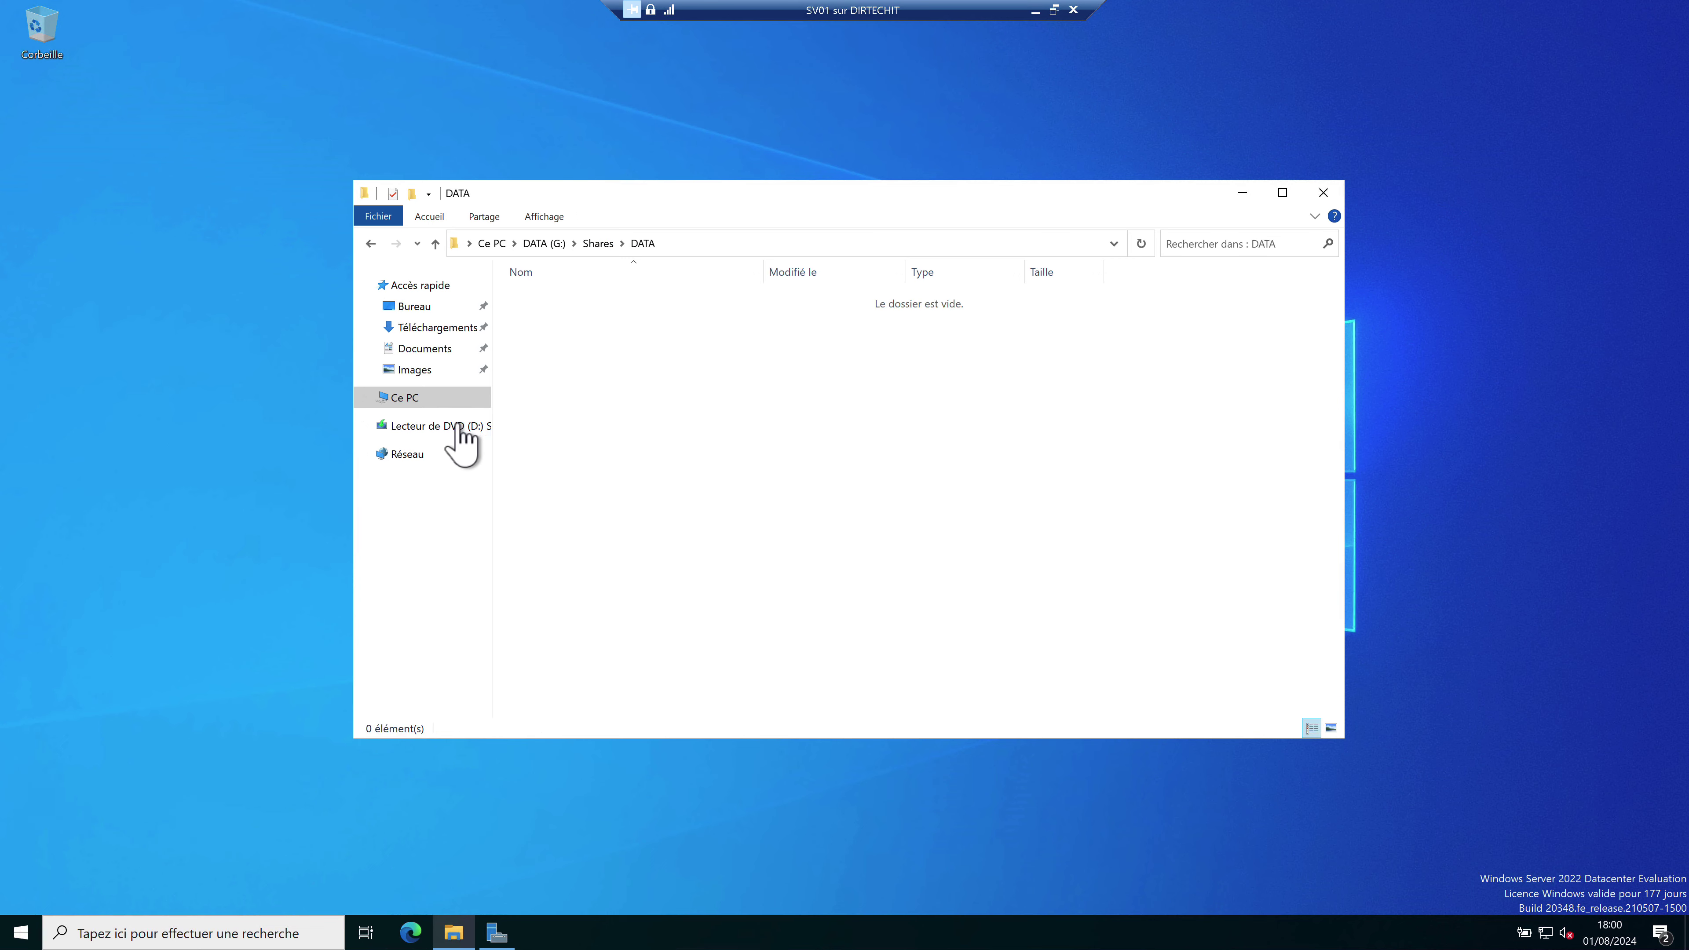
- Review the path from Ce PC through DATA (G:) and Shares to the DATA folder again, ending at the drive overview
click(417, 399)
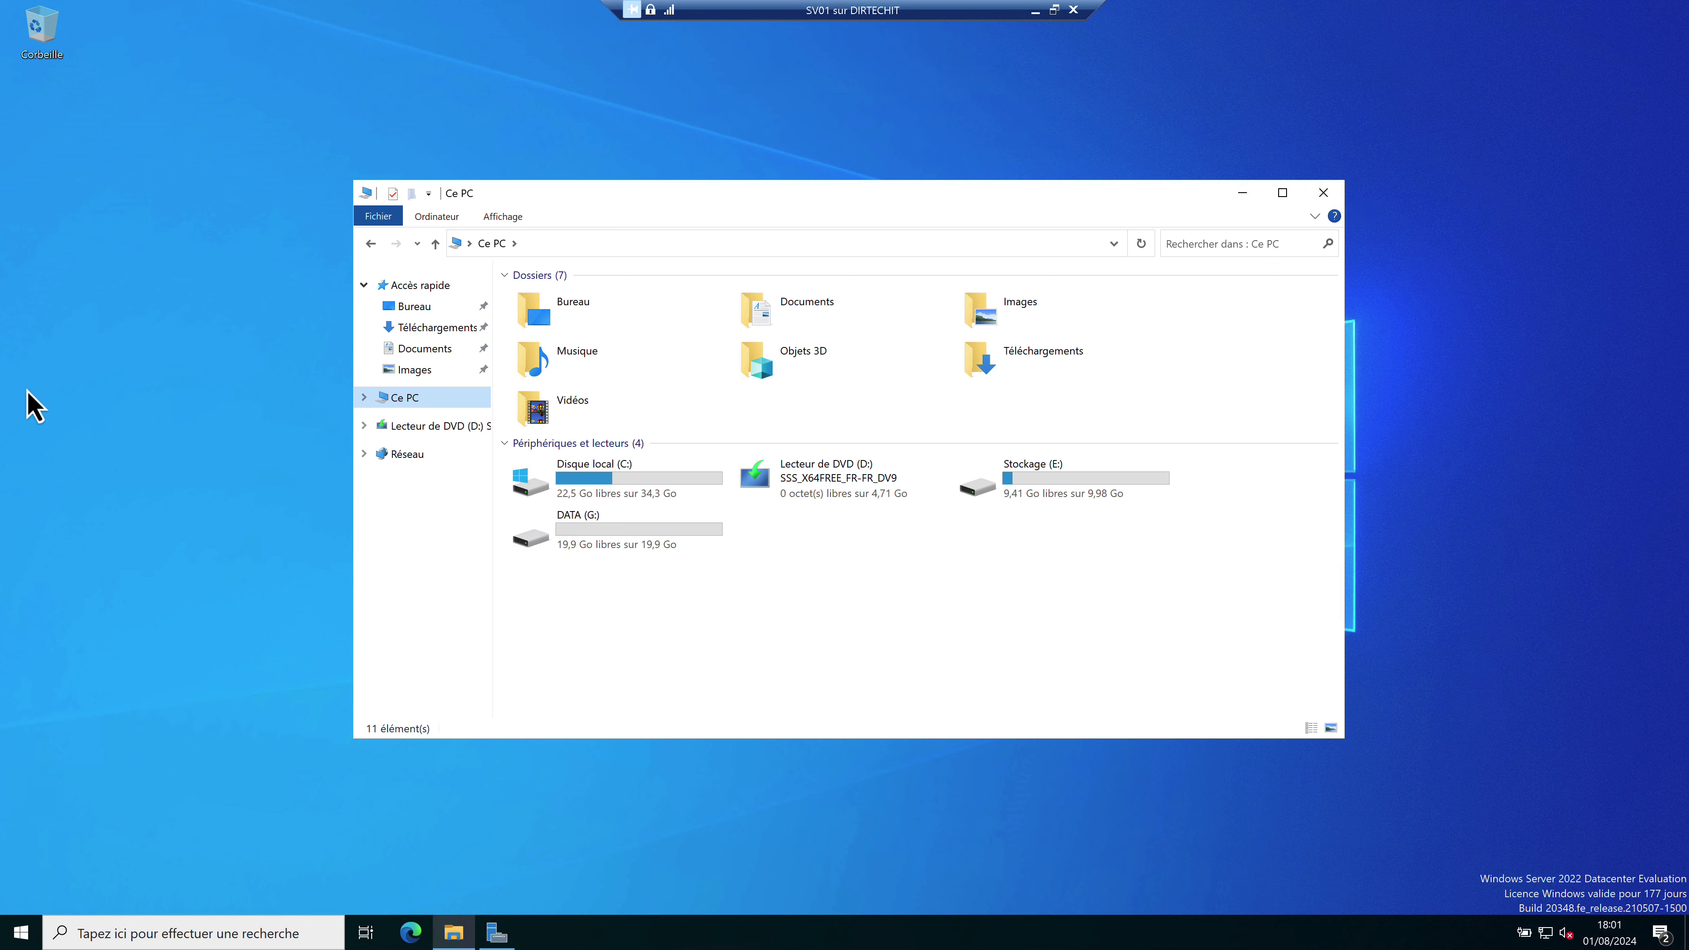
double_click(624, 533)
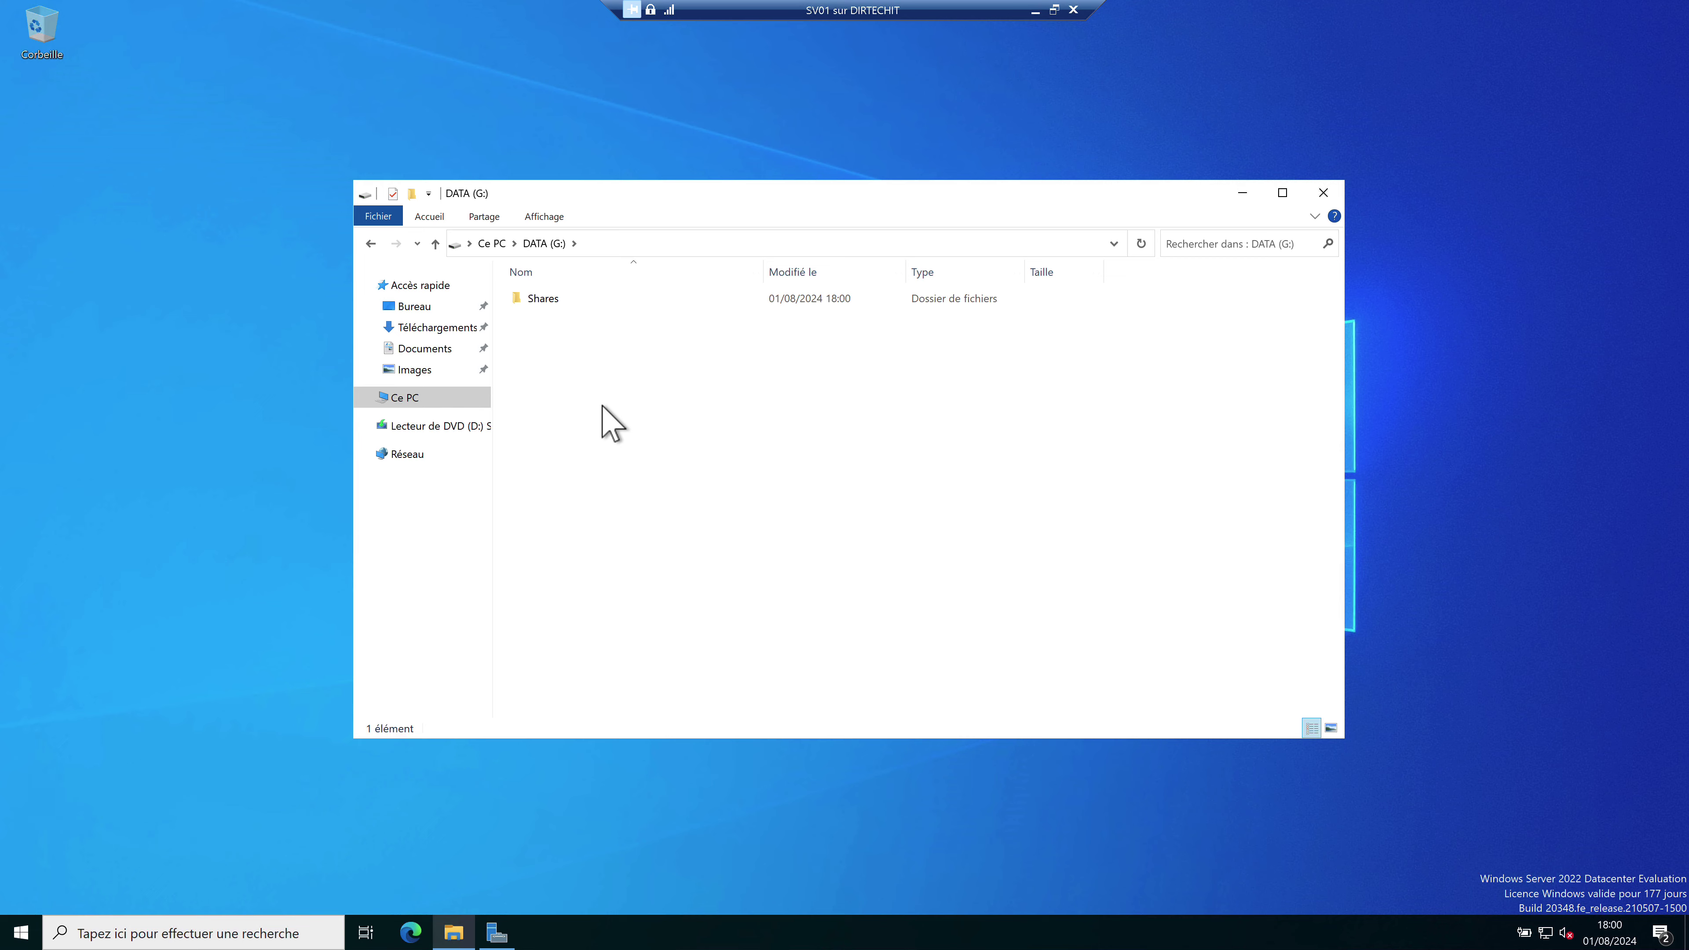
double_click(567, 308)
click(573, 310)
double_click(569, 299)
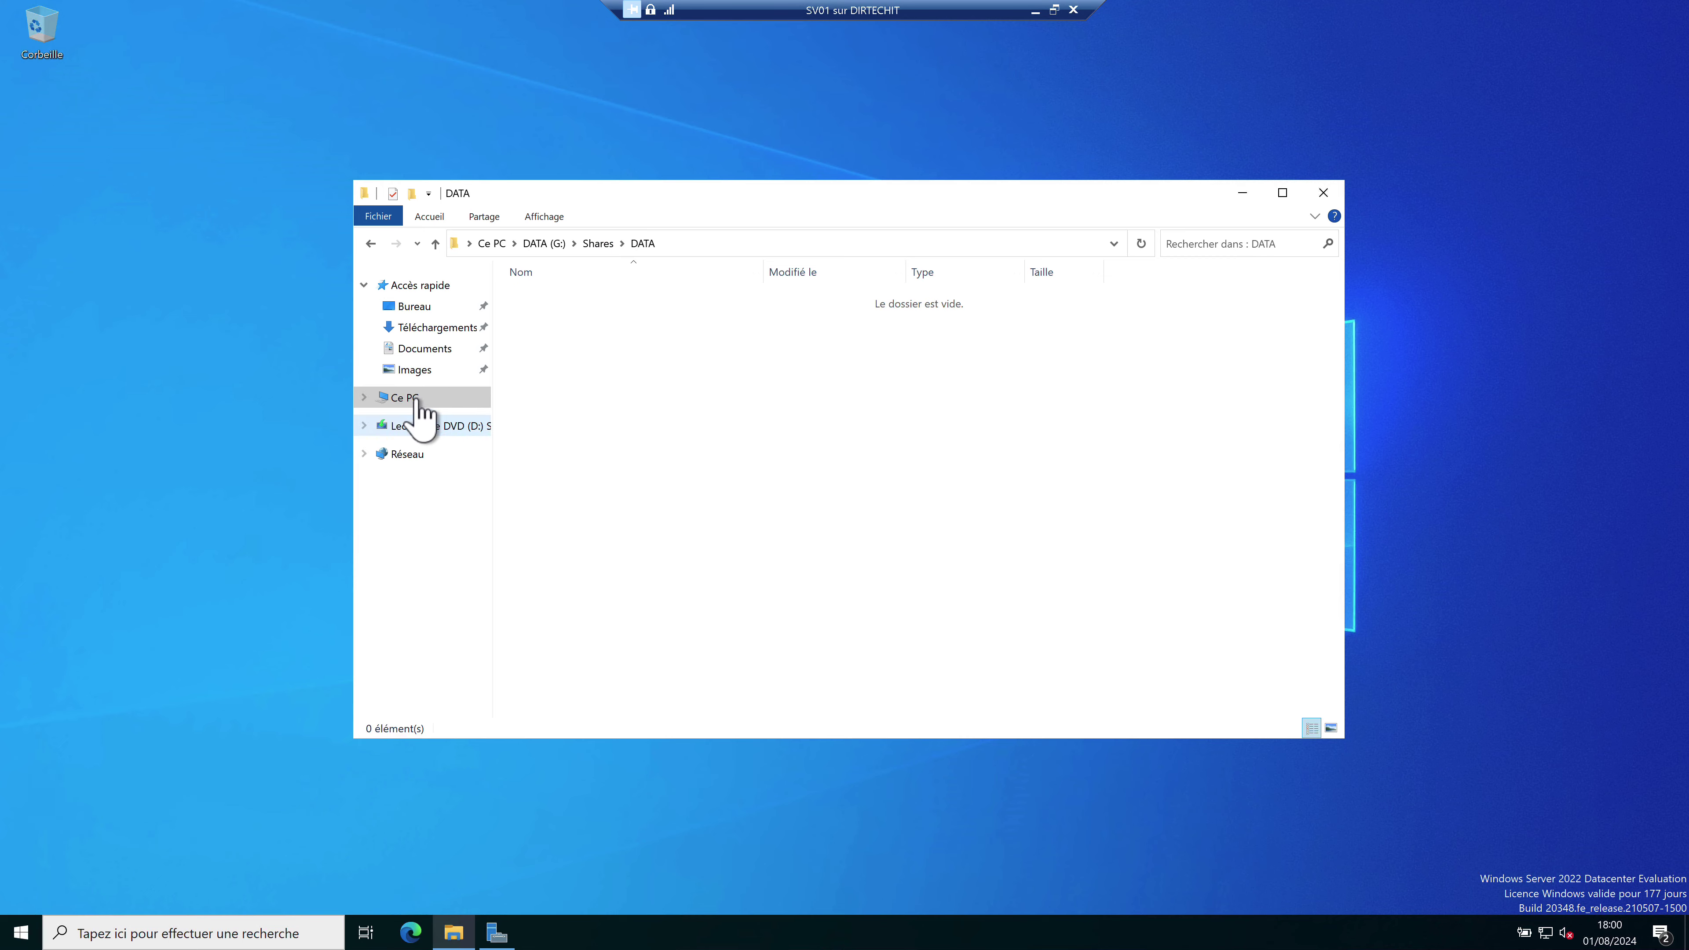
click(407, 398)
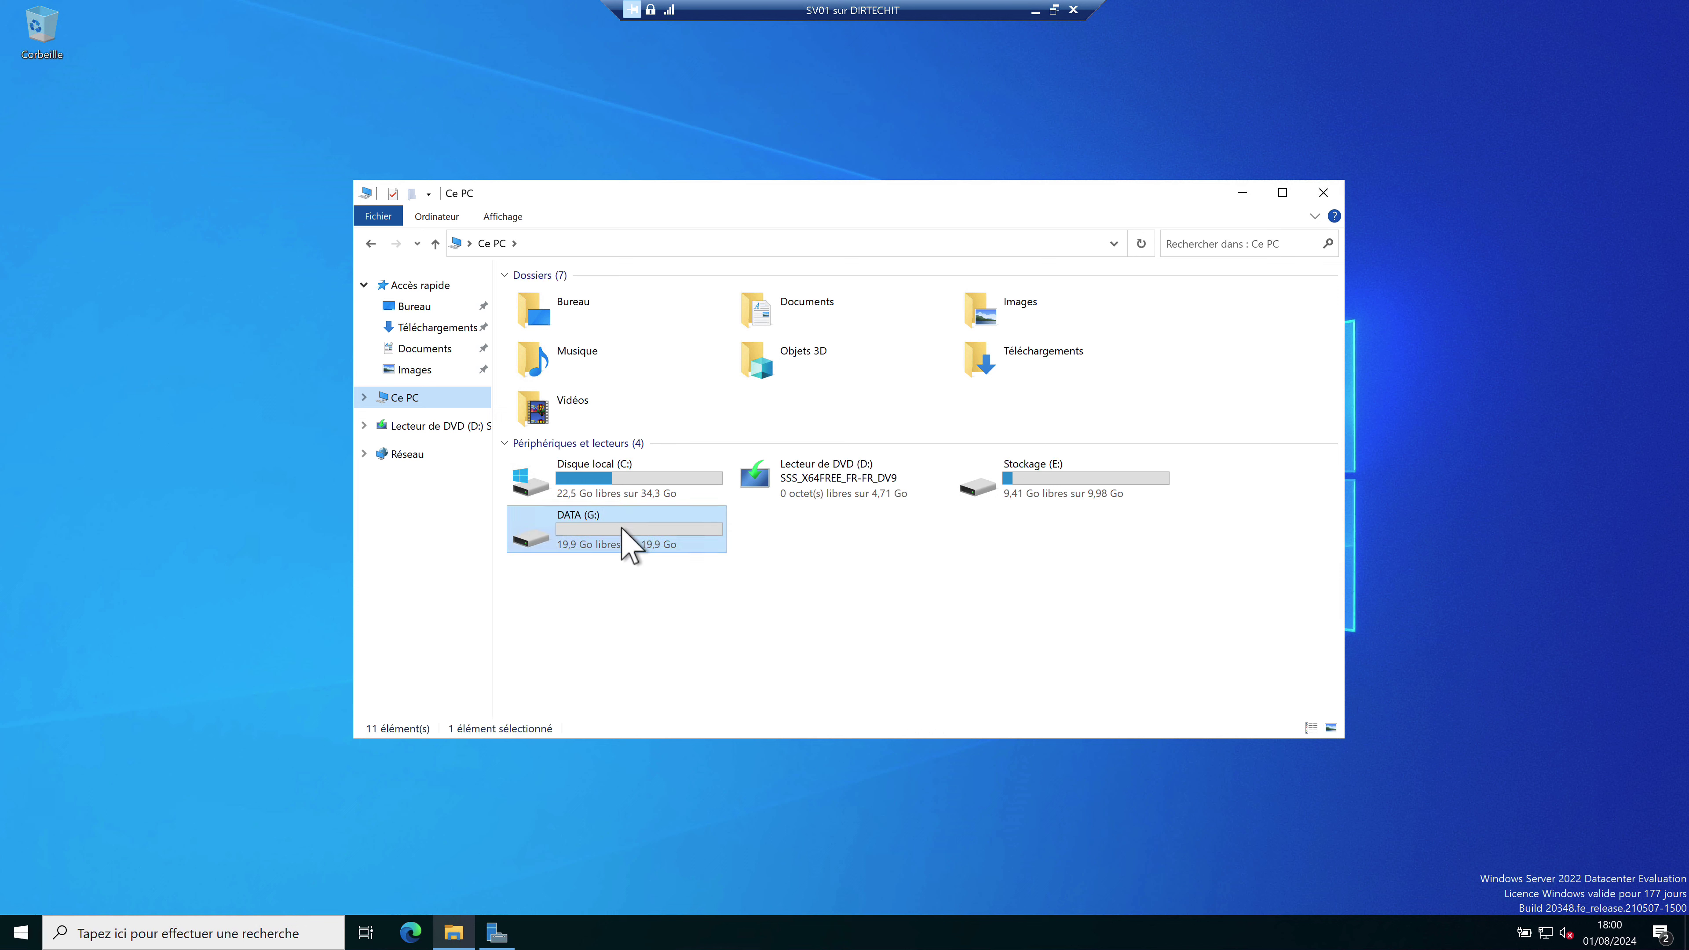
double_click(622, 537)
double_click(566, 300)
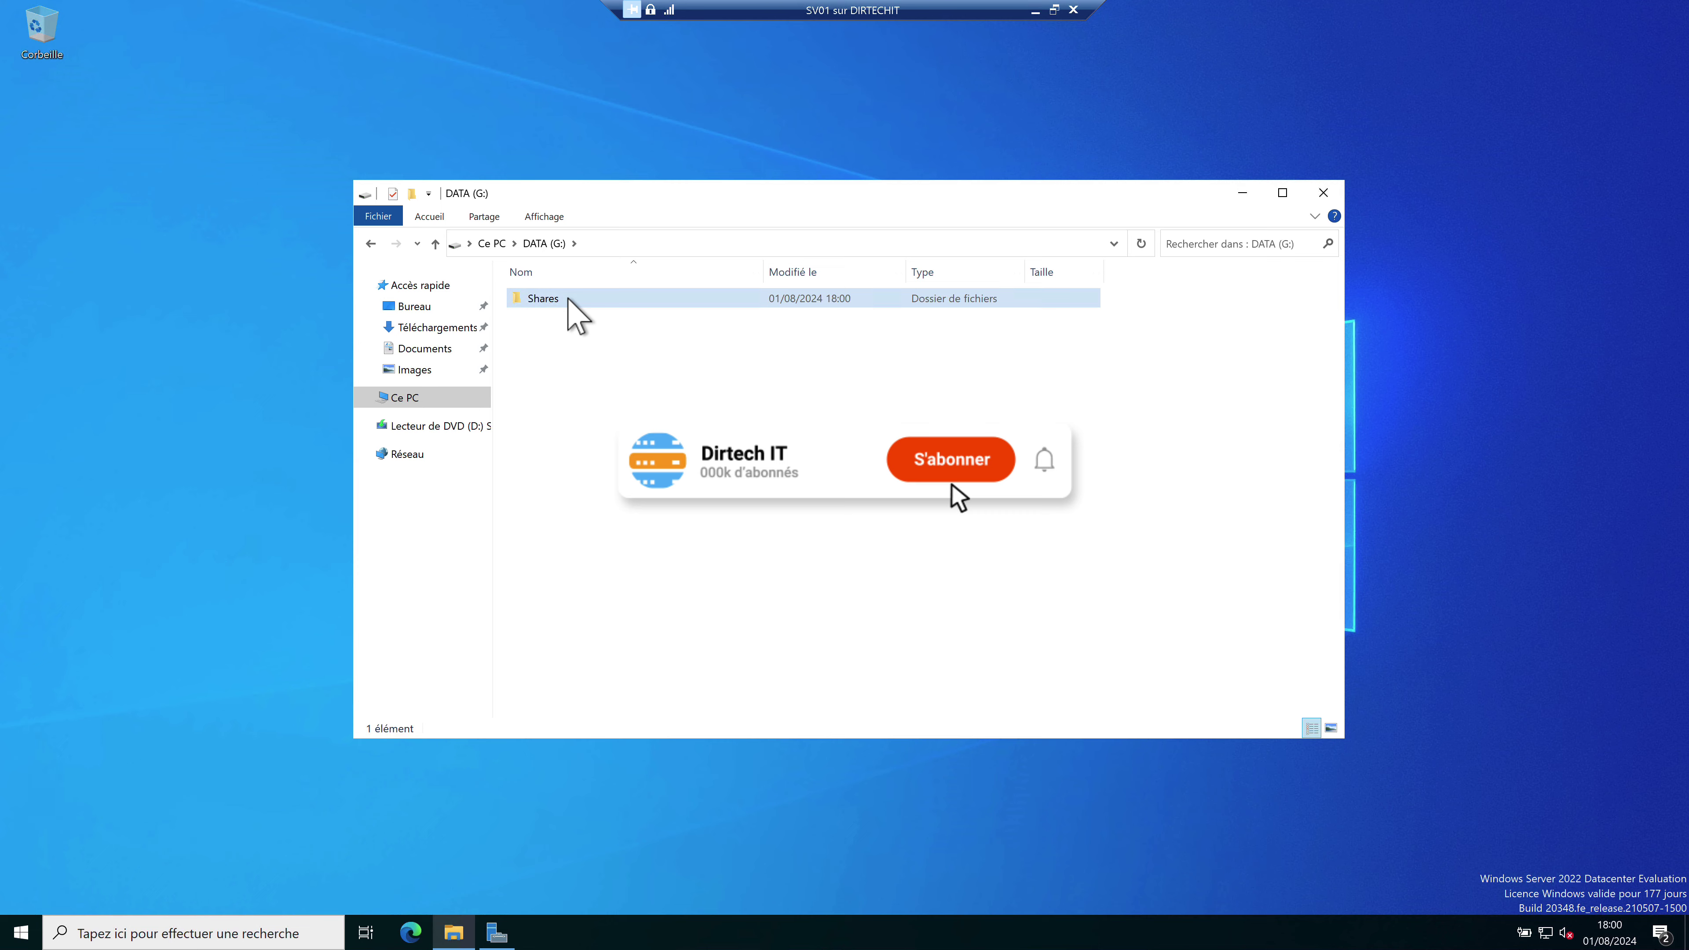
double_click(568, 301)
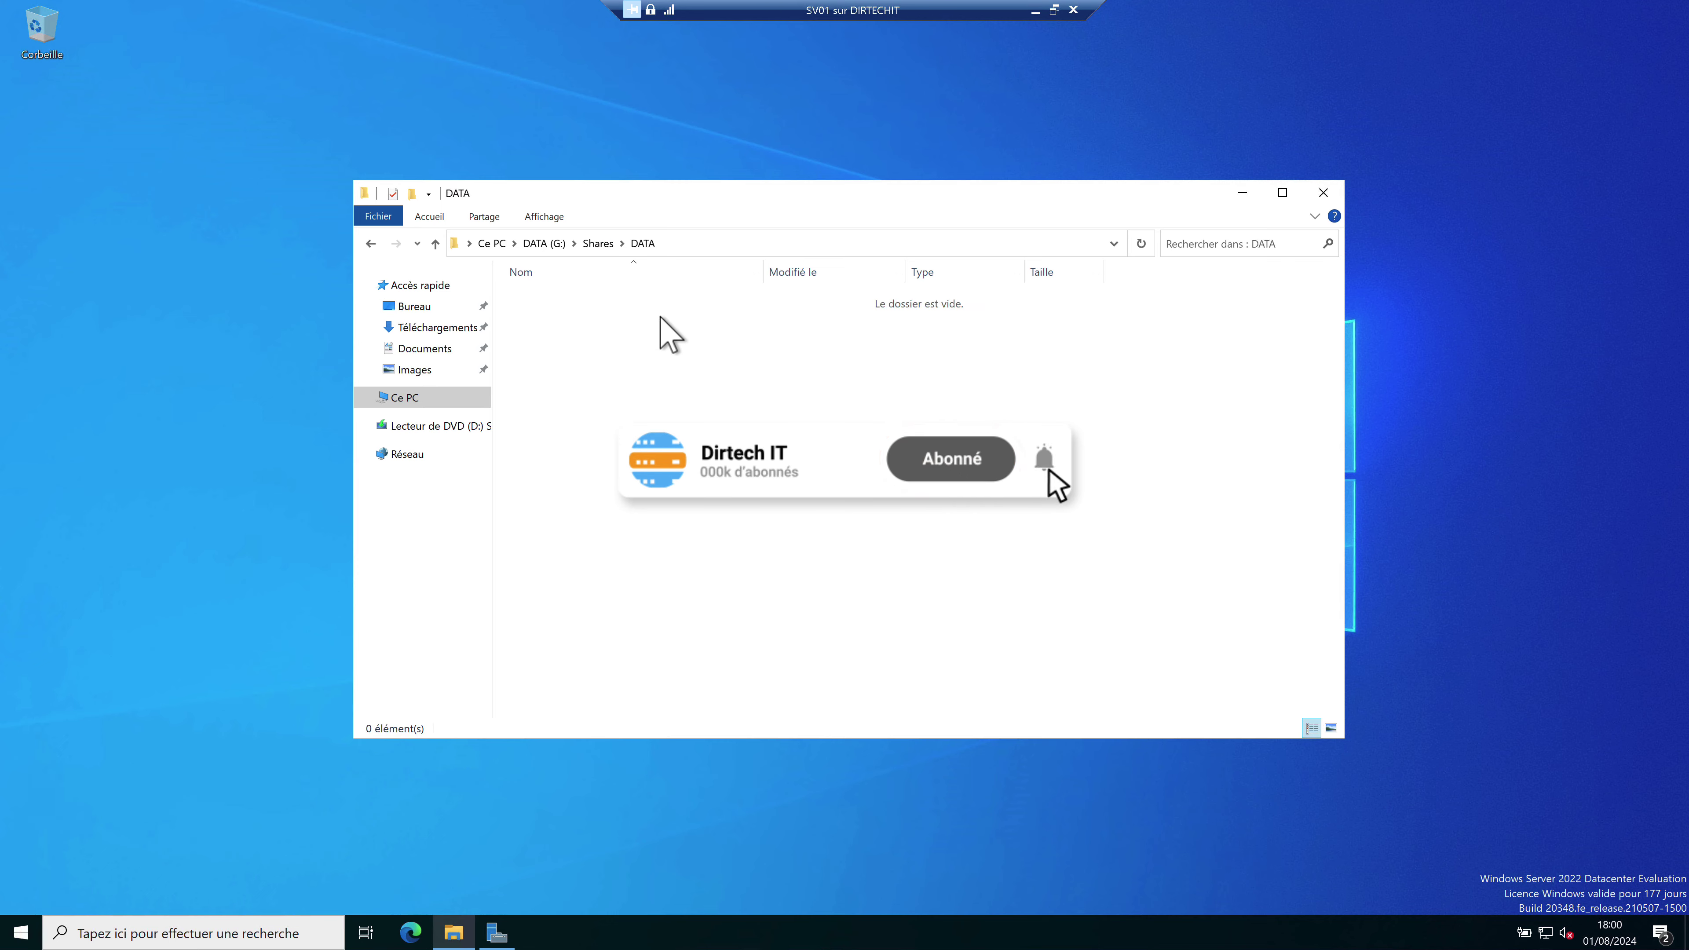
click(415, 400)
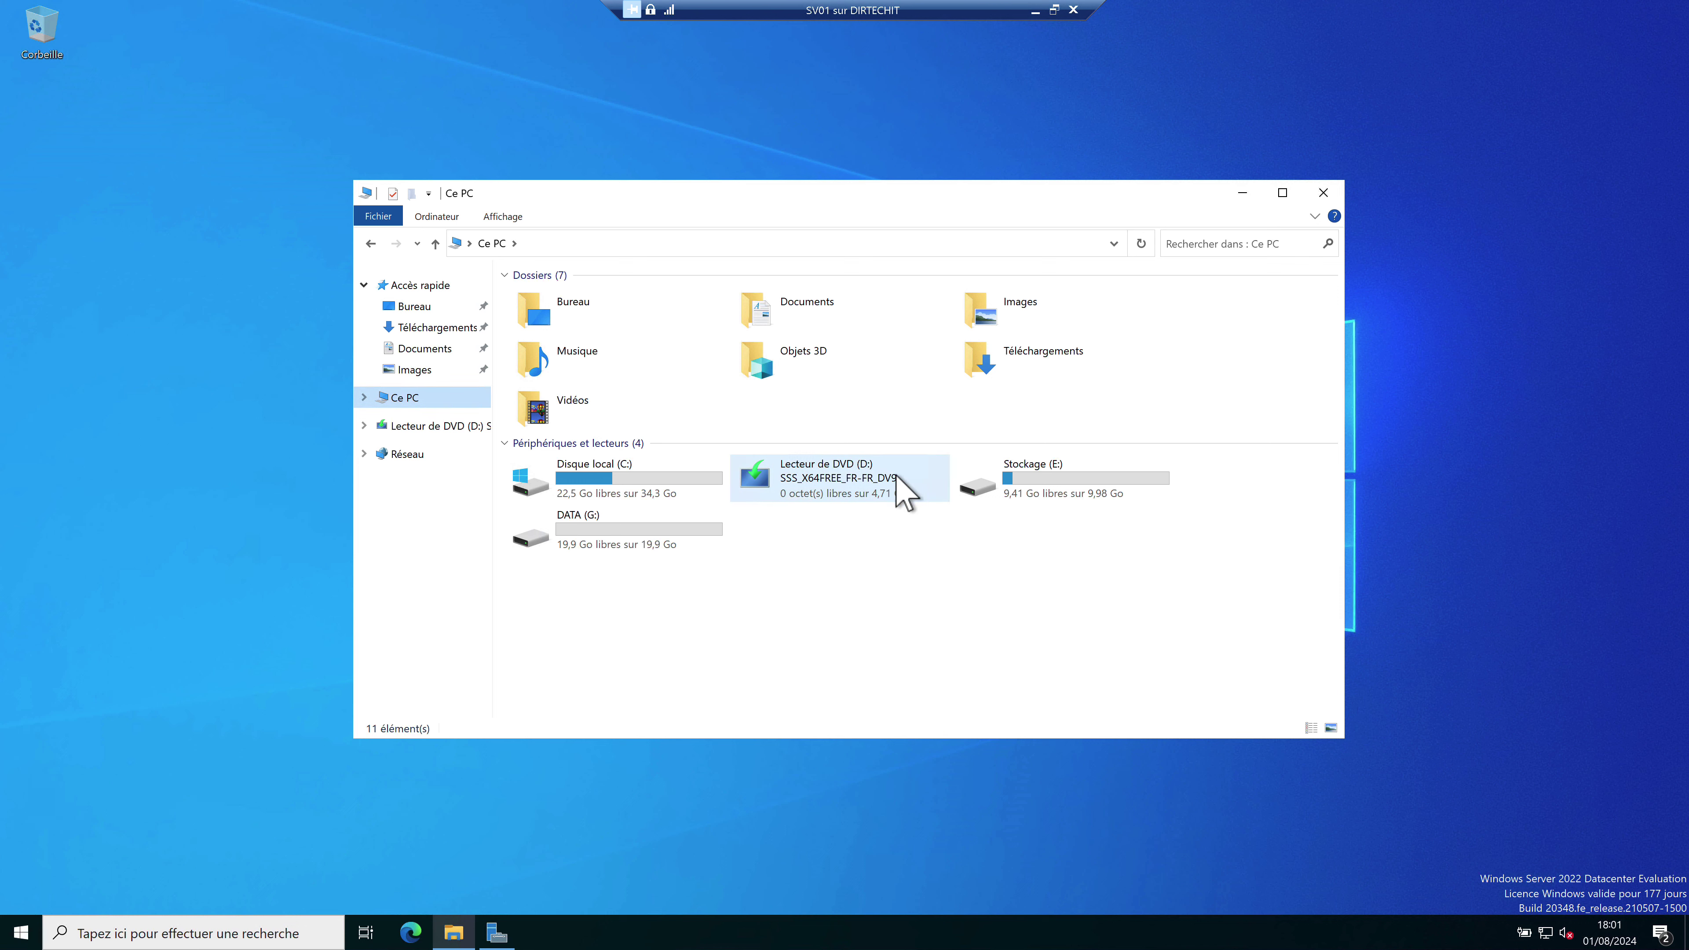